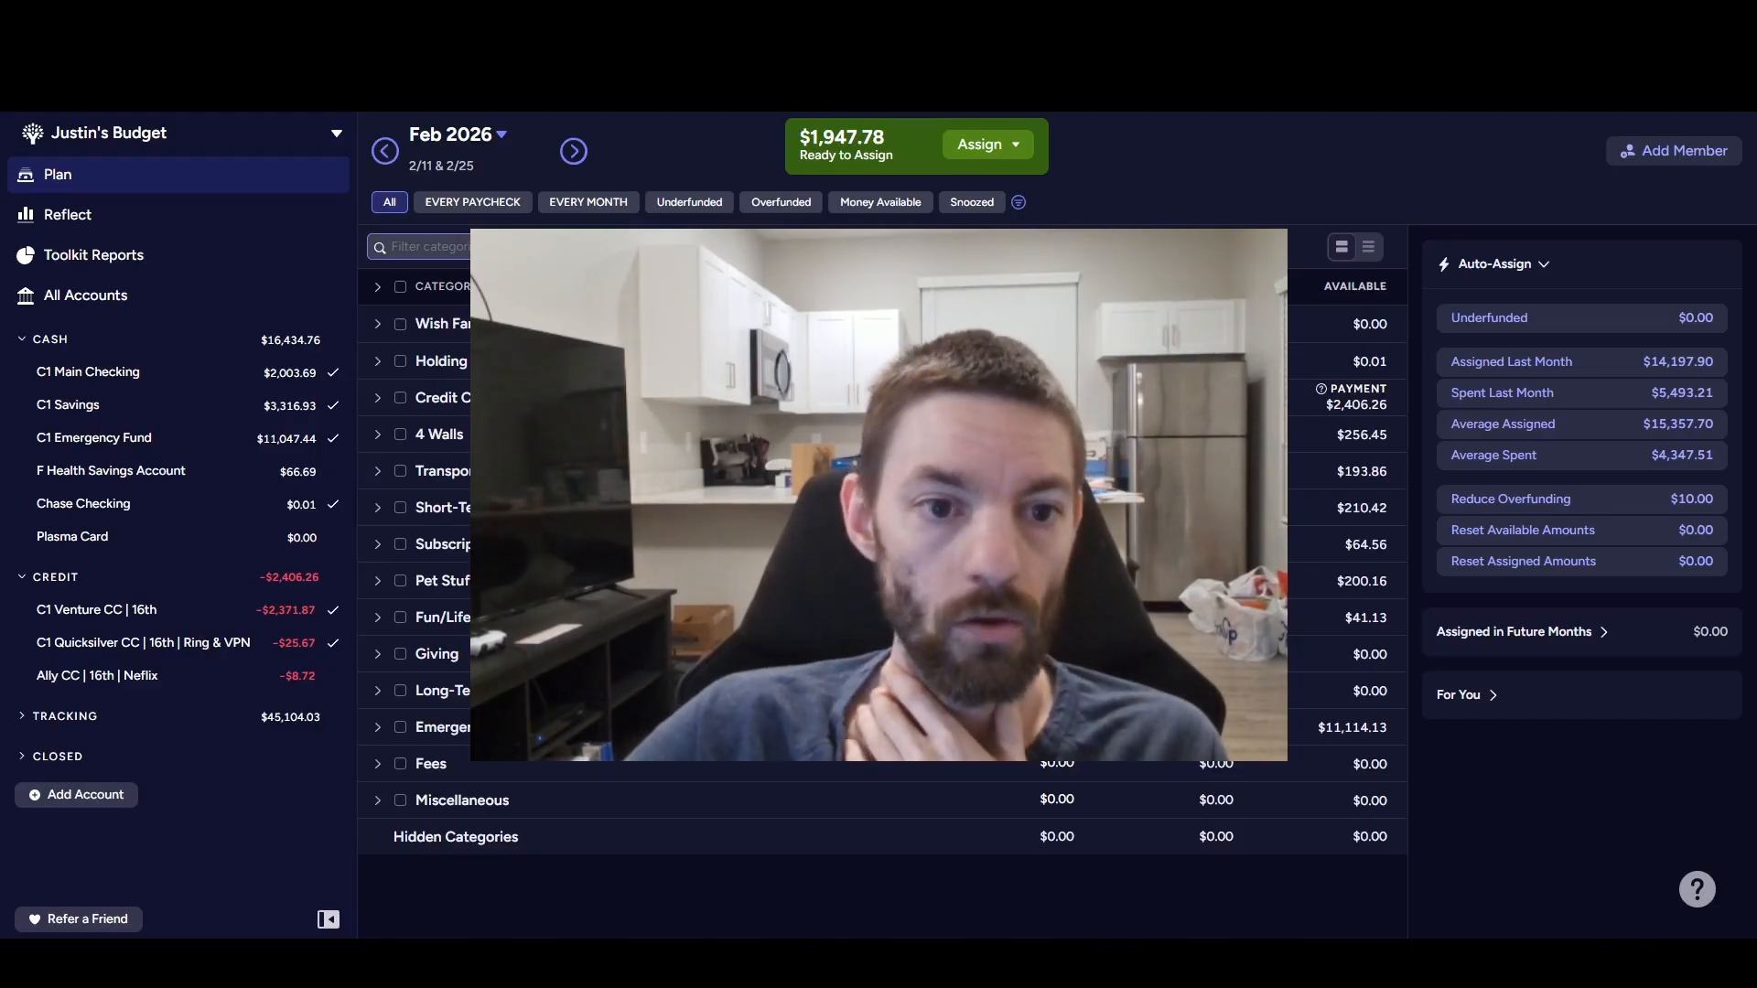
- Review the individual categories inside the Wish Farm and Holding Funds groups for February 2026
click(377, 326)
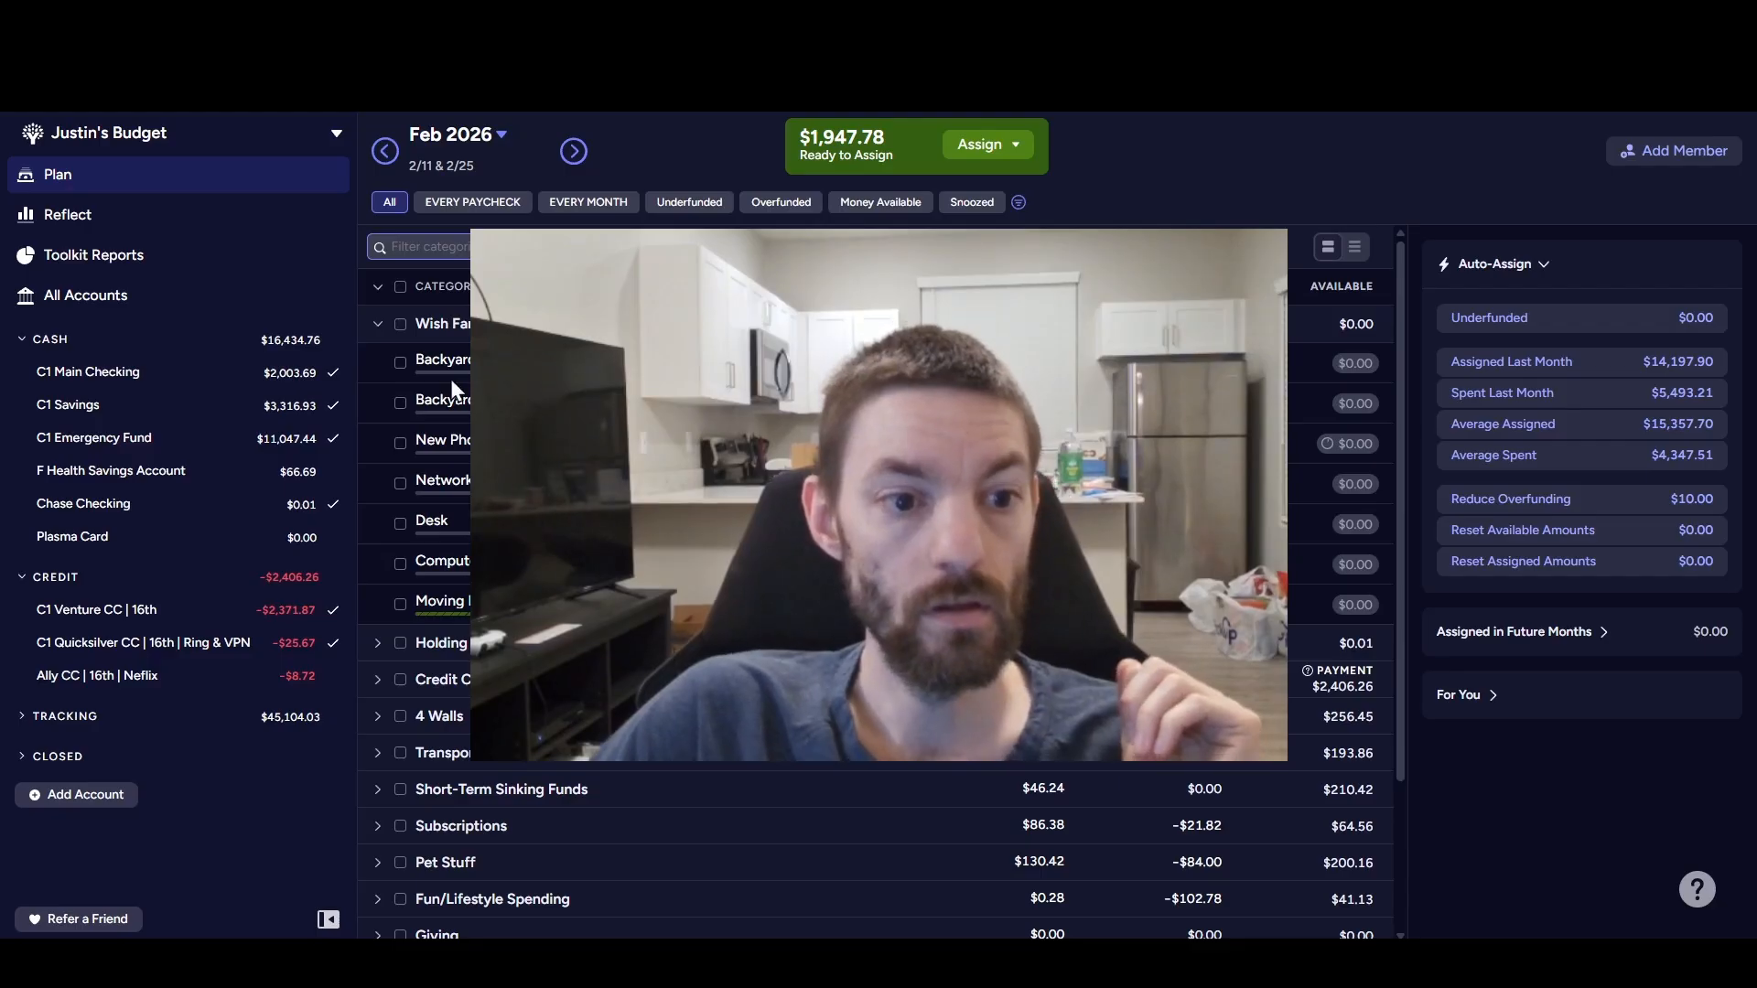
click(378, 290)
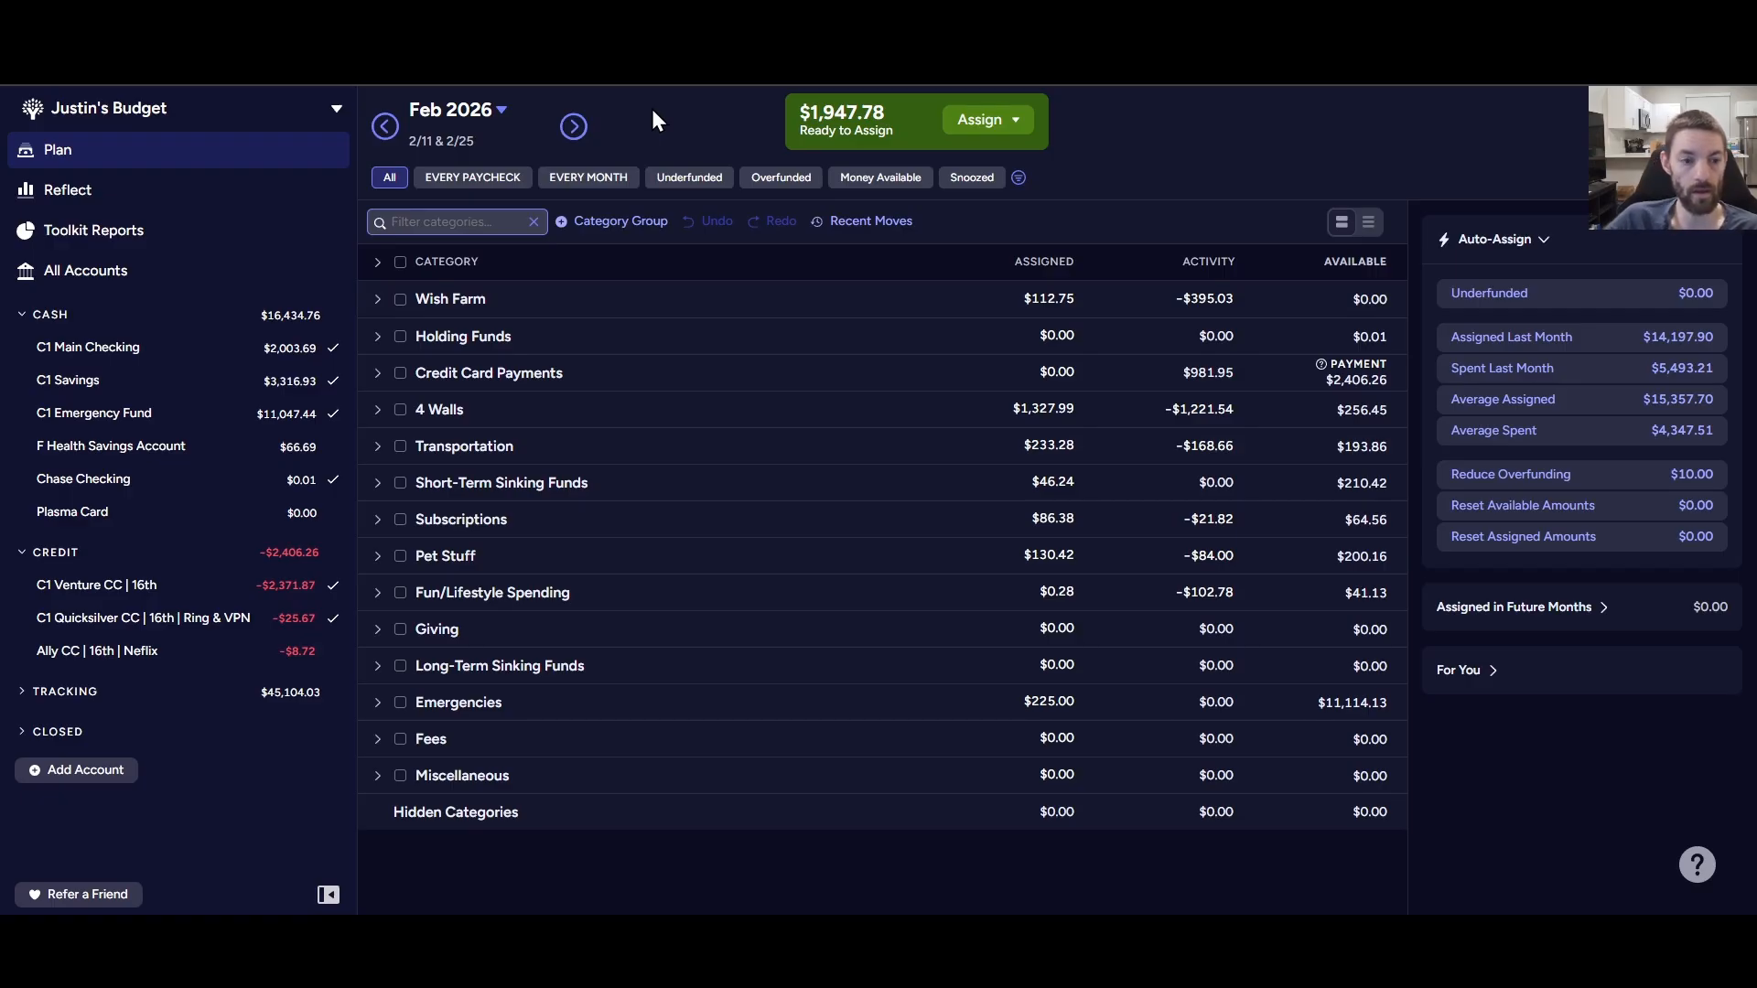
click(377, 340)
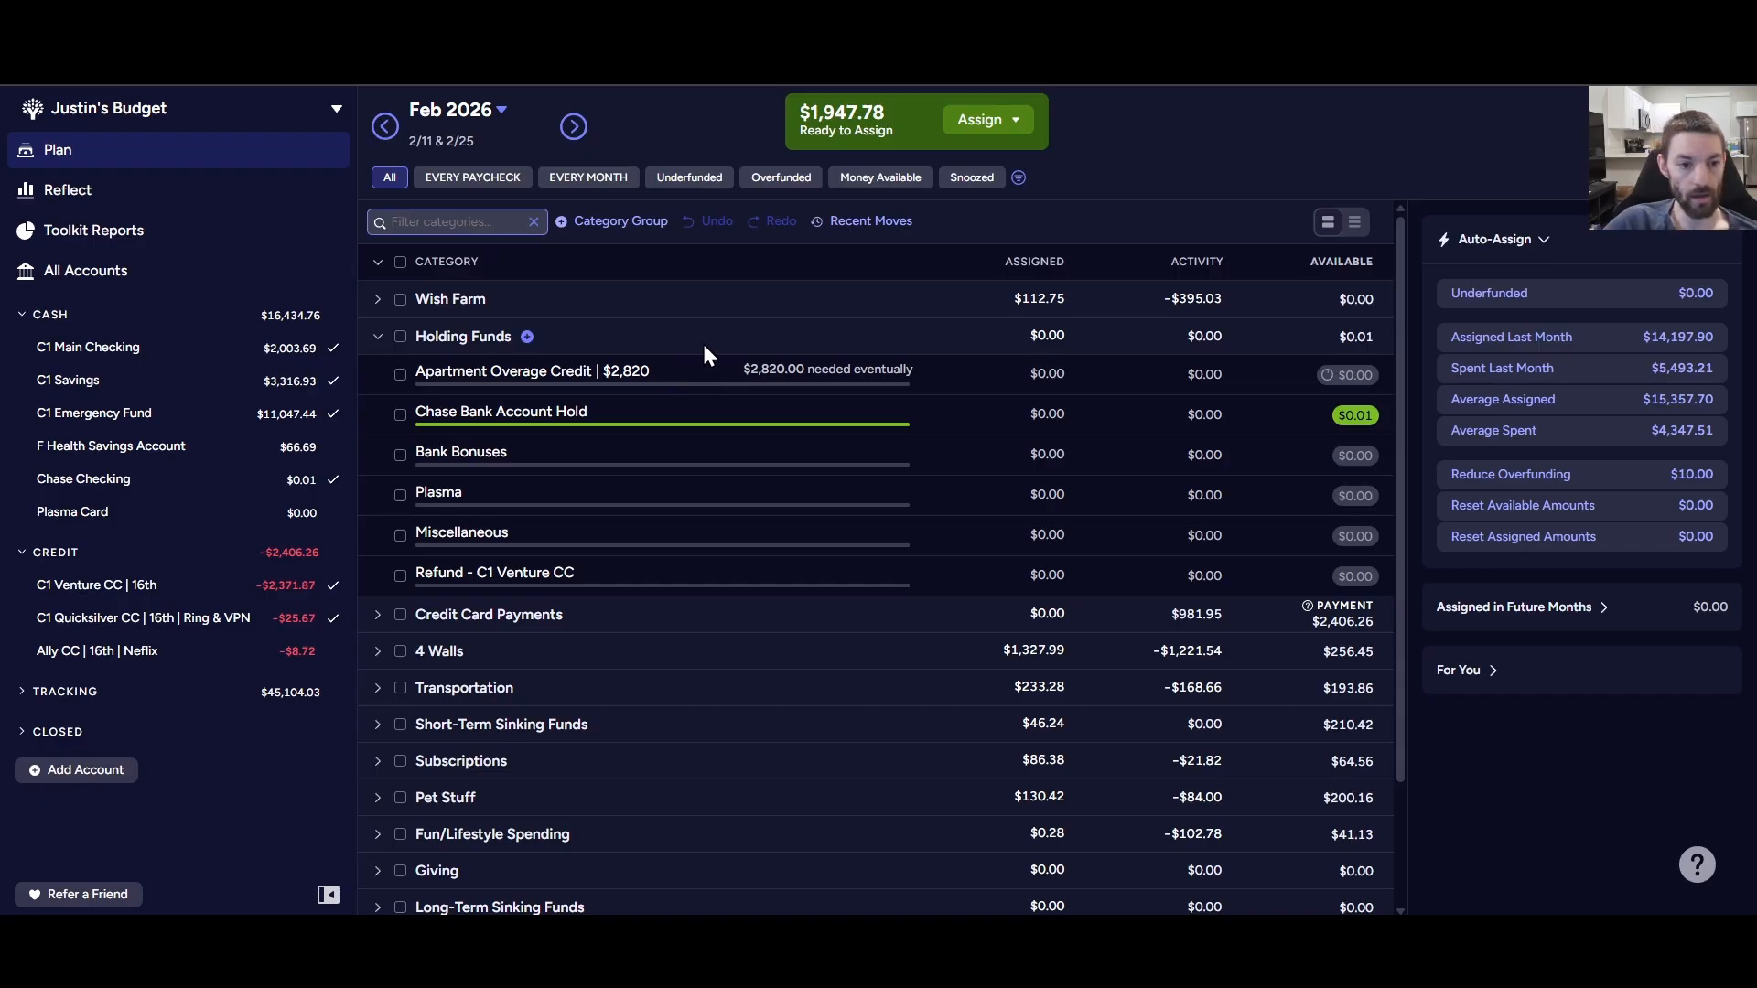
click(377, 339)
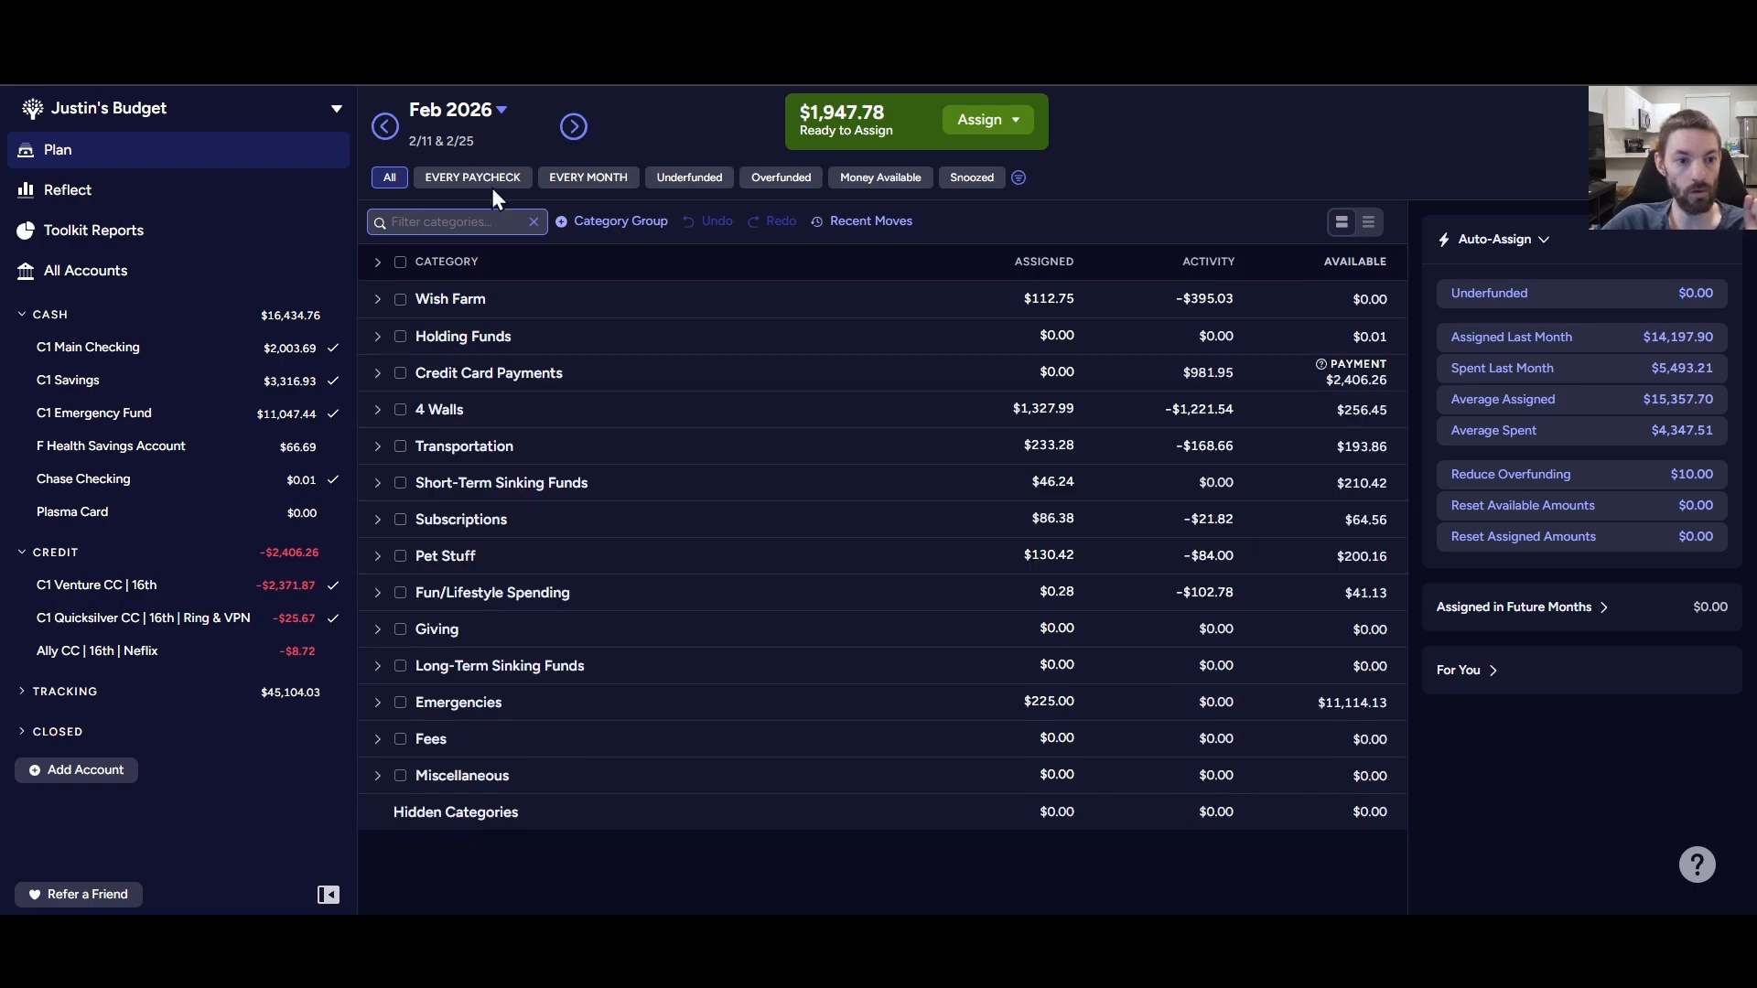
- Assign $960 to the Apartment Overage Credit category in Holding Funds for March 2026, and collapse the group
click(567, 129)
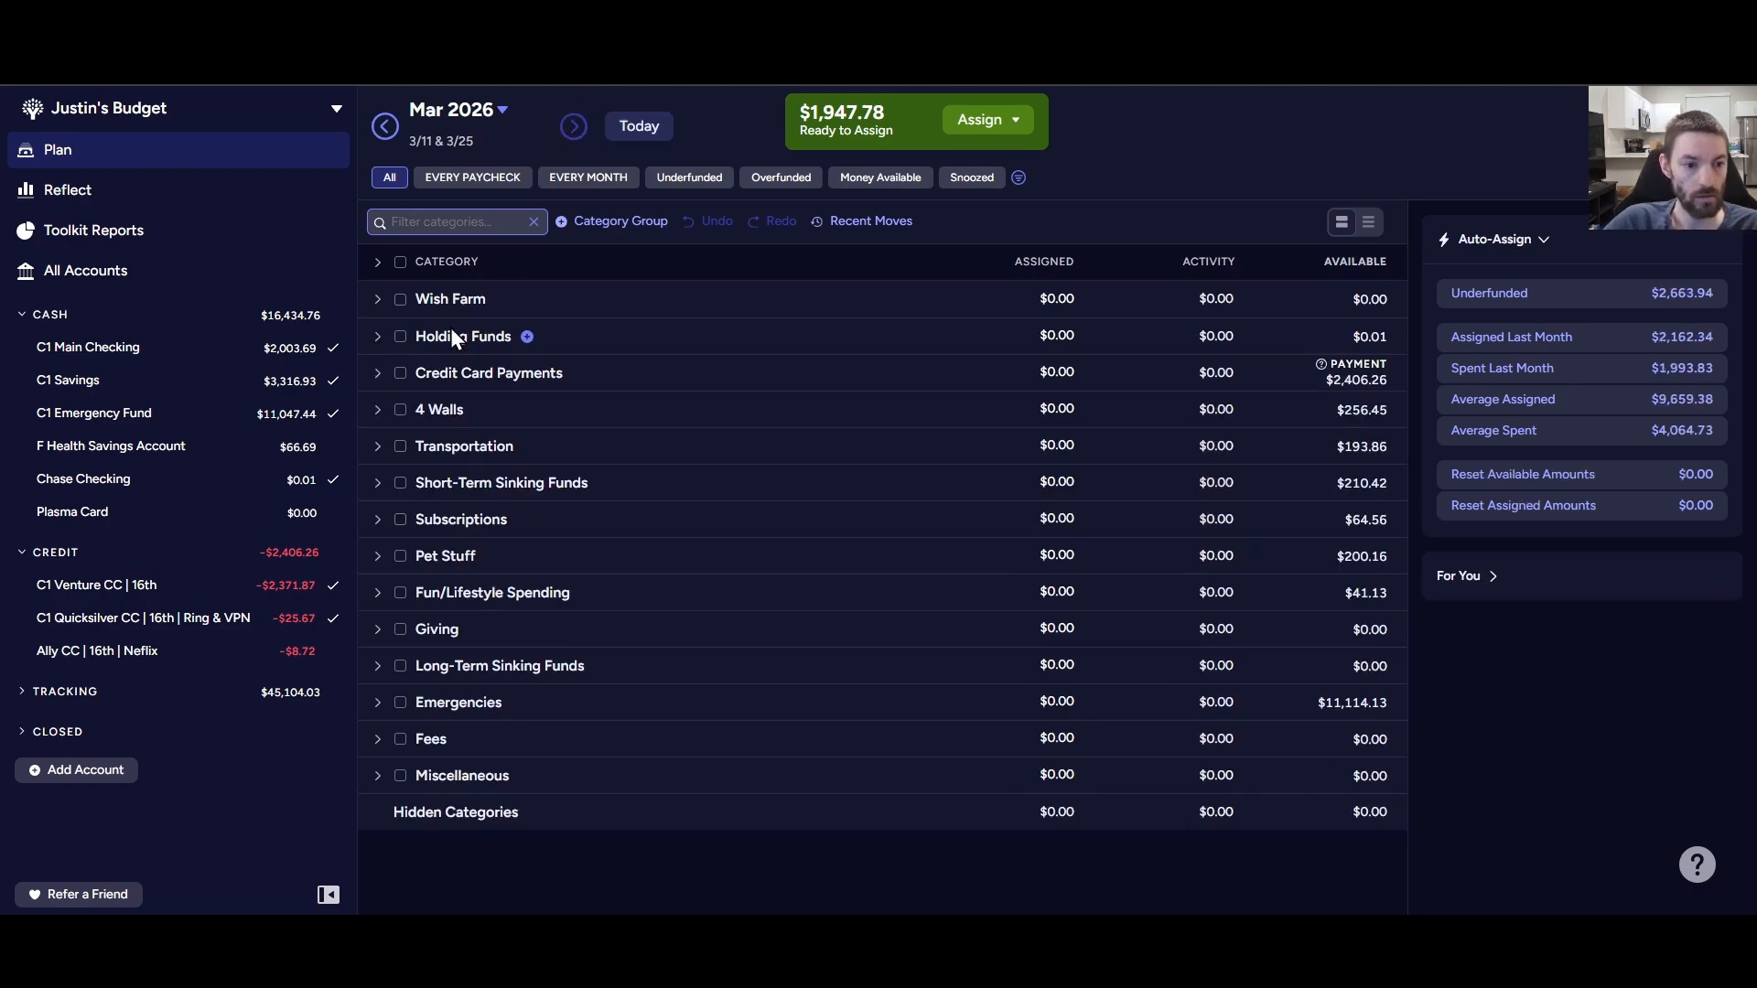
click(377, 339)
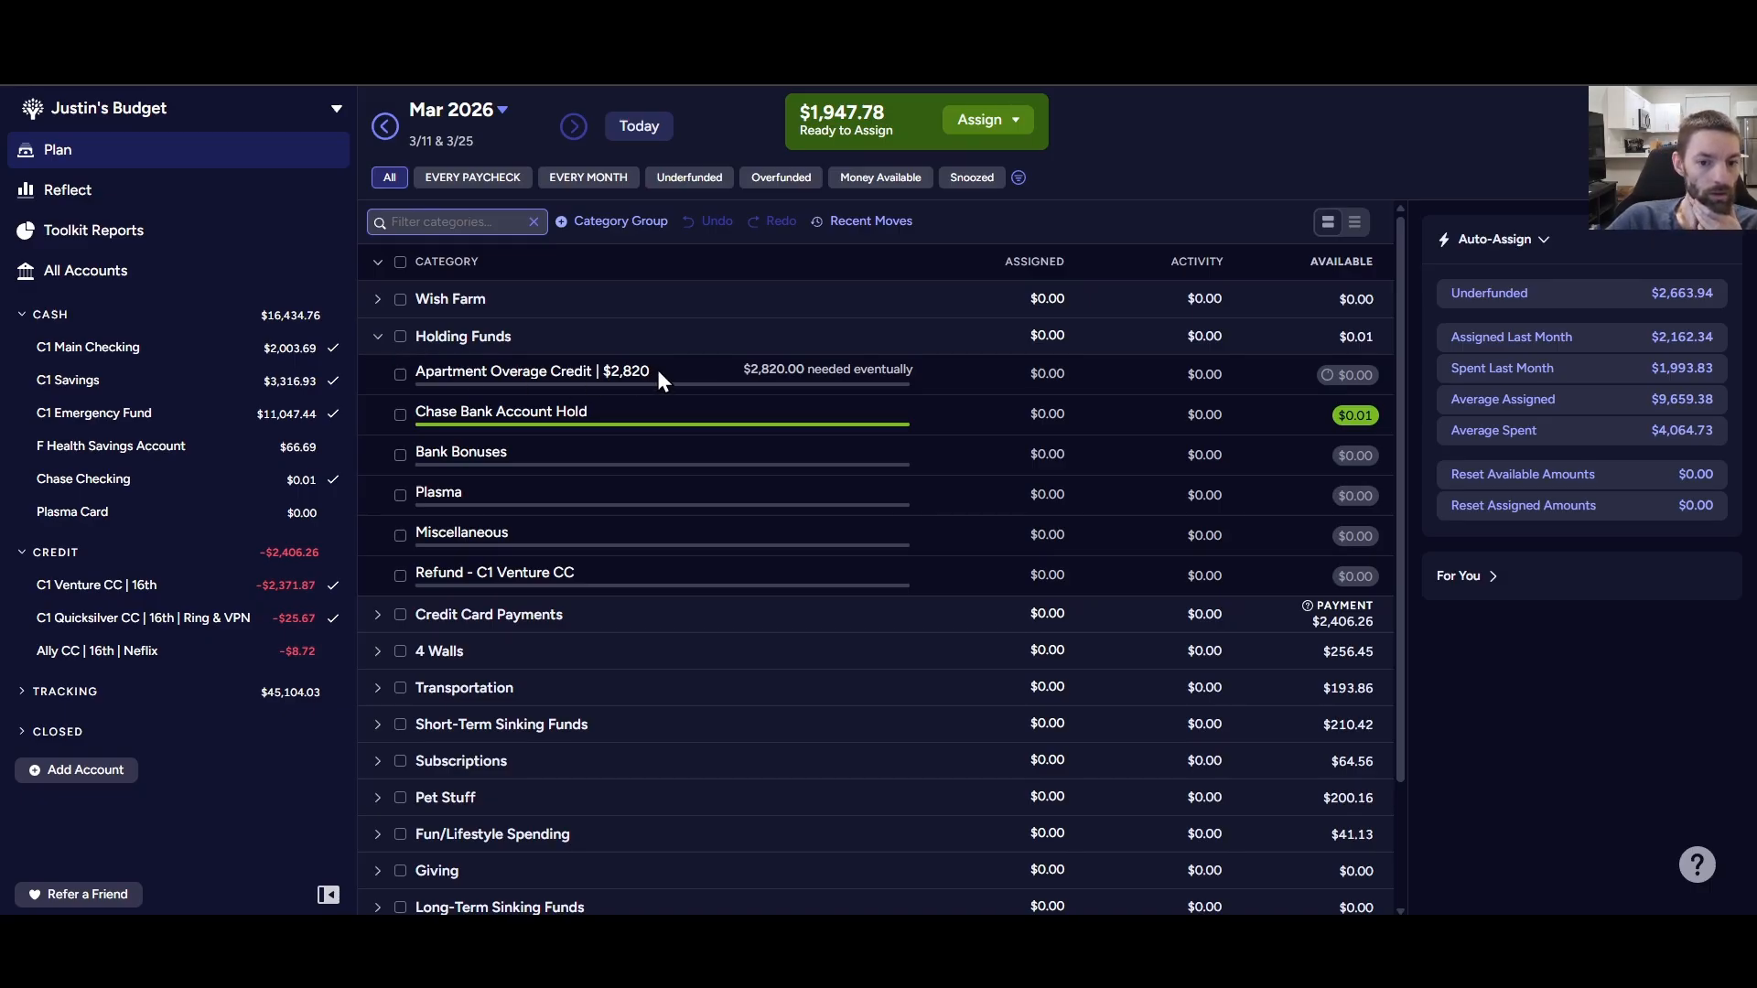
click(1045, 372)
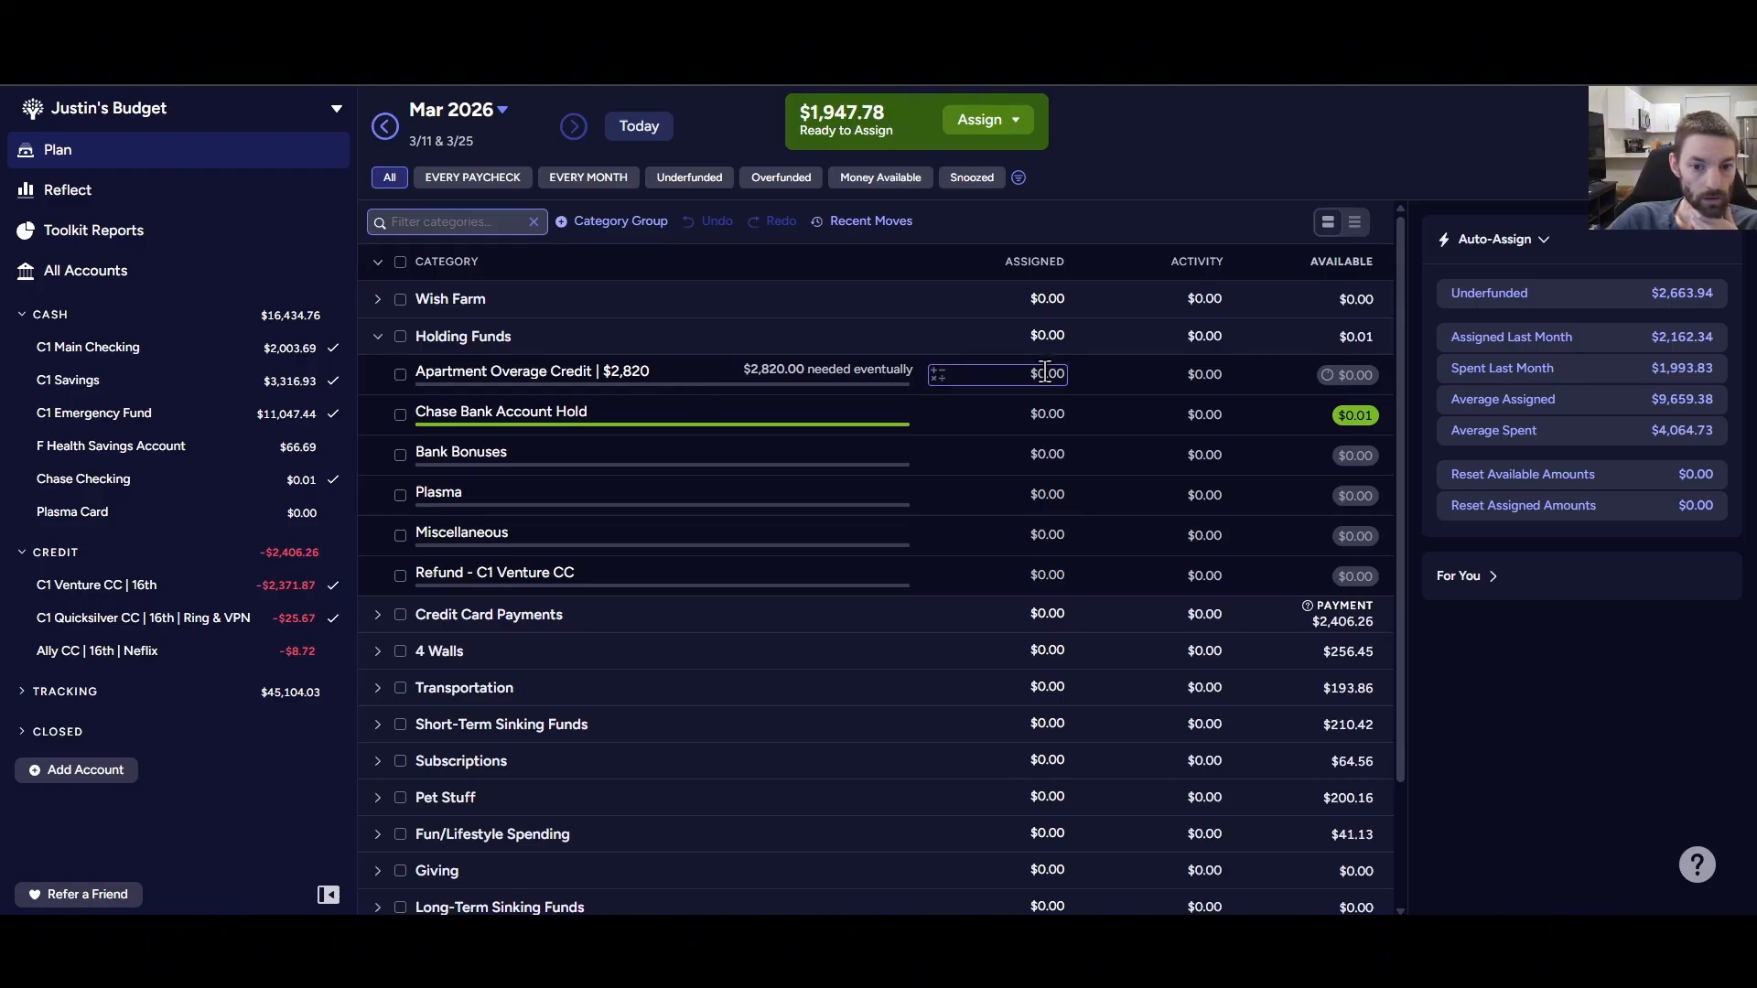
text(60)
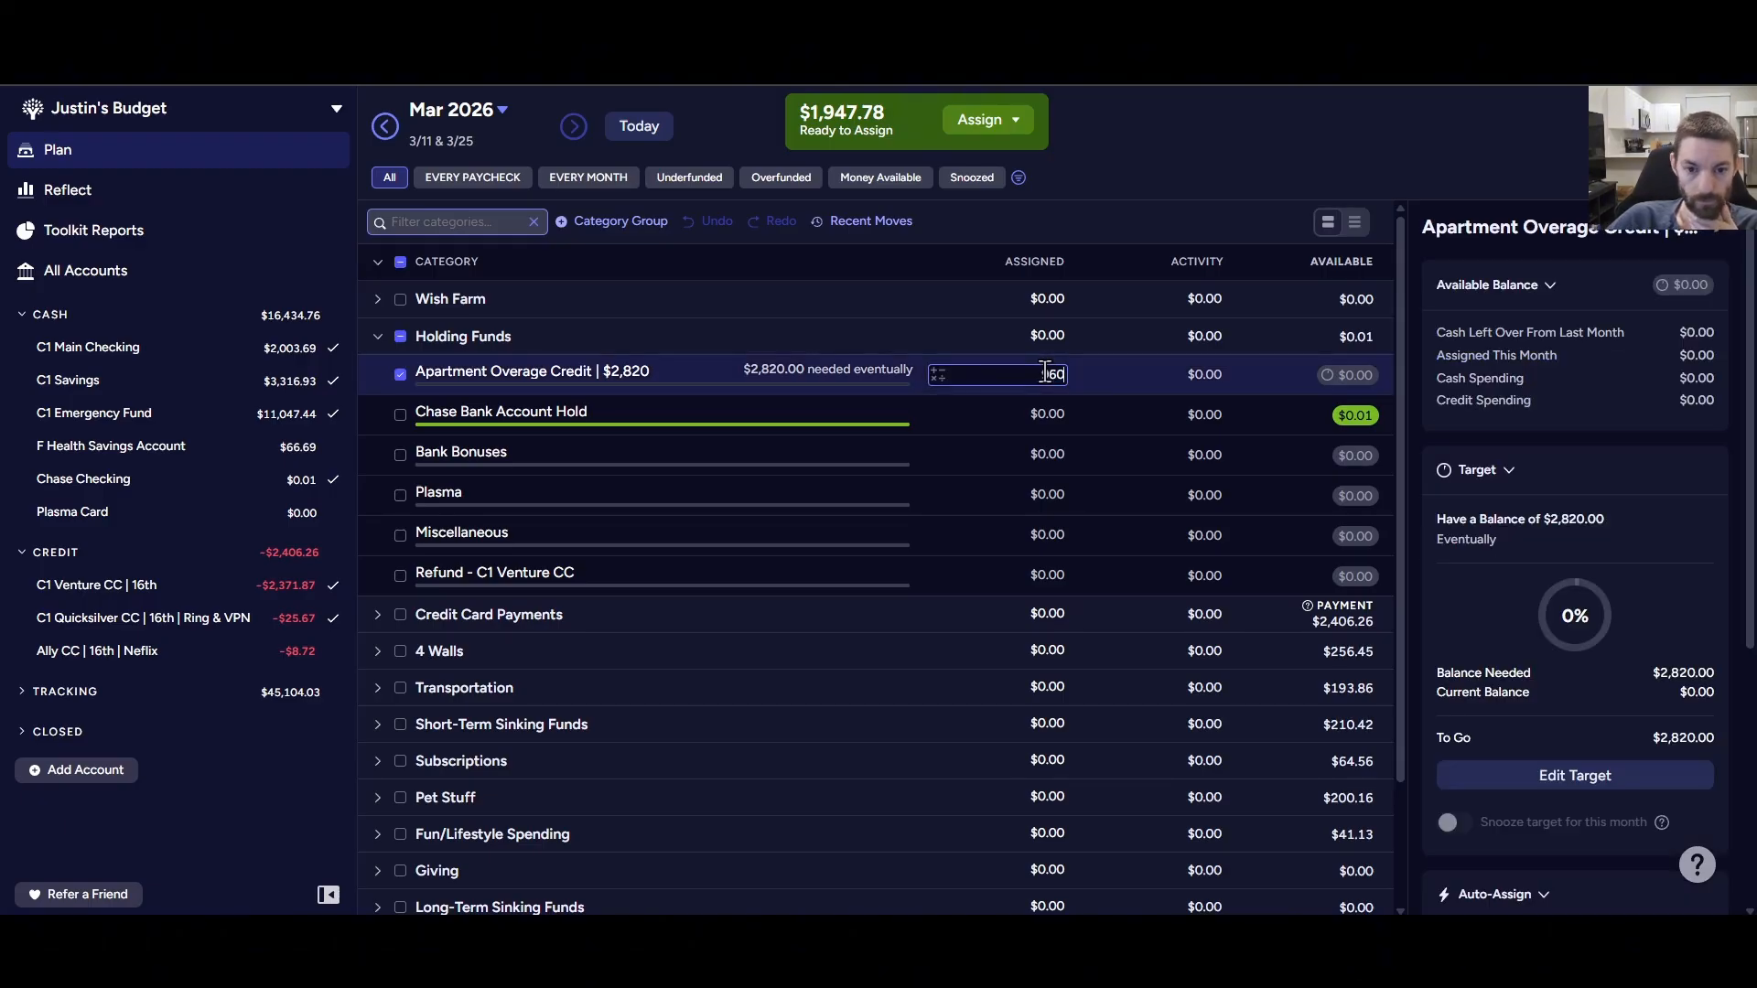
key(Return)
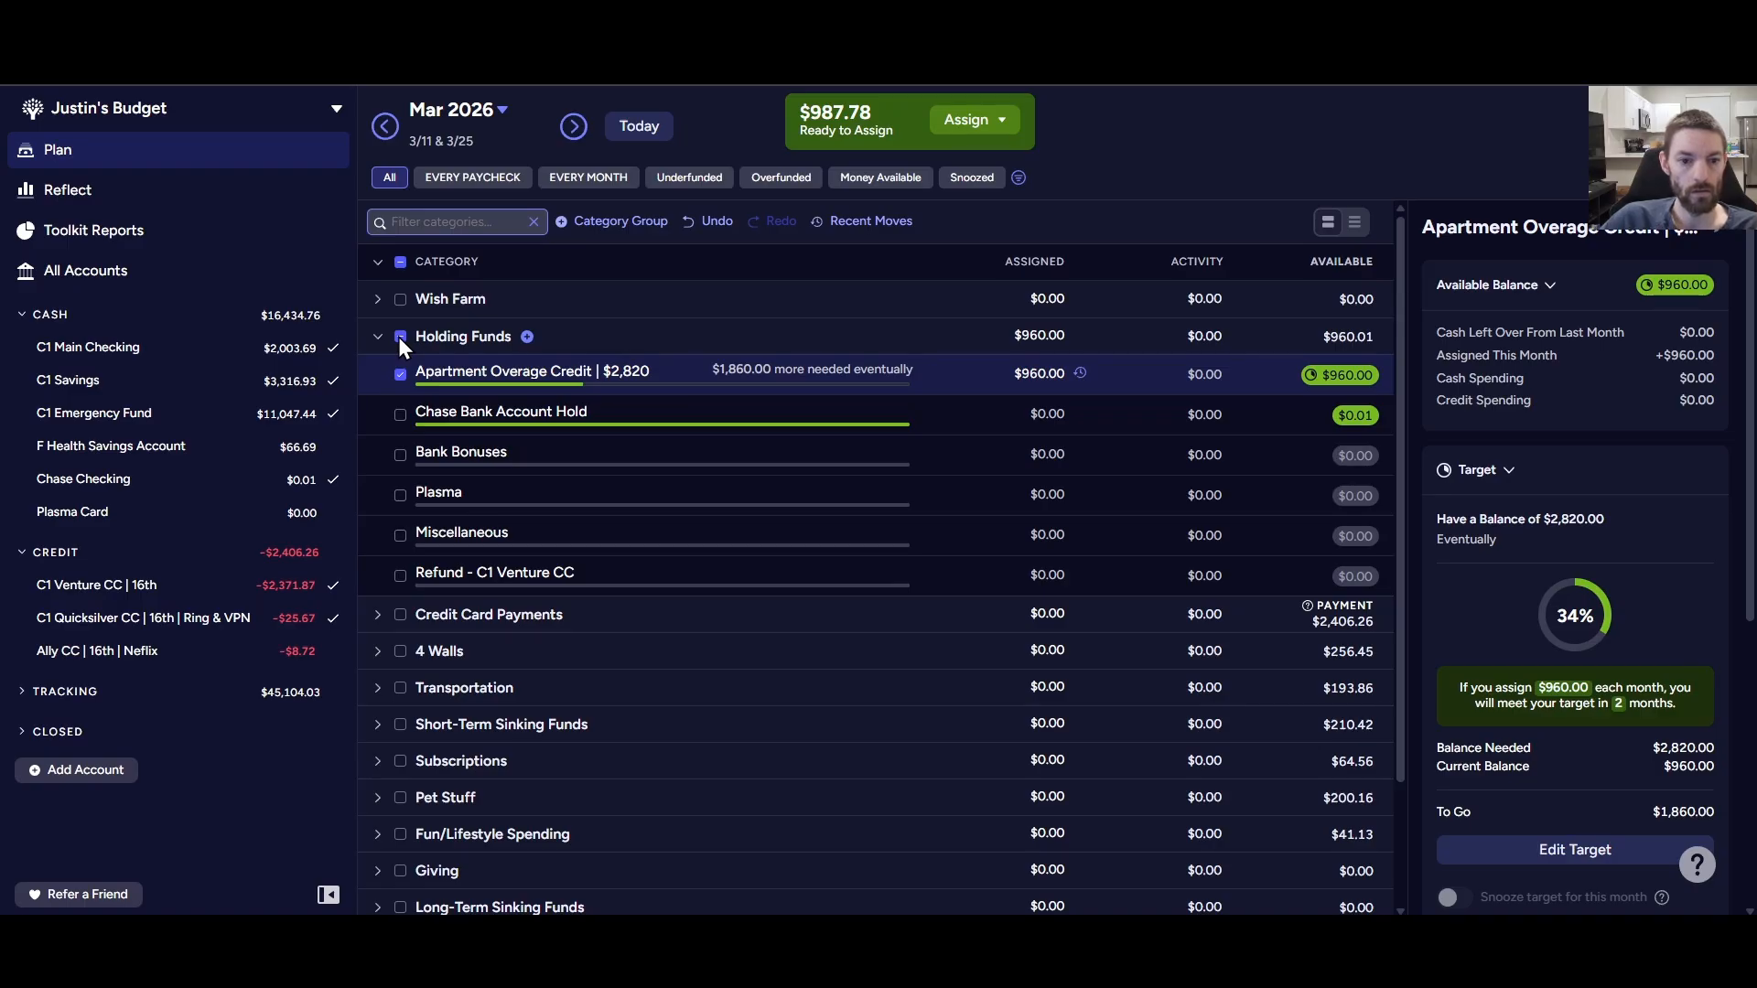
click(400, 337)
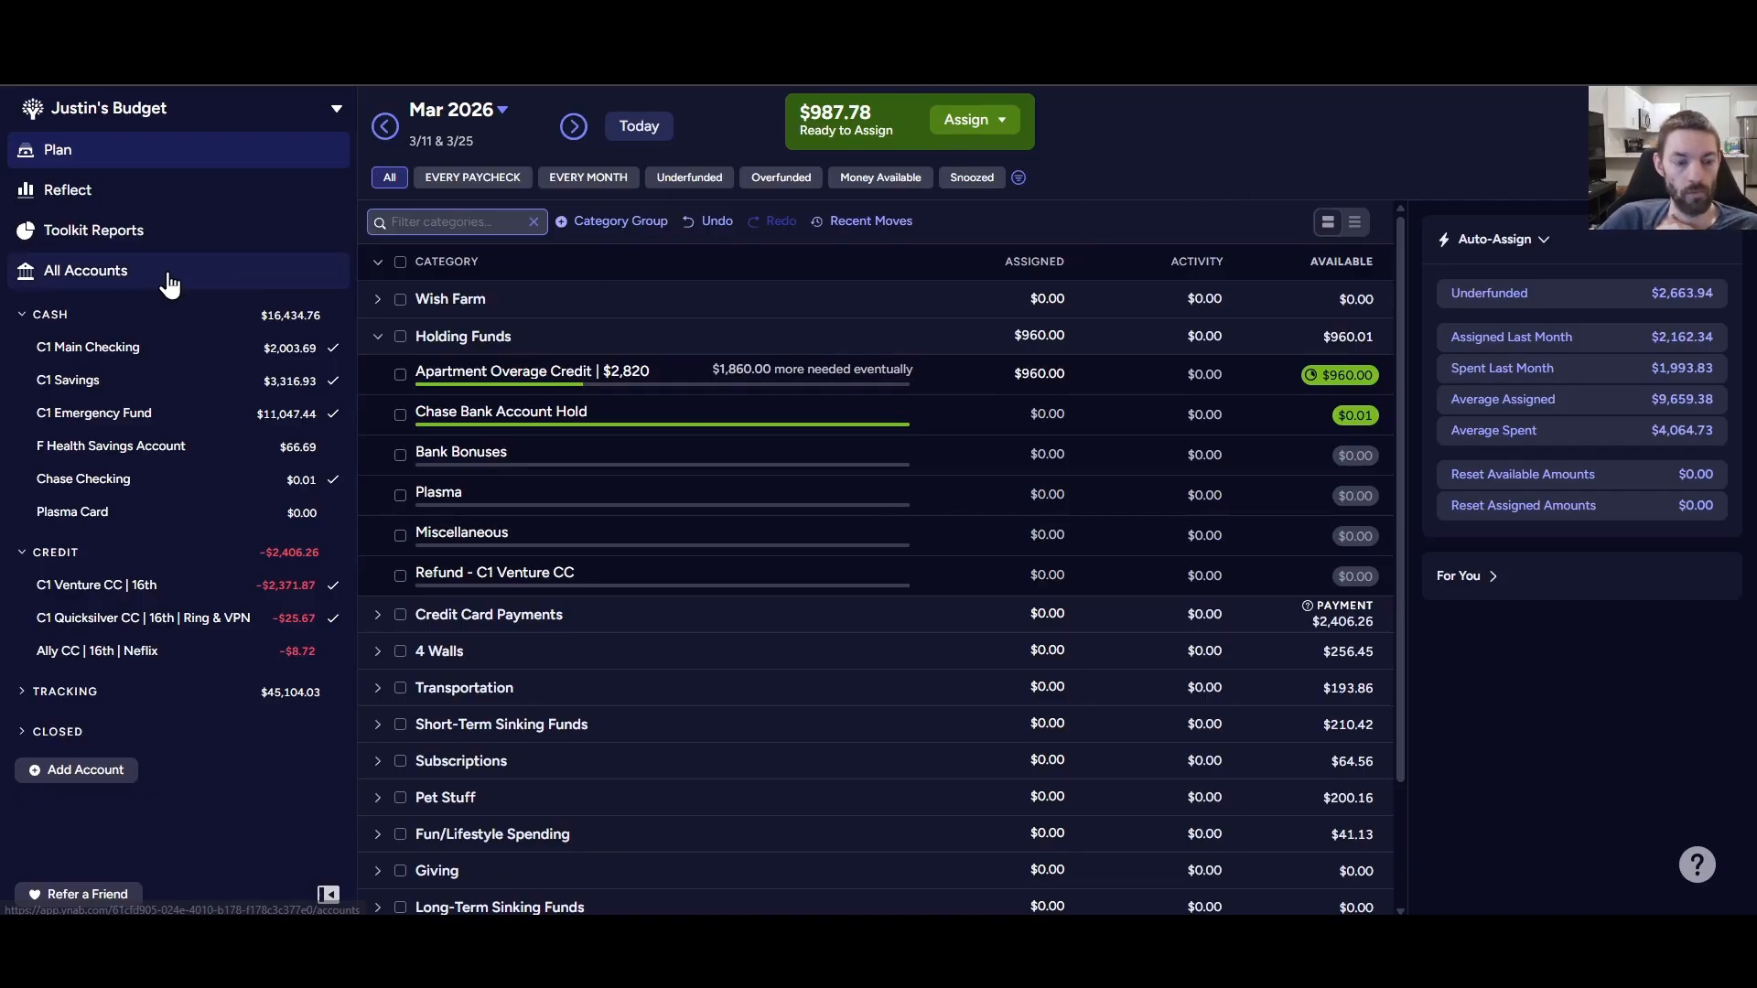
click(377, 339)
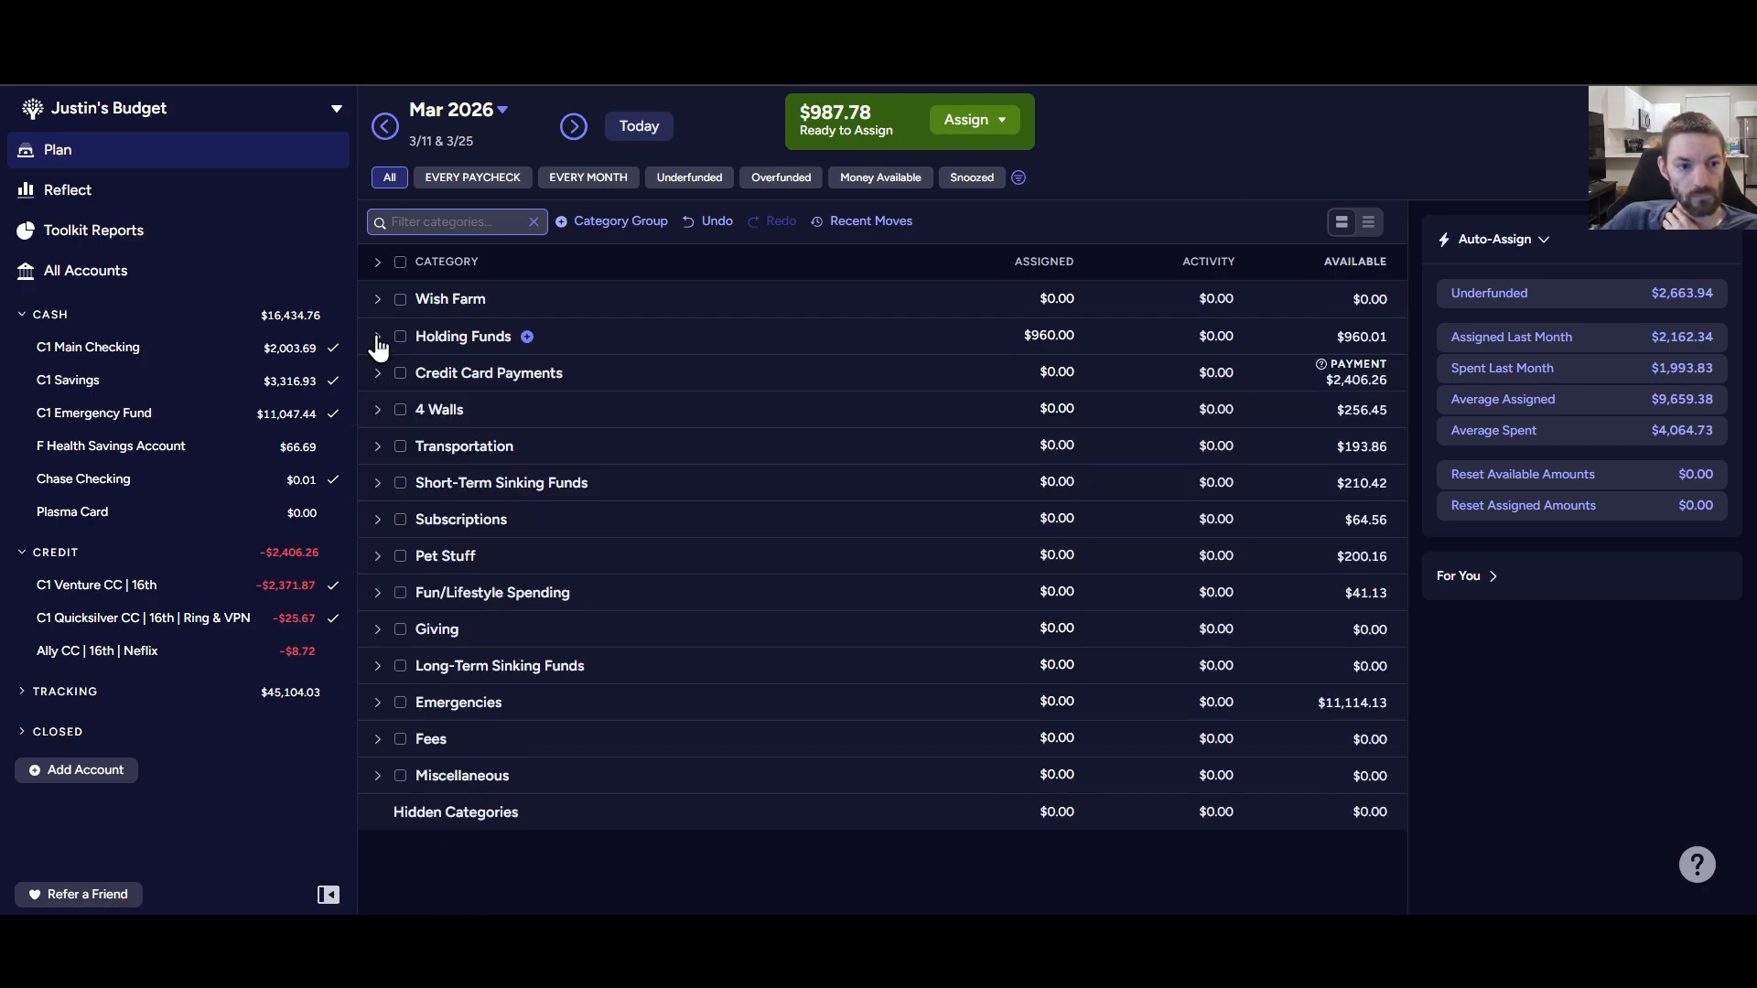
- Return to February 2026 and show the EVERY PAYCHECK view with all category groups expanded
click(640, 129)
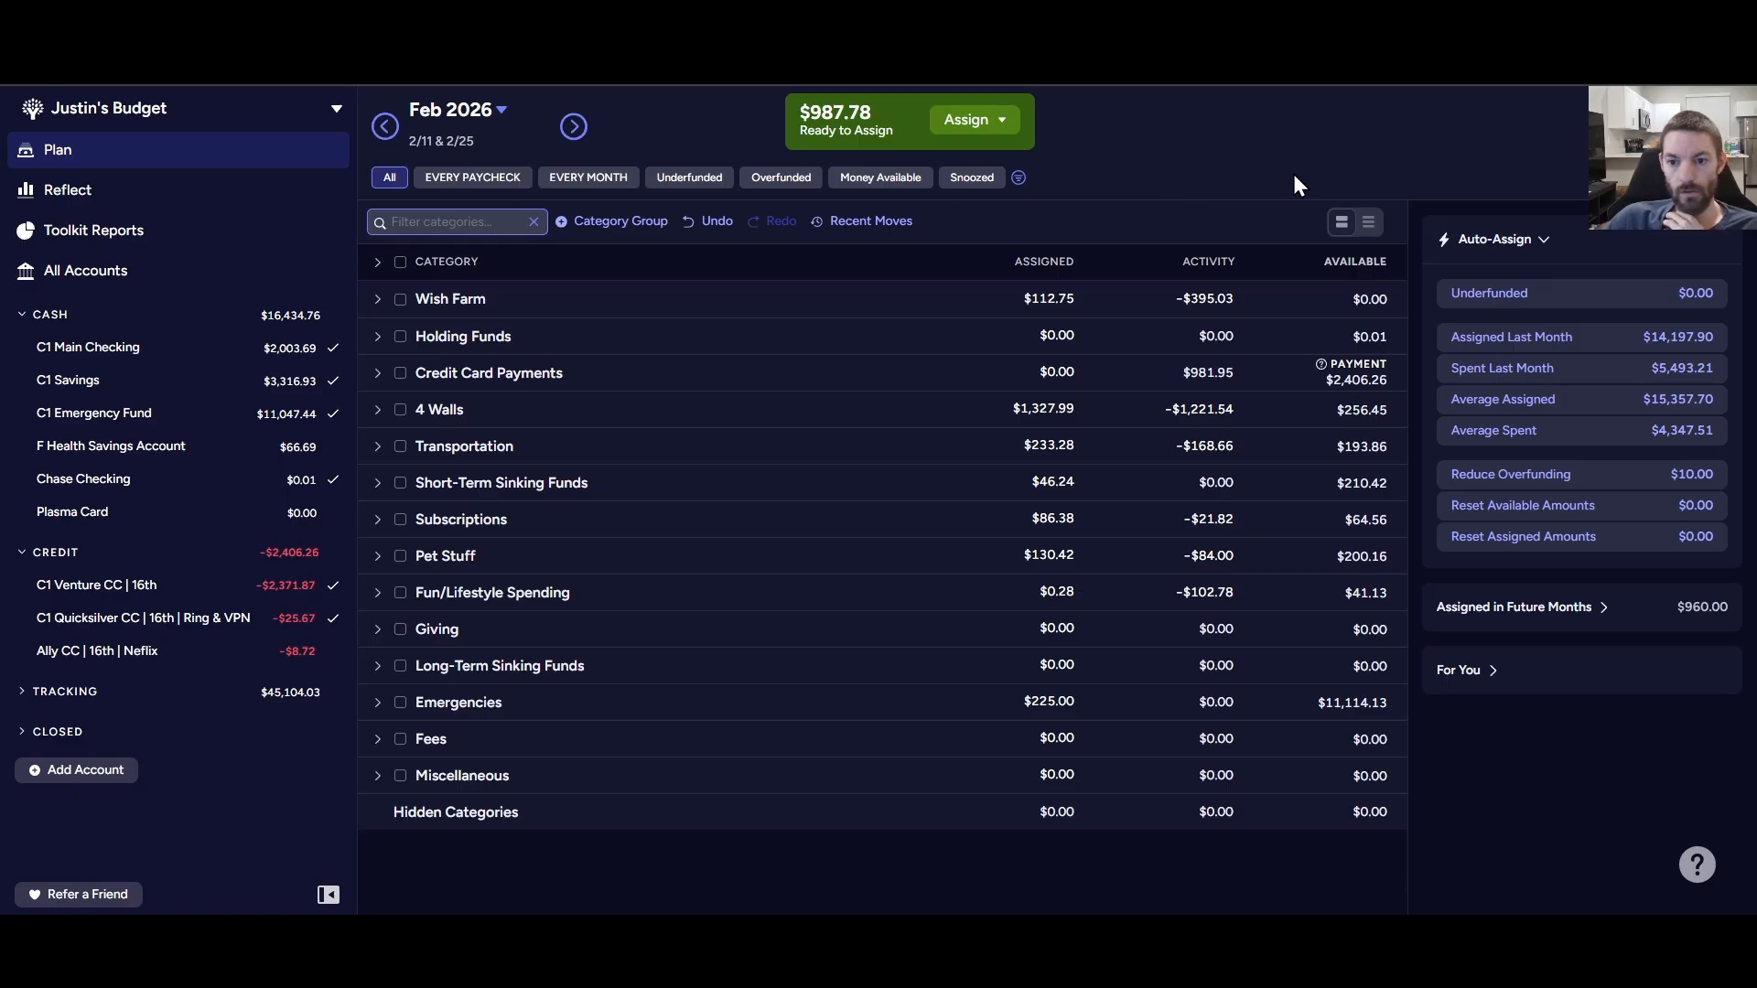
click(490, 181)
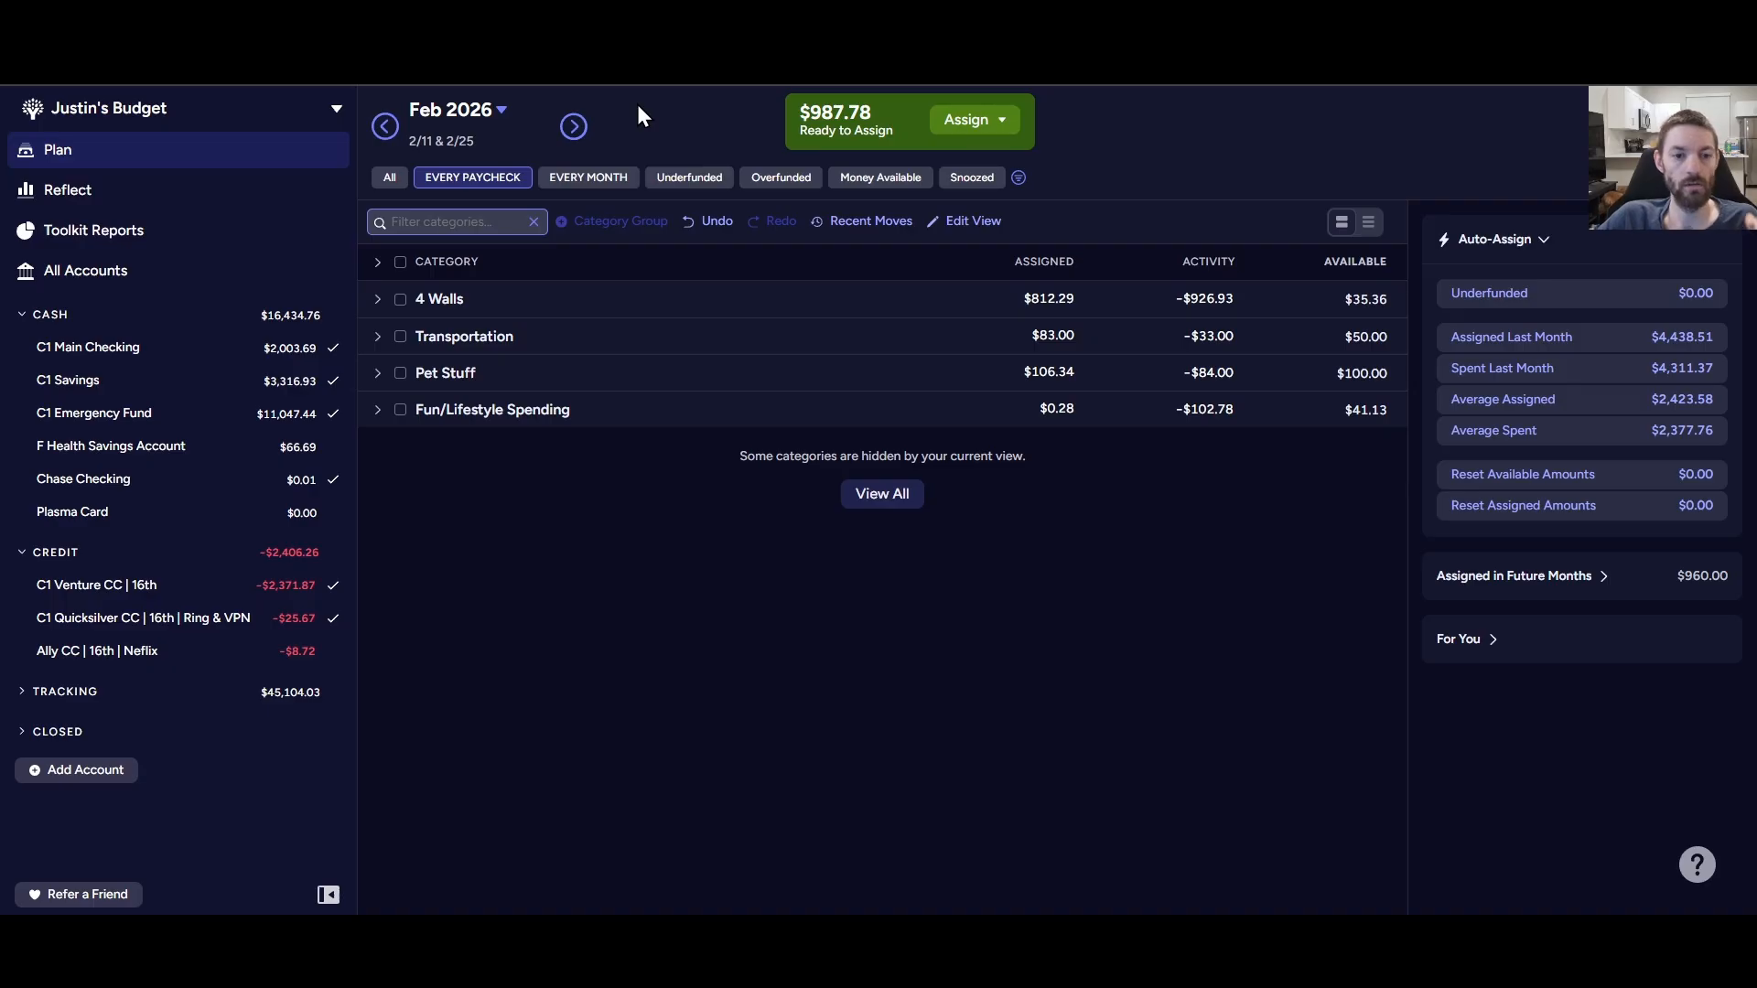
click(377, 262)
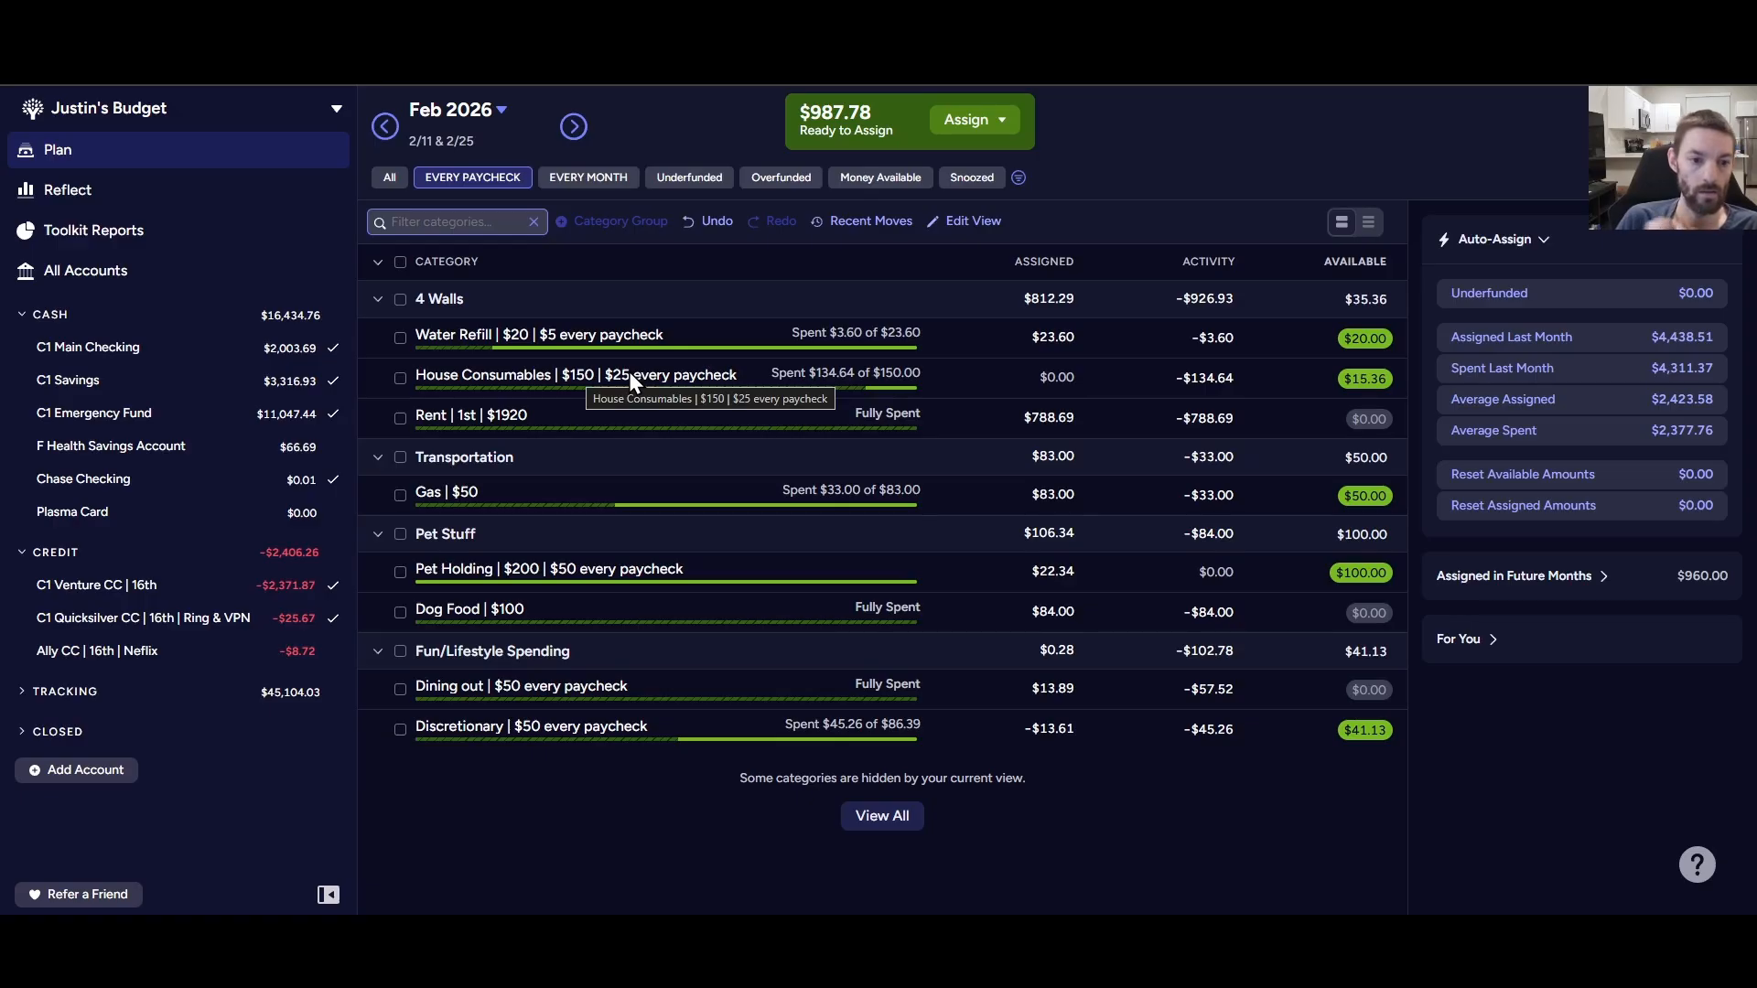
- Assign $25 to the House Consumables category in 4 Walls for February 2026
click(1032, 373)
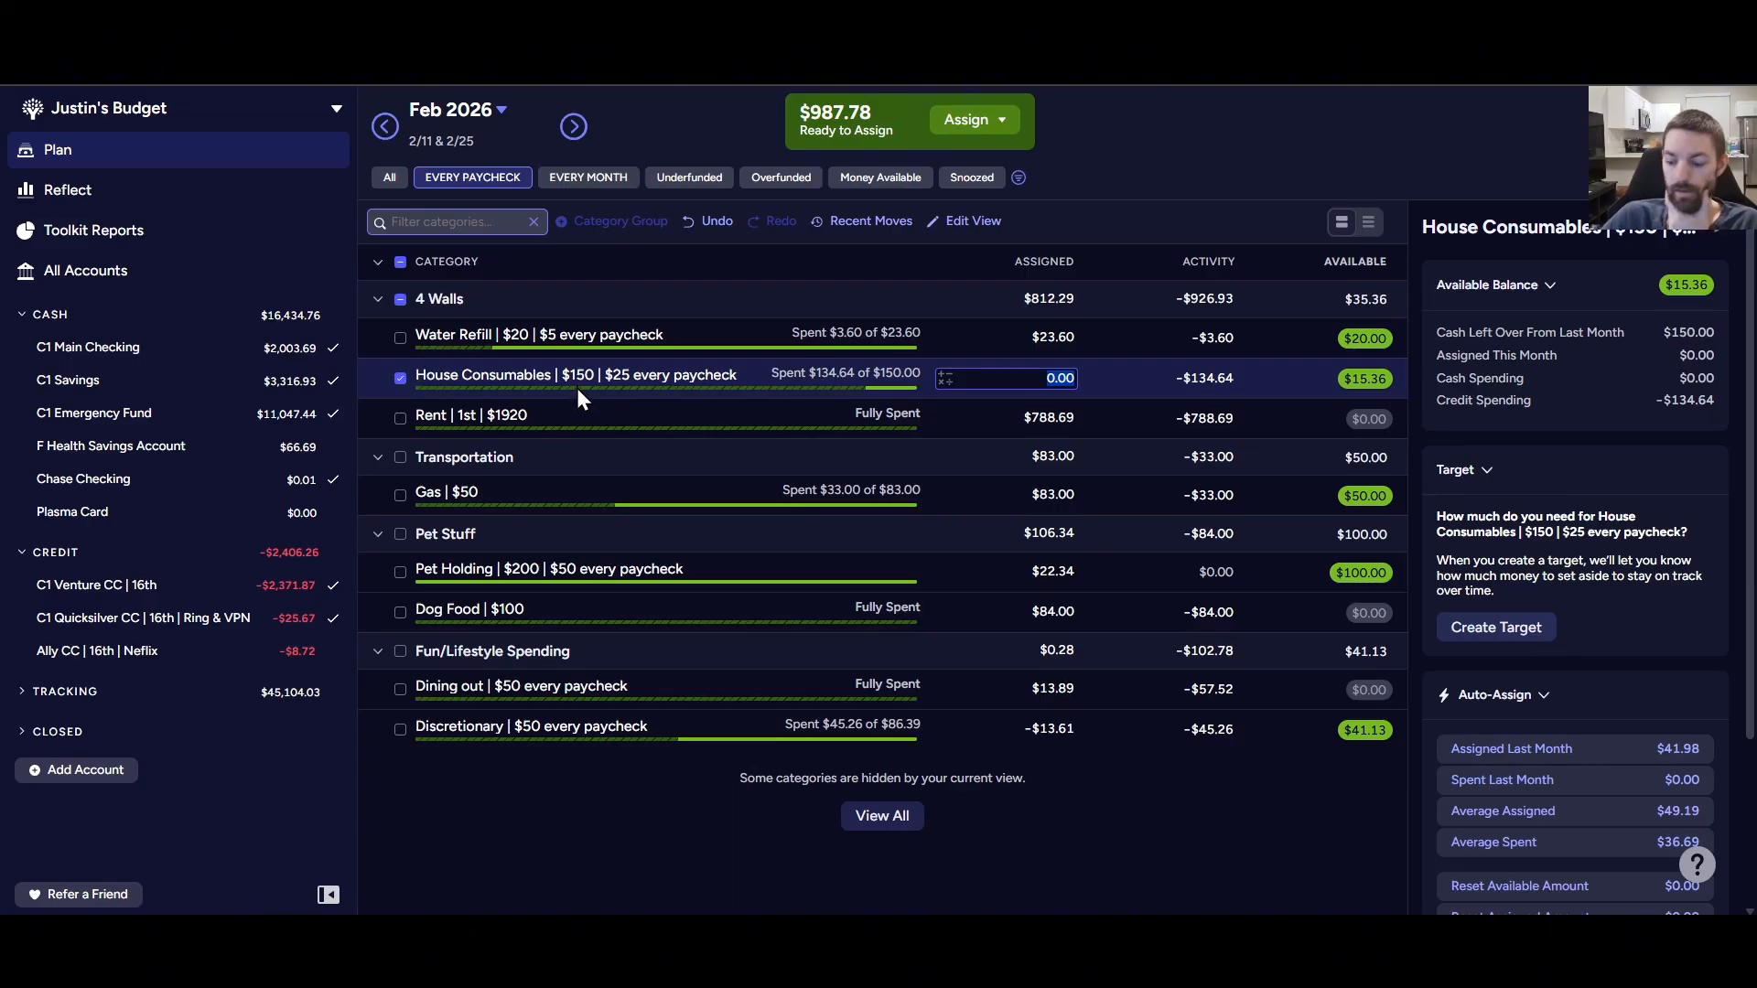
text(25)
key(Return)
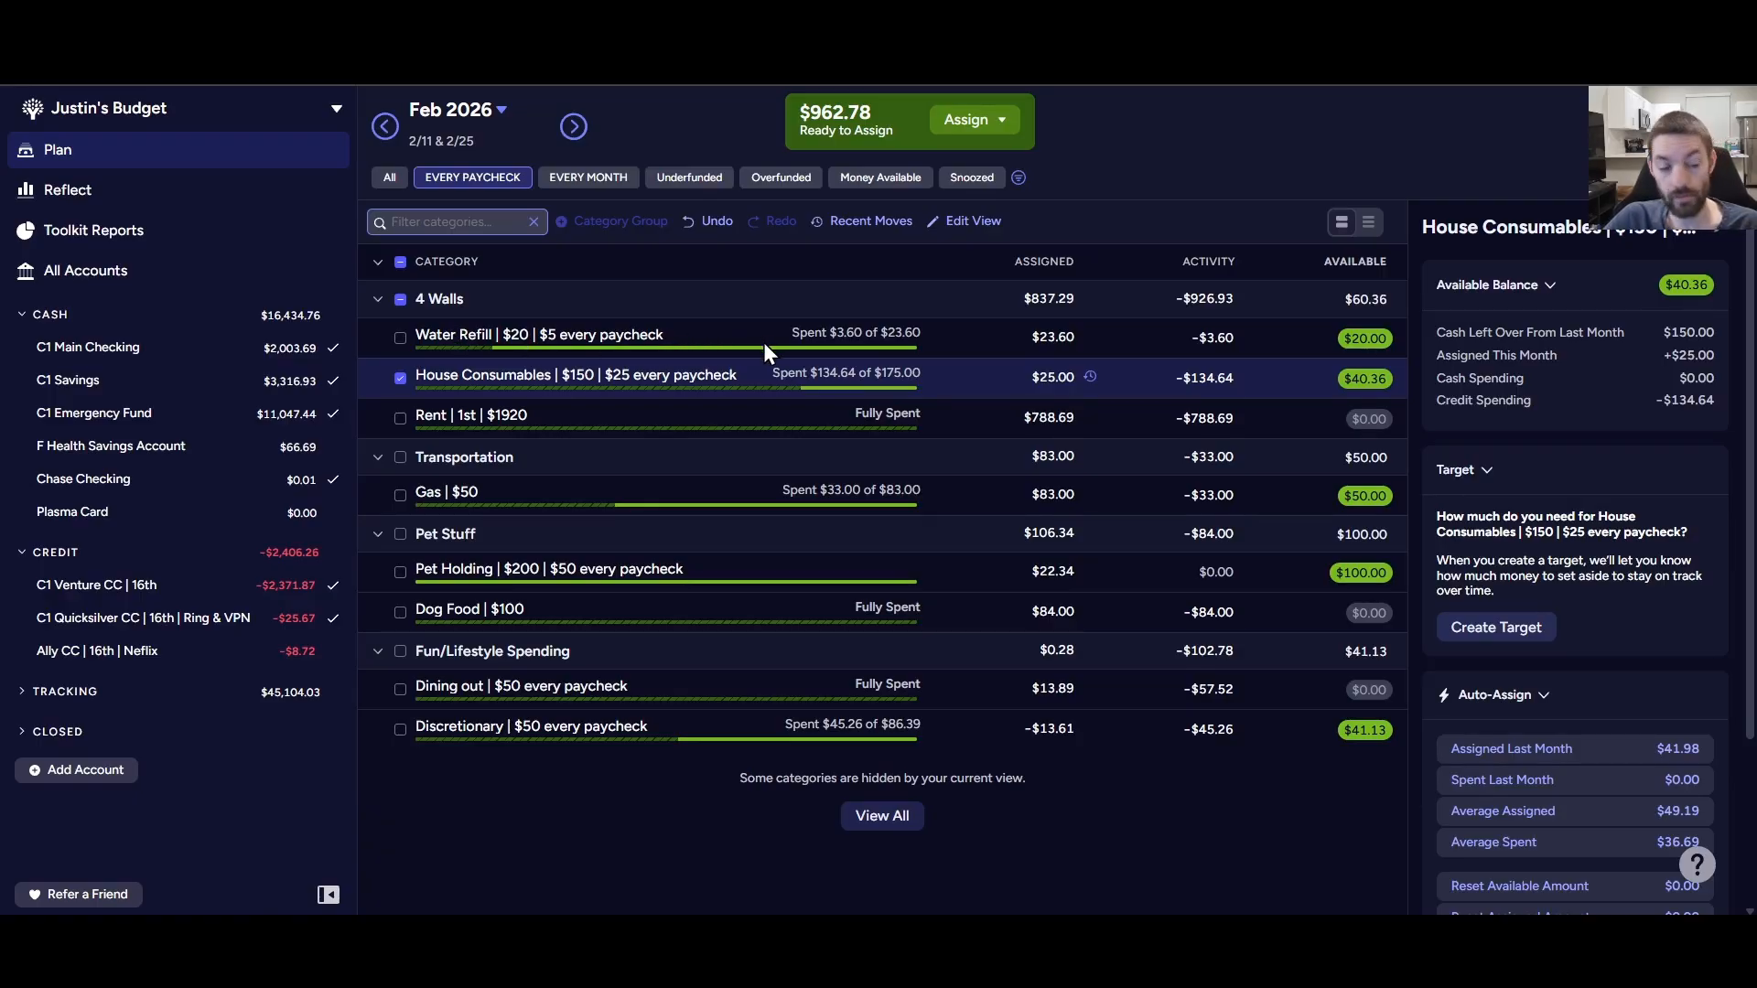
- Try adding $5 to the Water Refill category's assigned amount, undo that change, and deselect the category
click(1016, 338)
key(Right)
text(+)
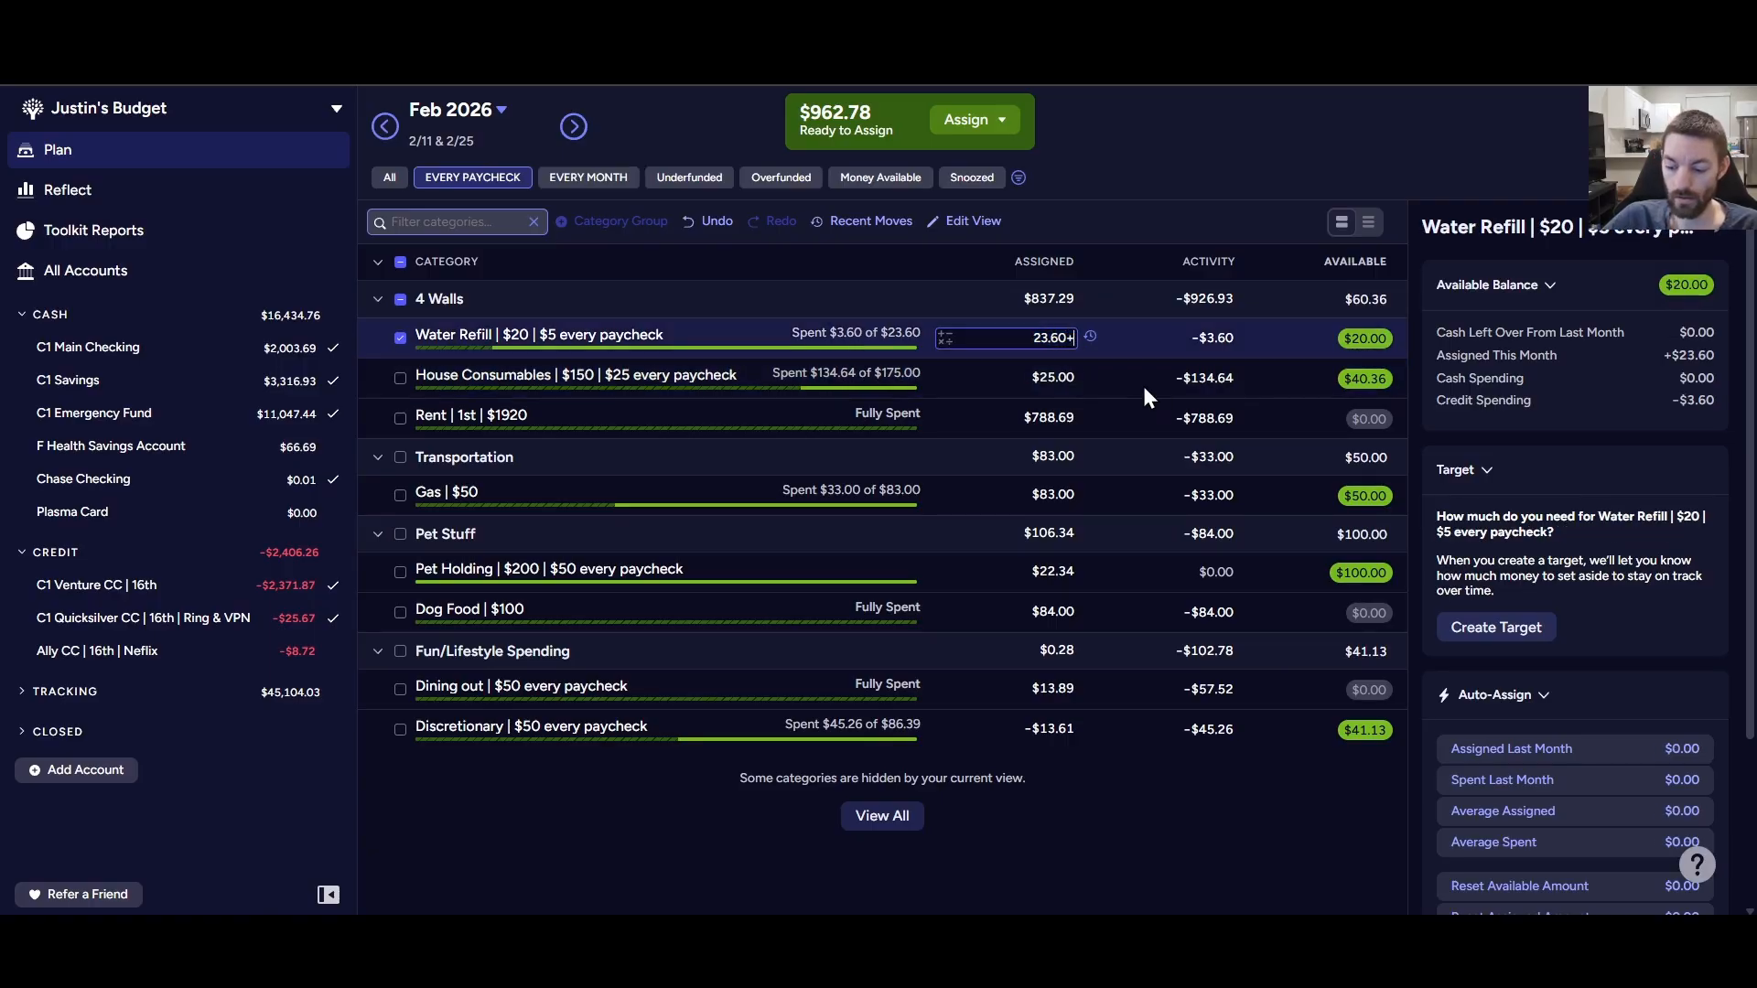
text(5)
key(Return)
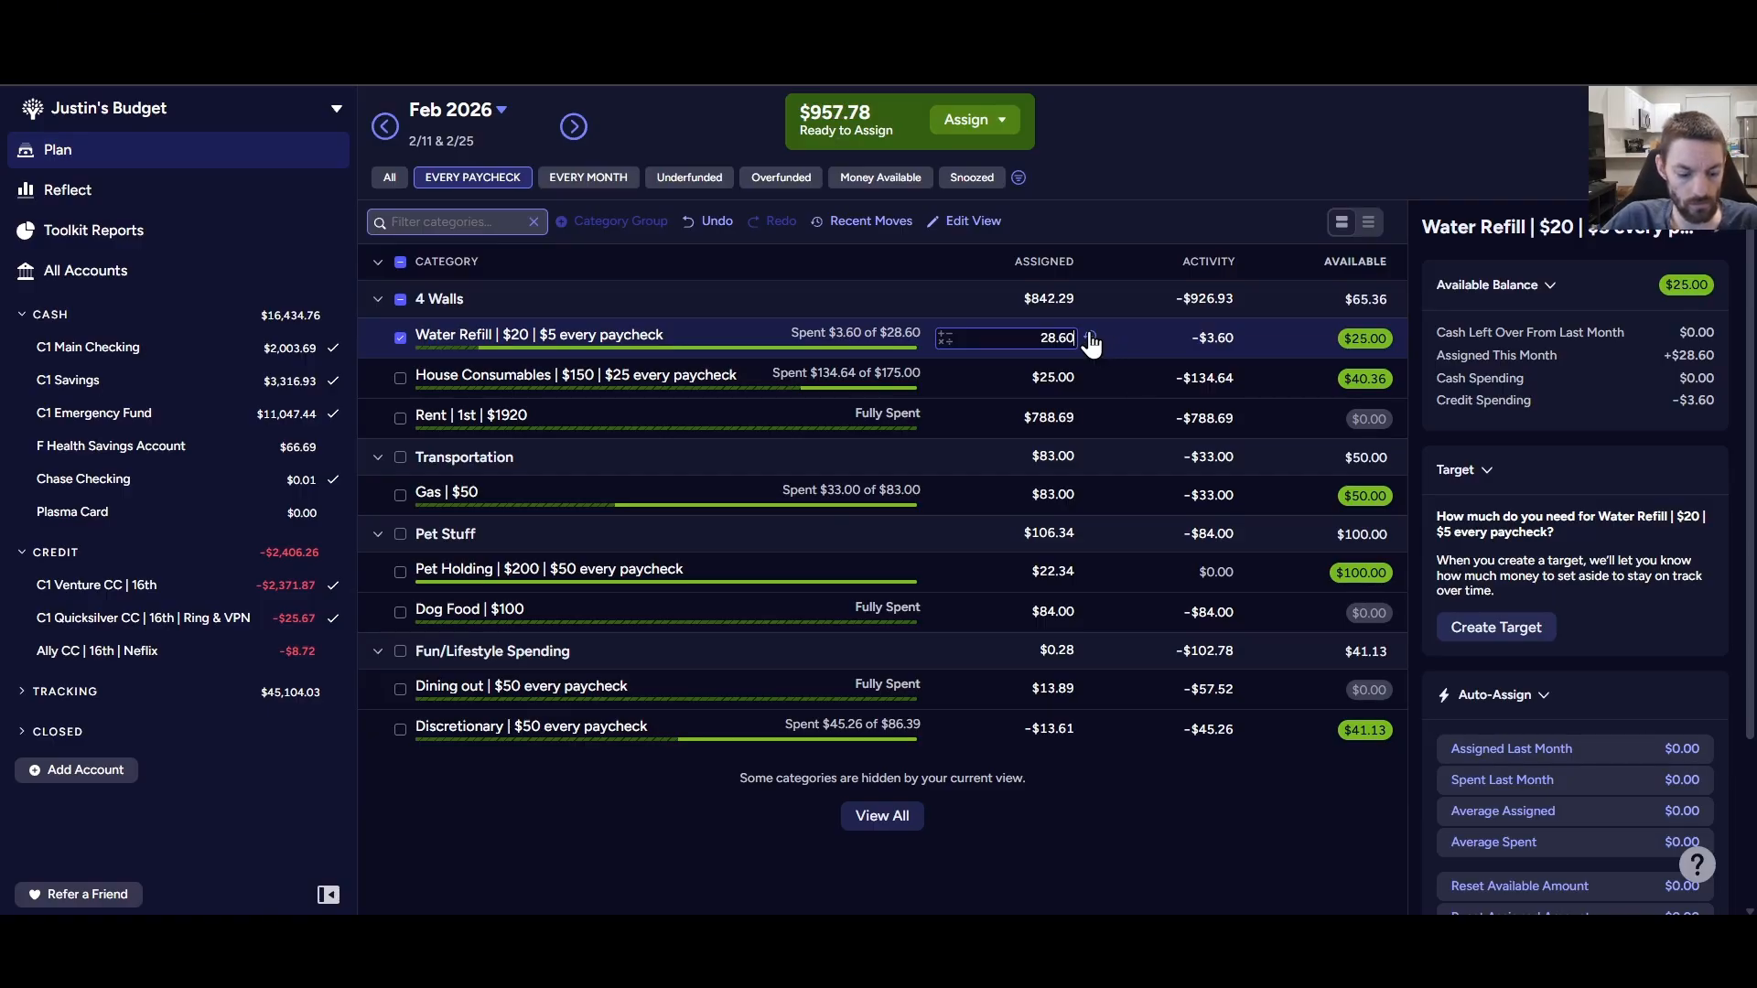
click(713, 222)
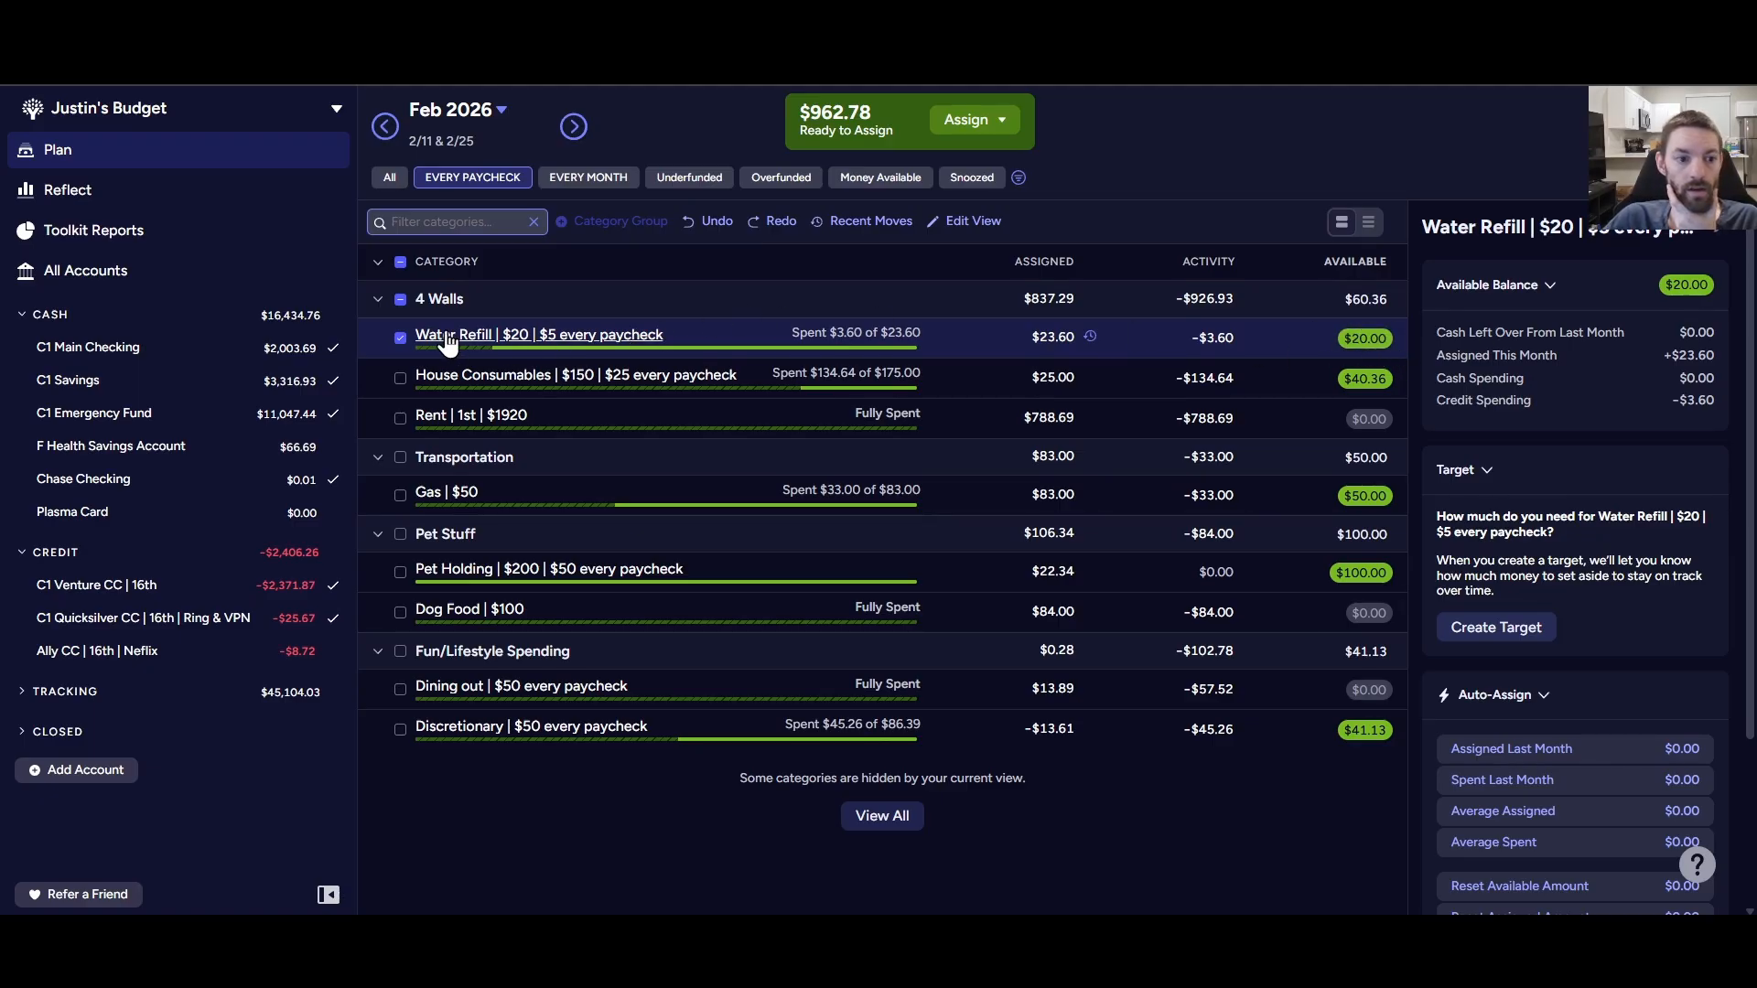
click(400, 337)
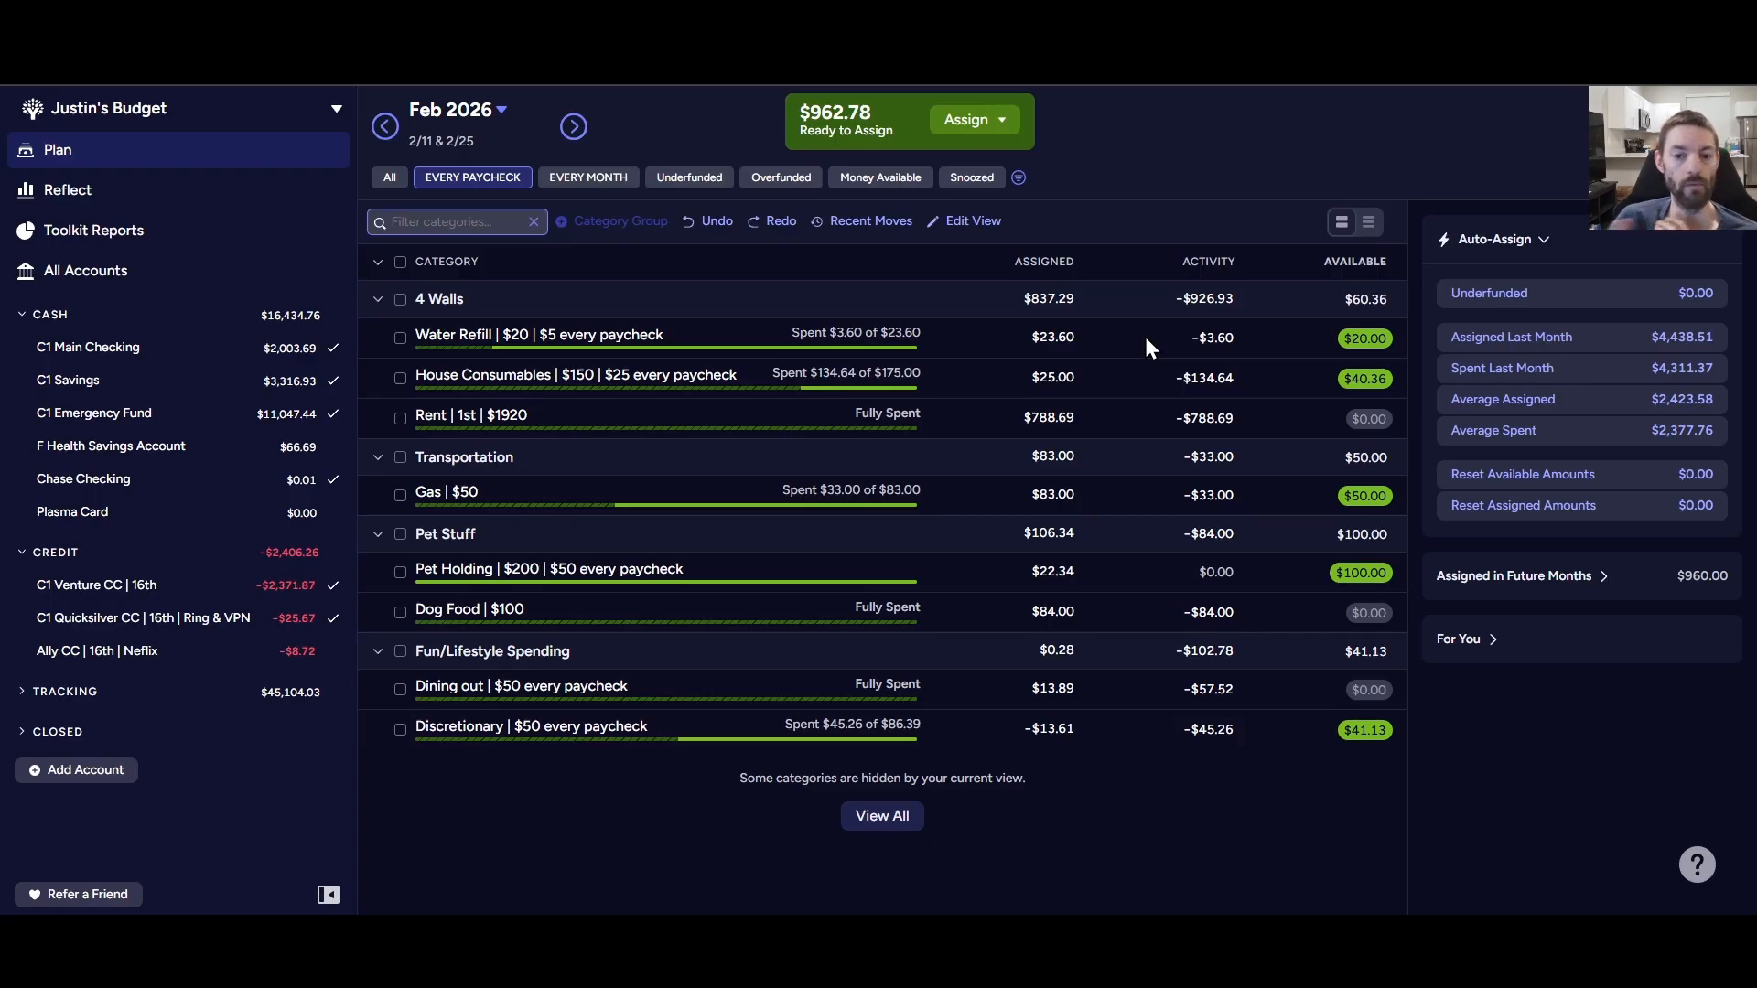
click(978, 339)
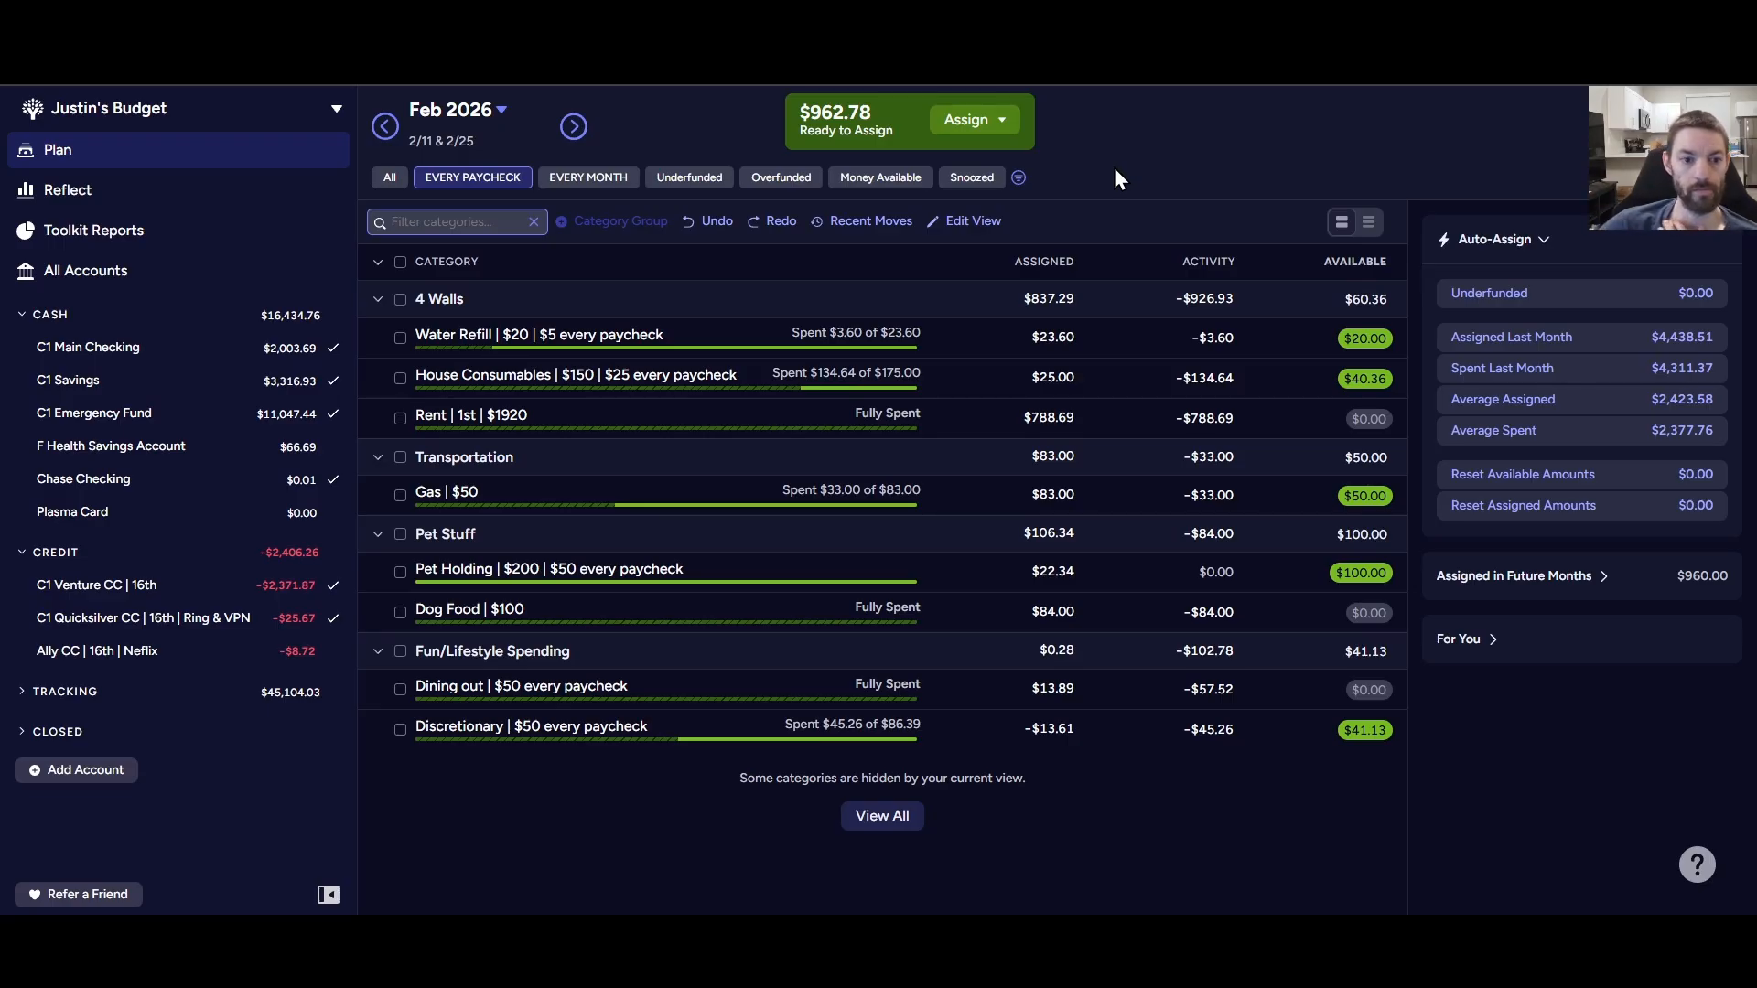
- Collapse the 4 Walls and Transportation groups and add $50 to the Pet Holding category's assigned amount
click(377, 300)
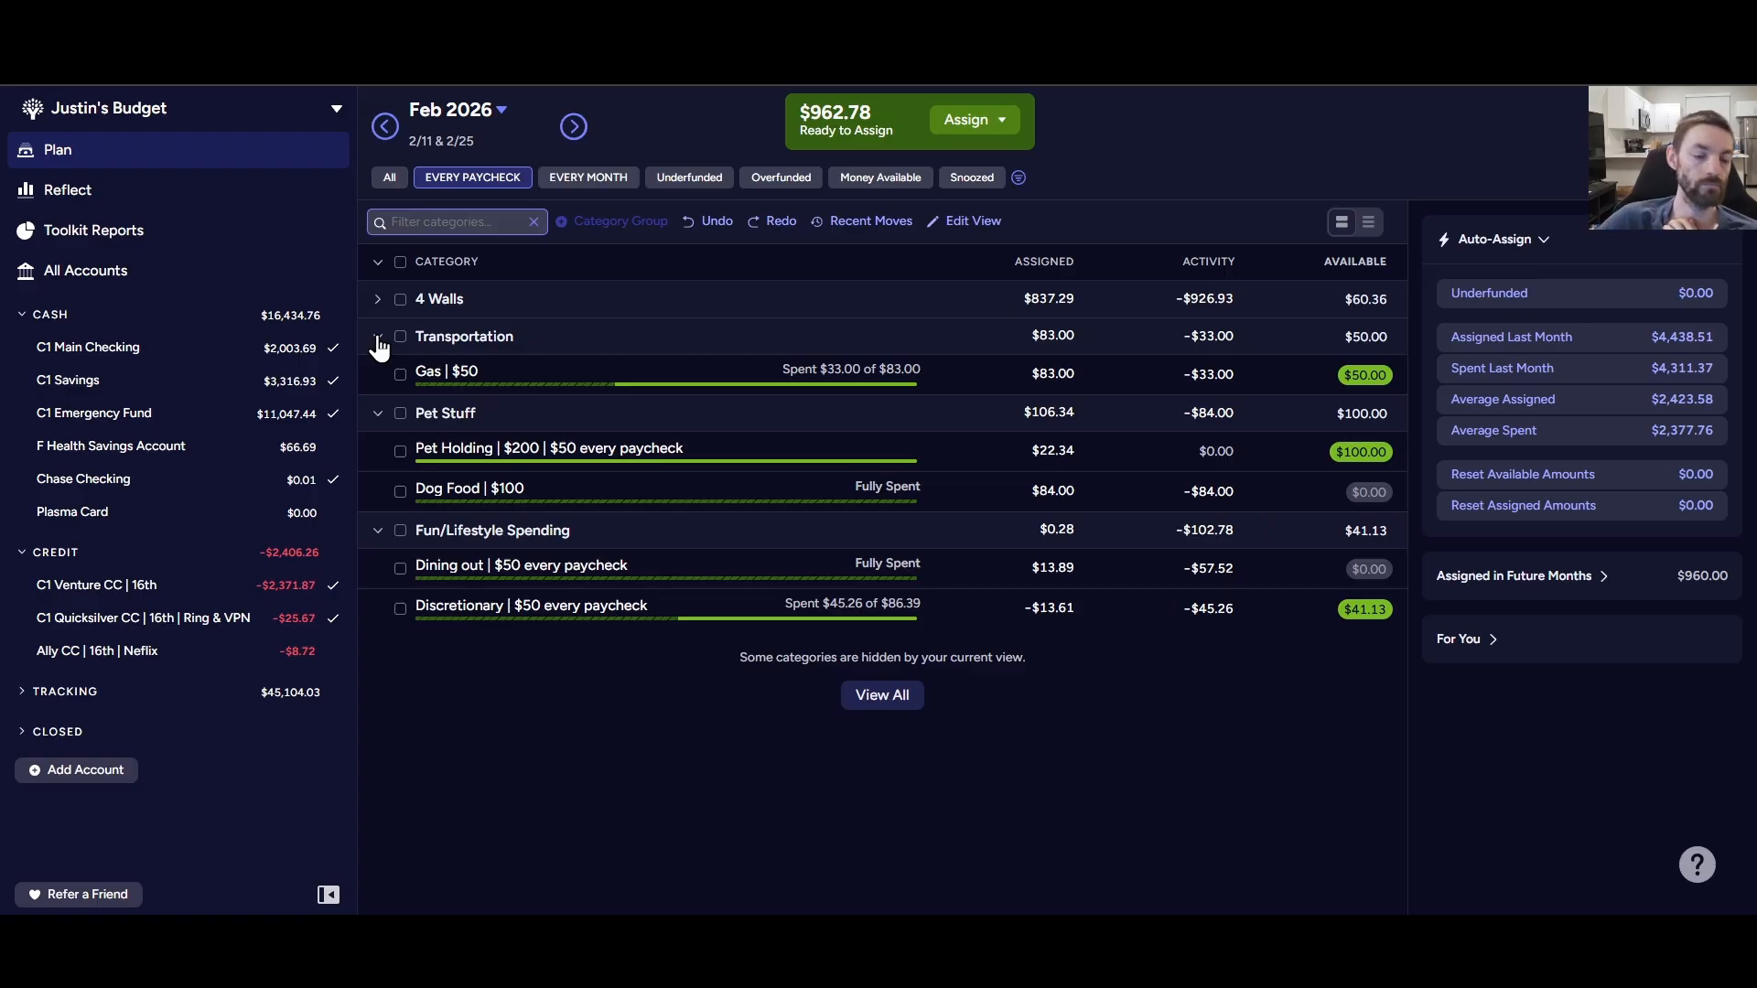
click(377, 339)
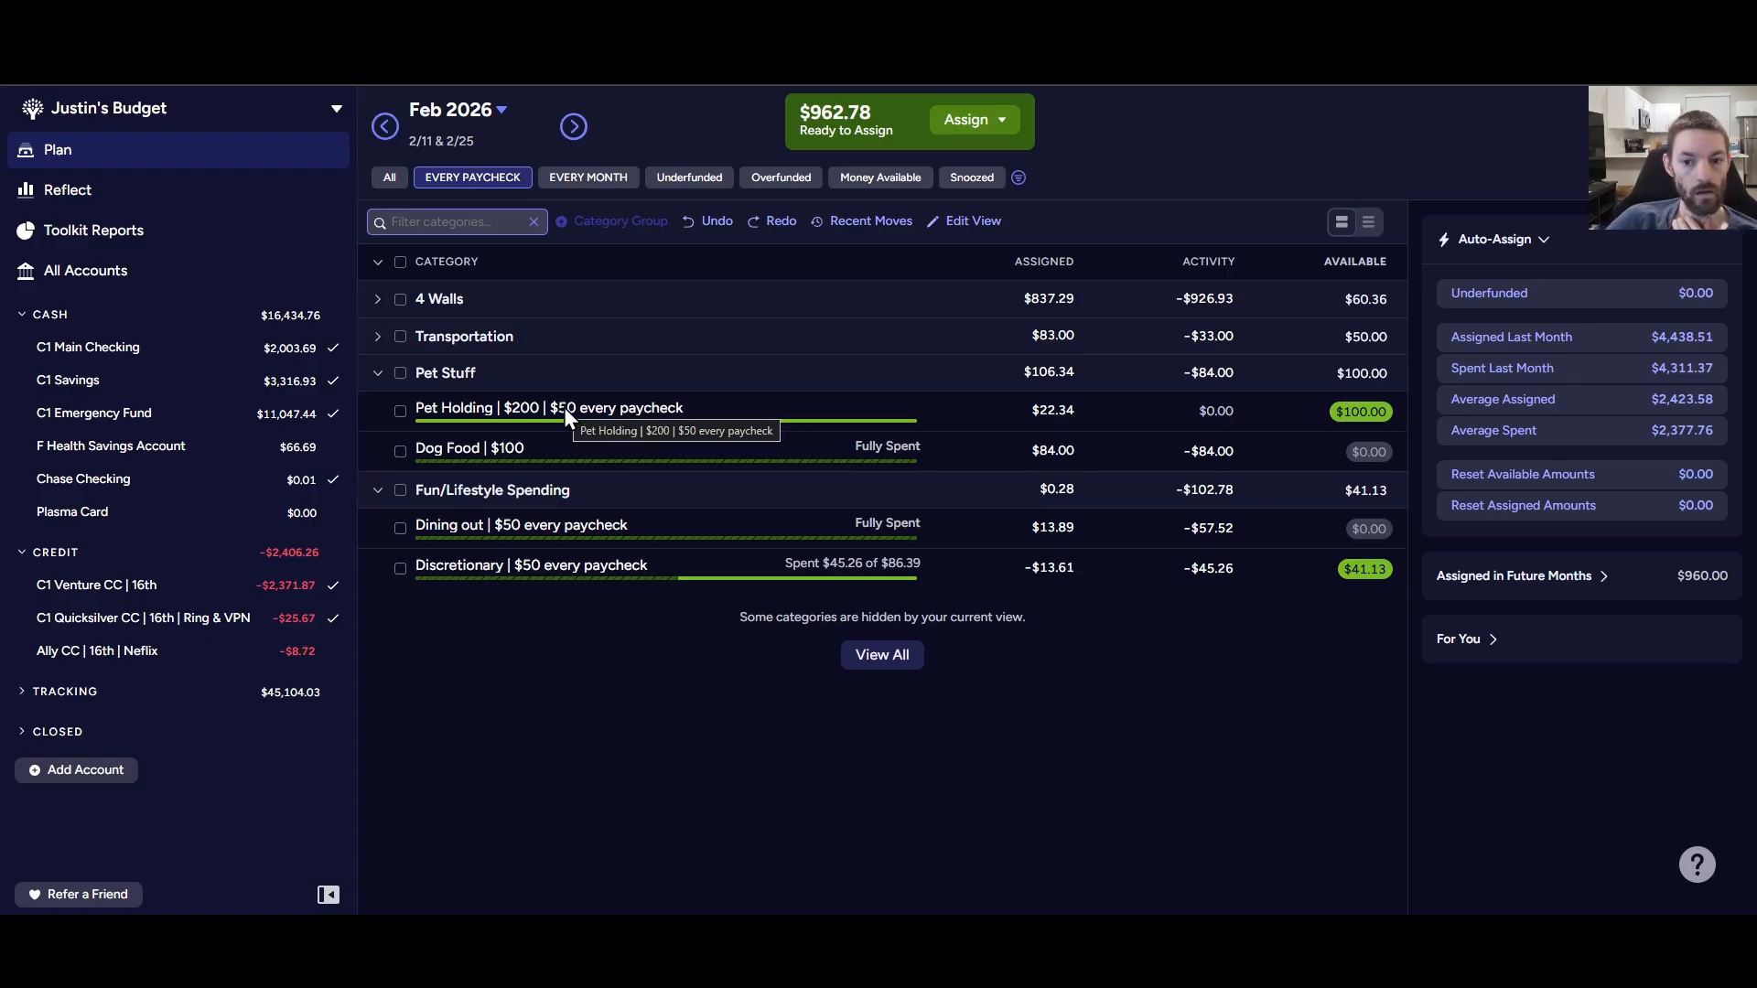
click(1043, 414)
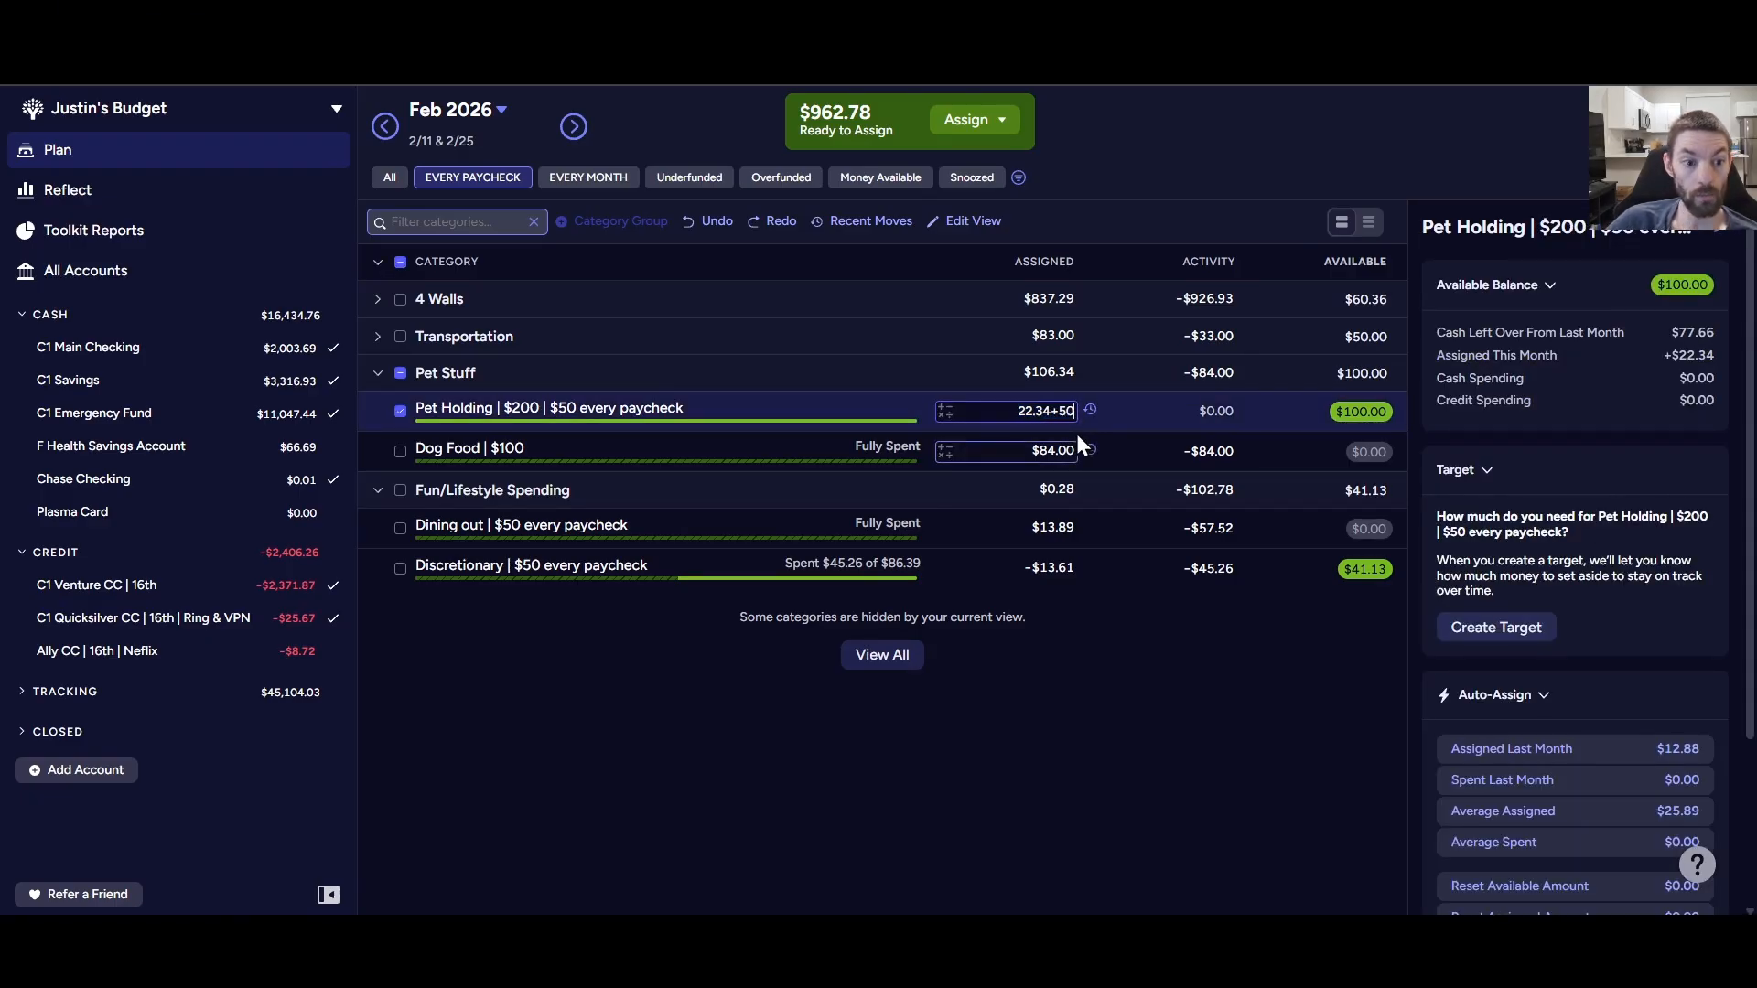
key(Return)
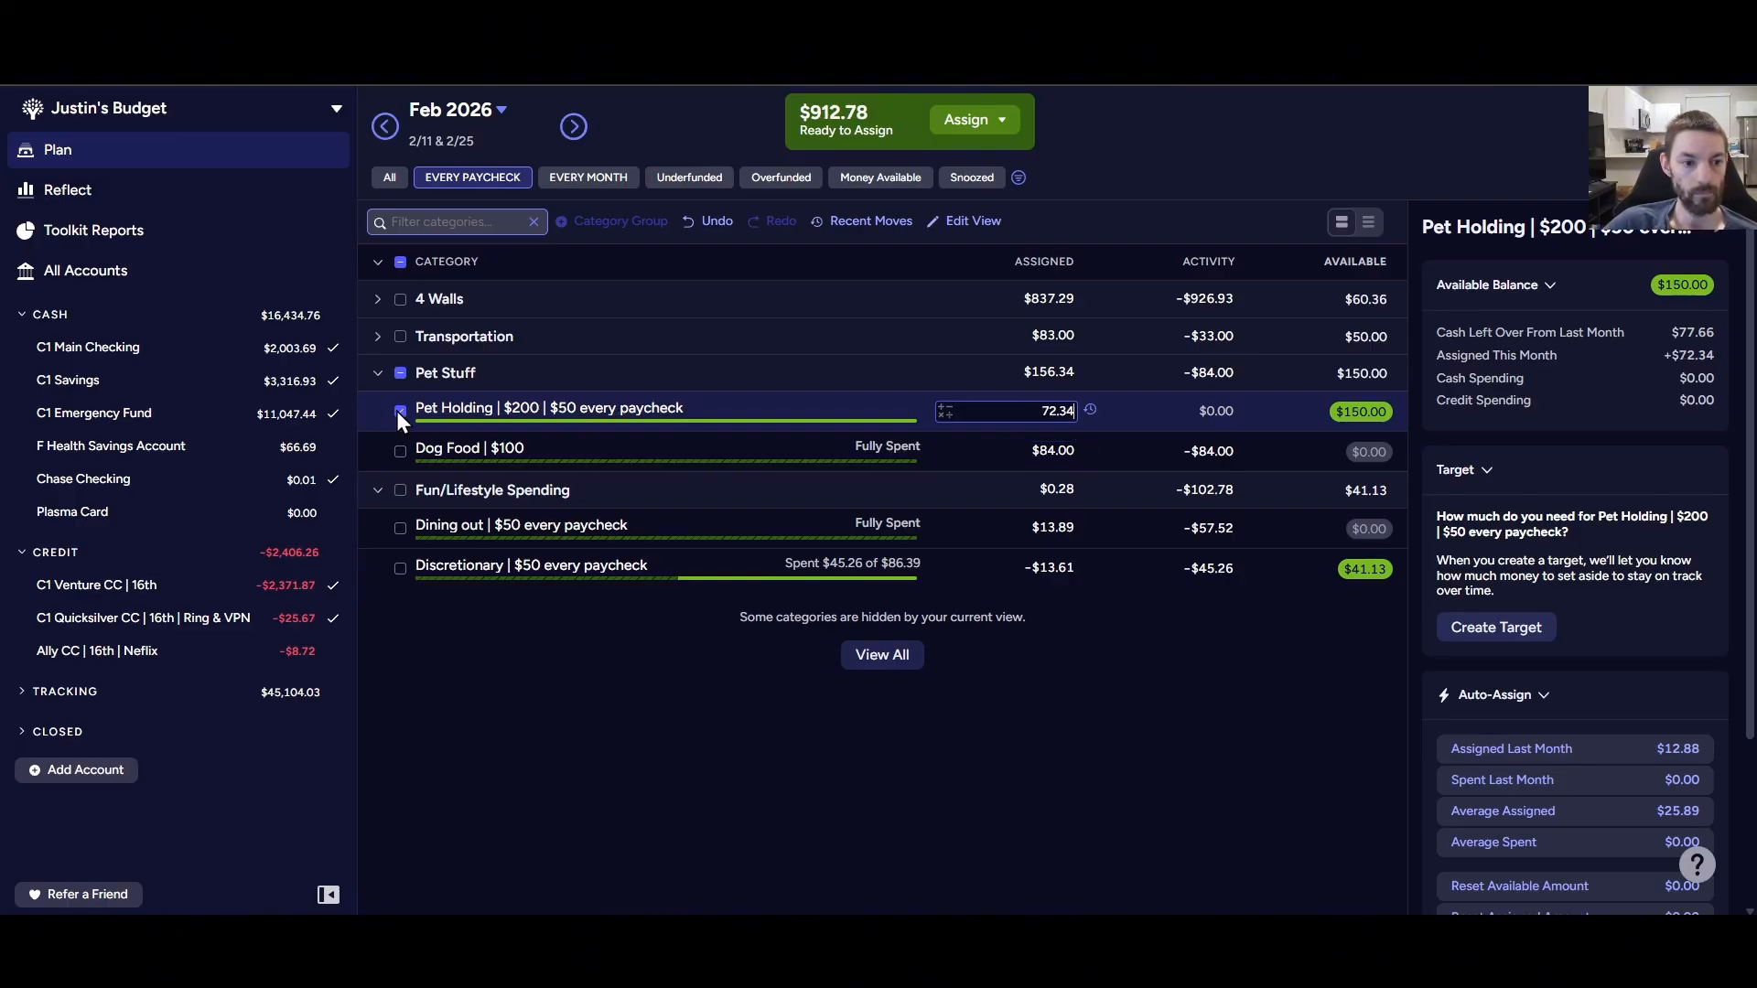
click(400, 374)
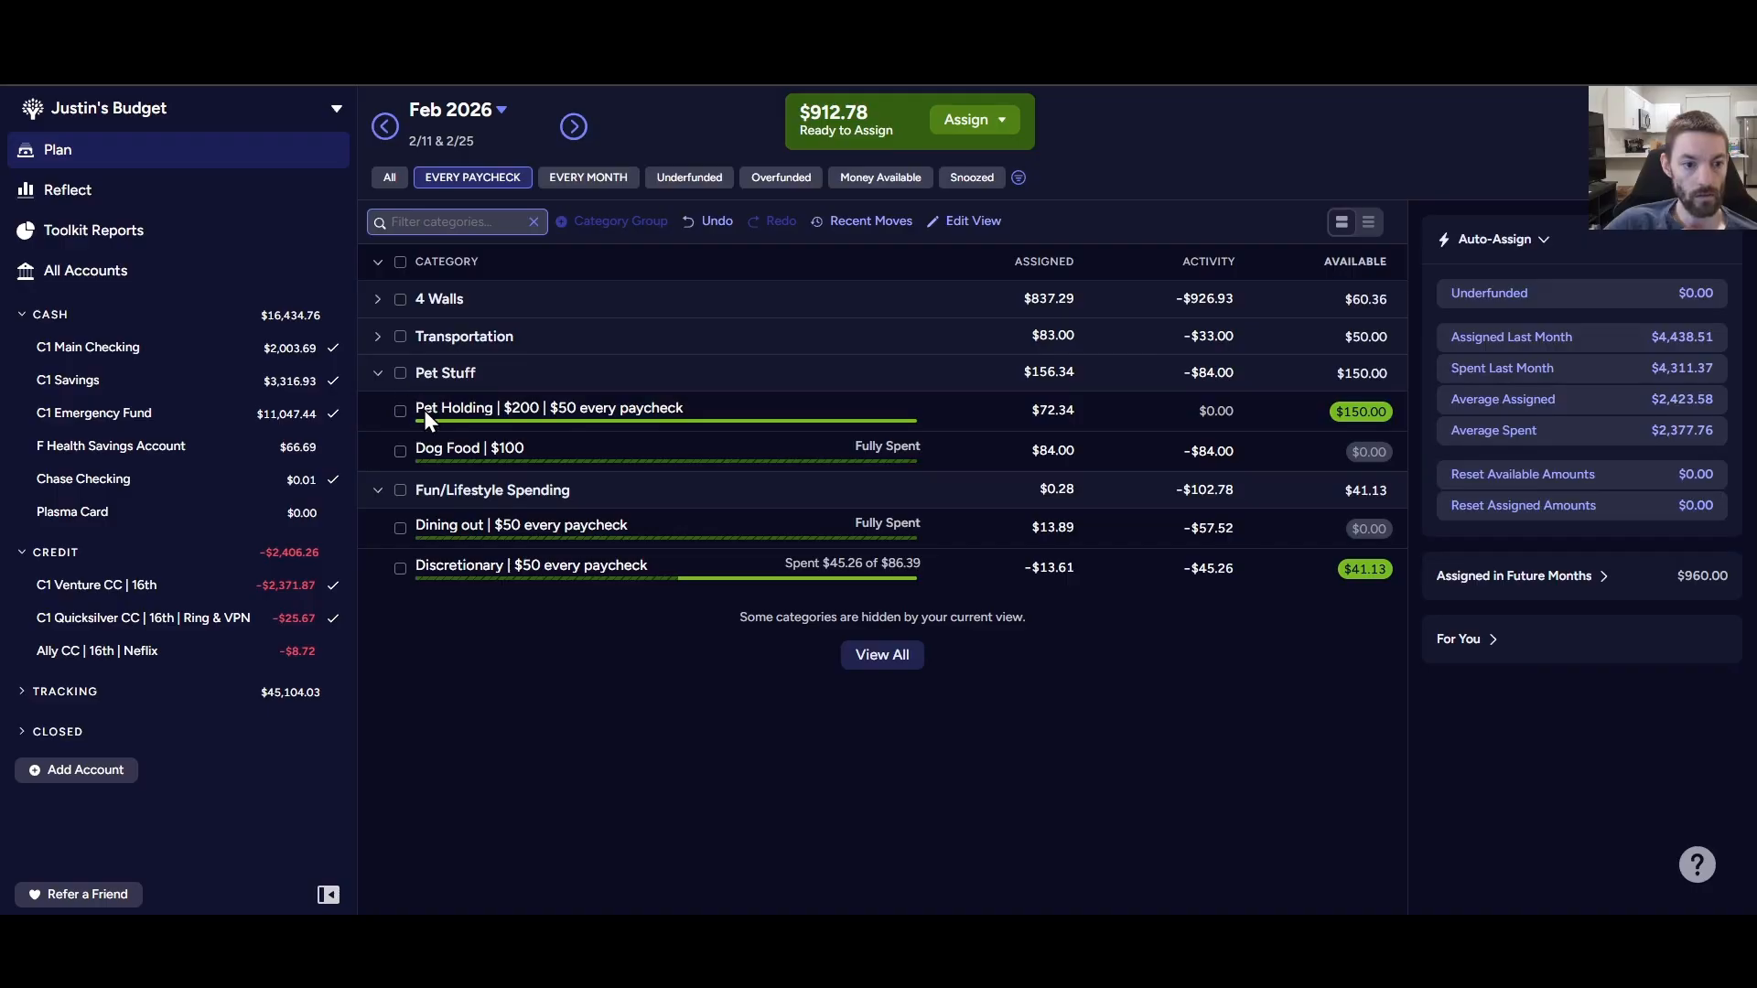
- Add $100 to the Dog Food category's assigned amount and collapse the Pet Stuff group
click(1052, 452)
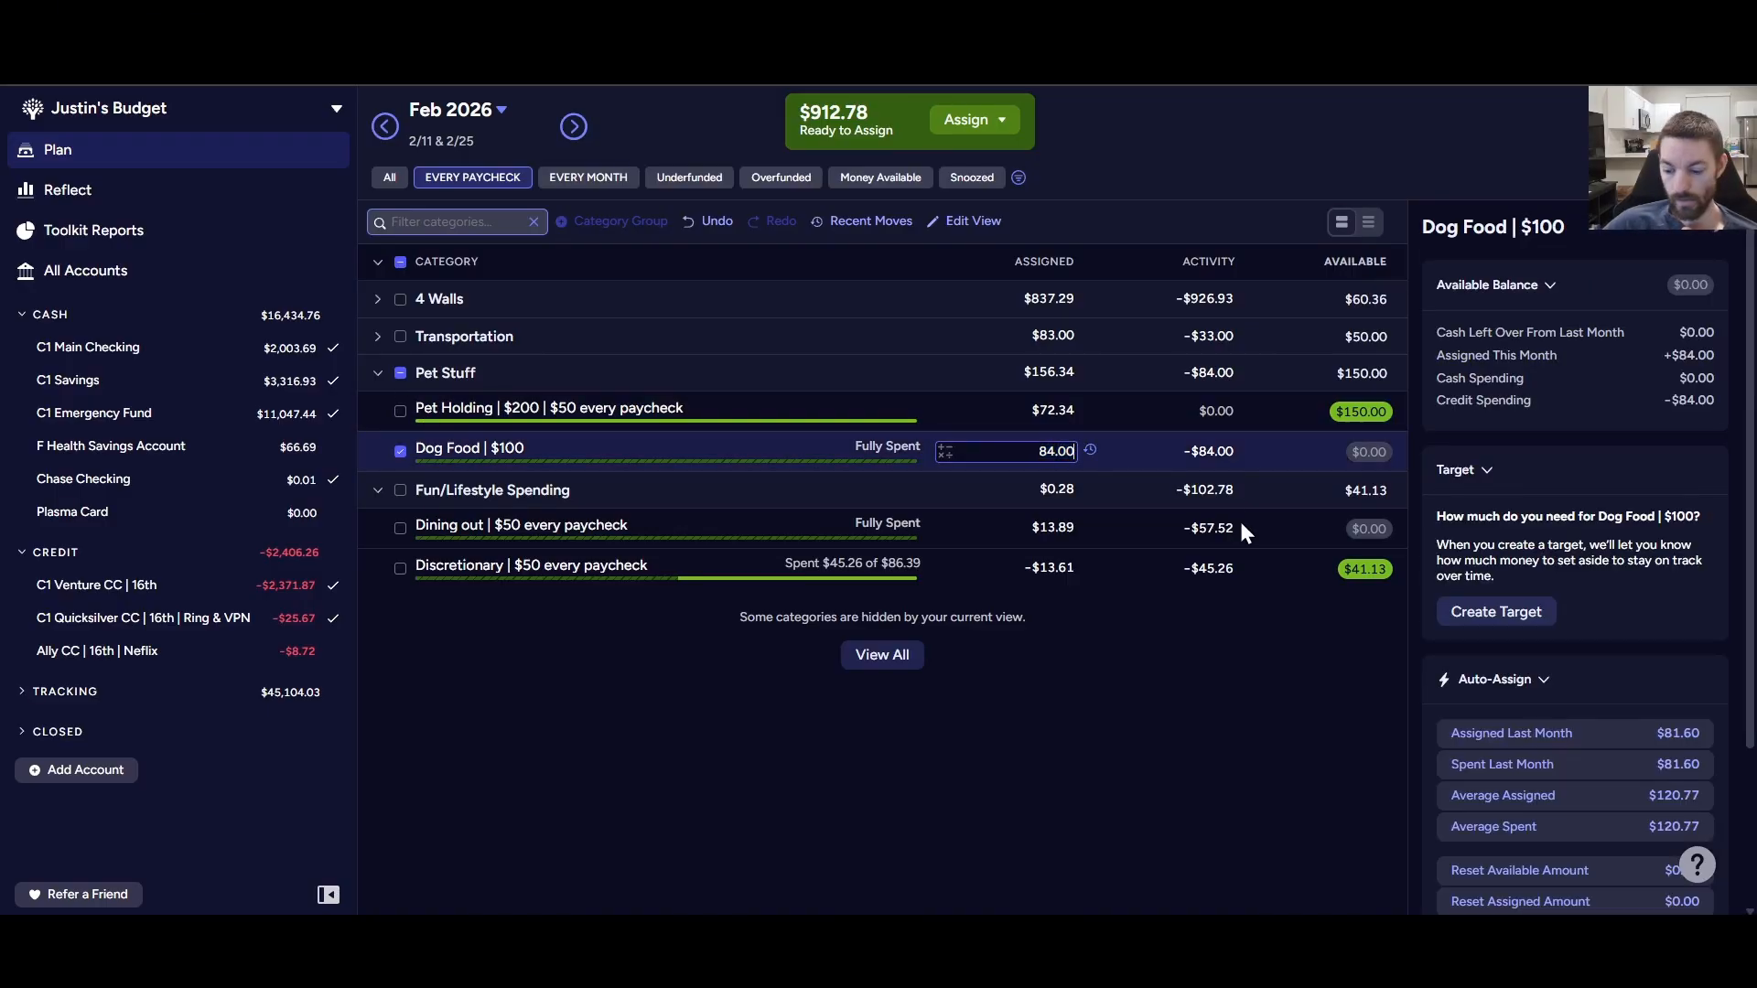
text(+100)
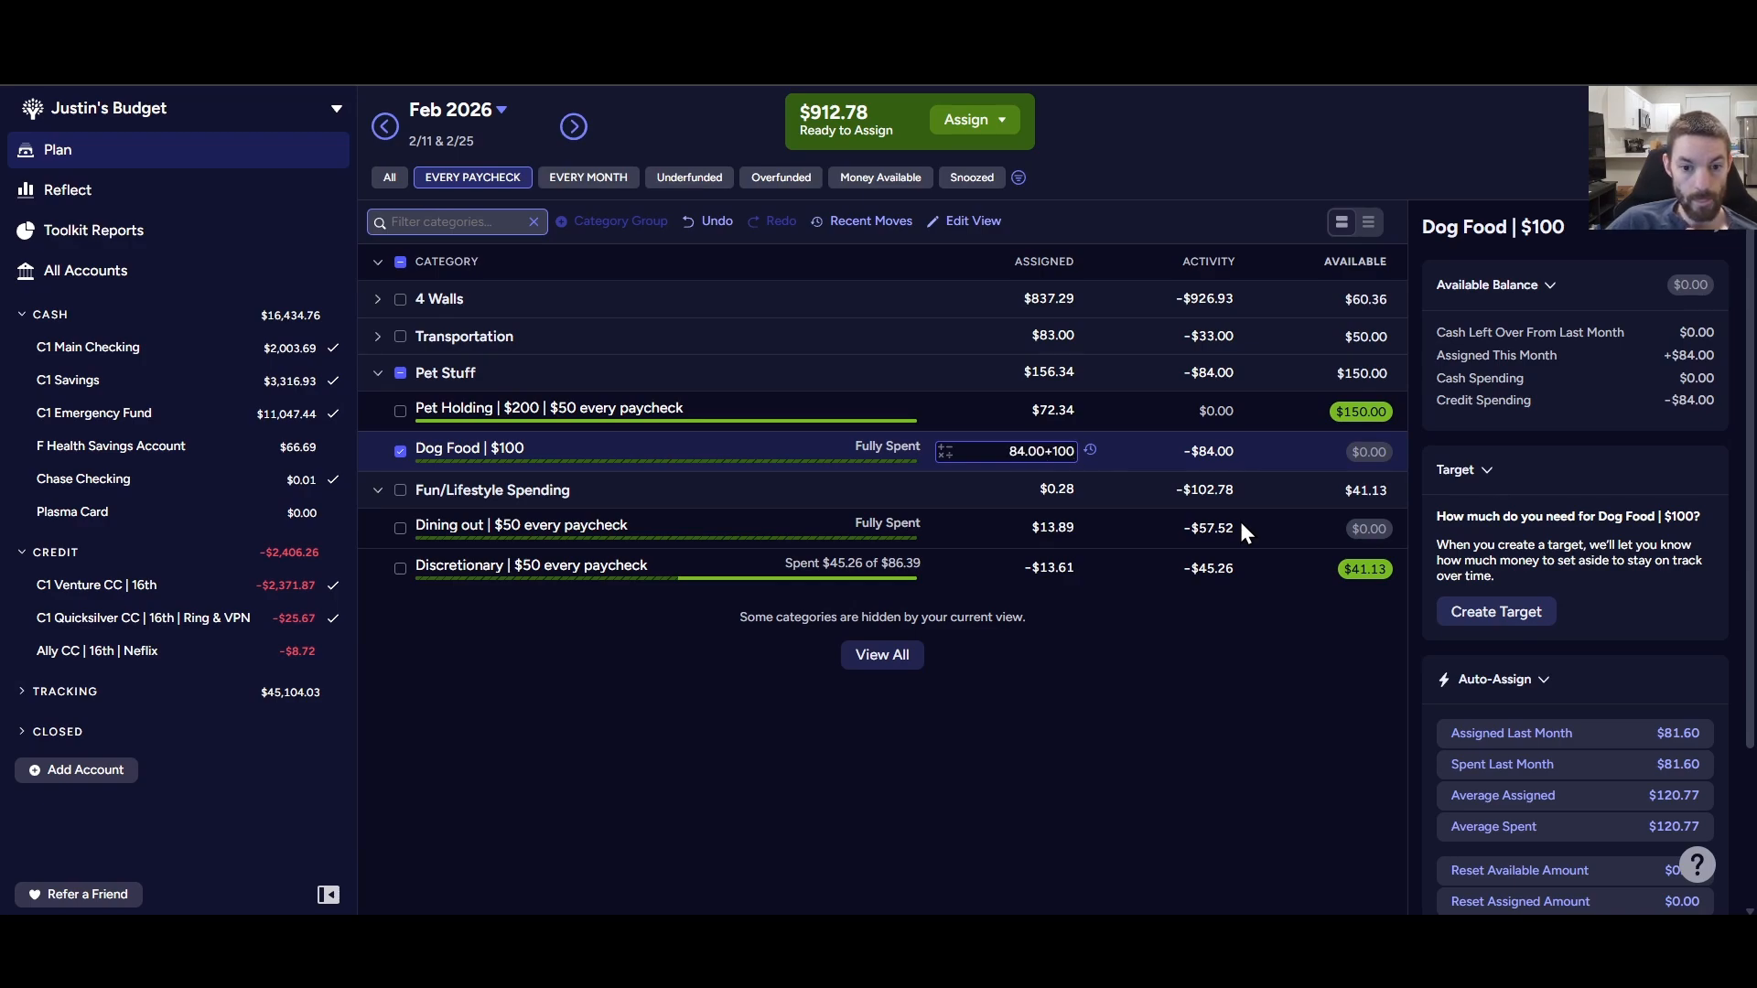
key(Return)
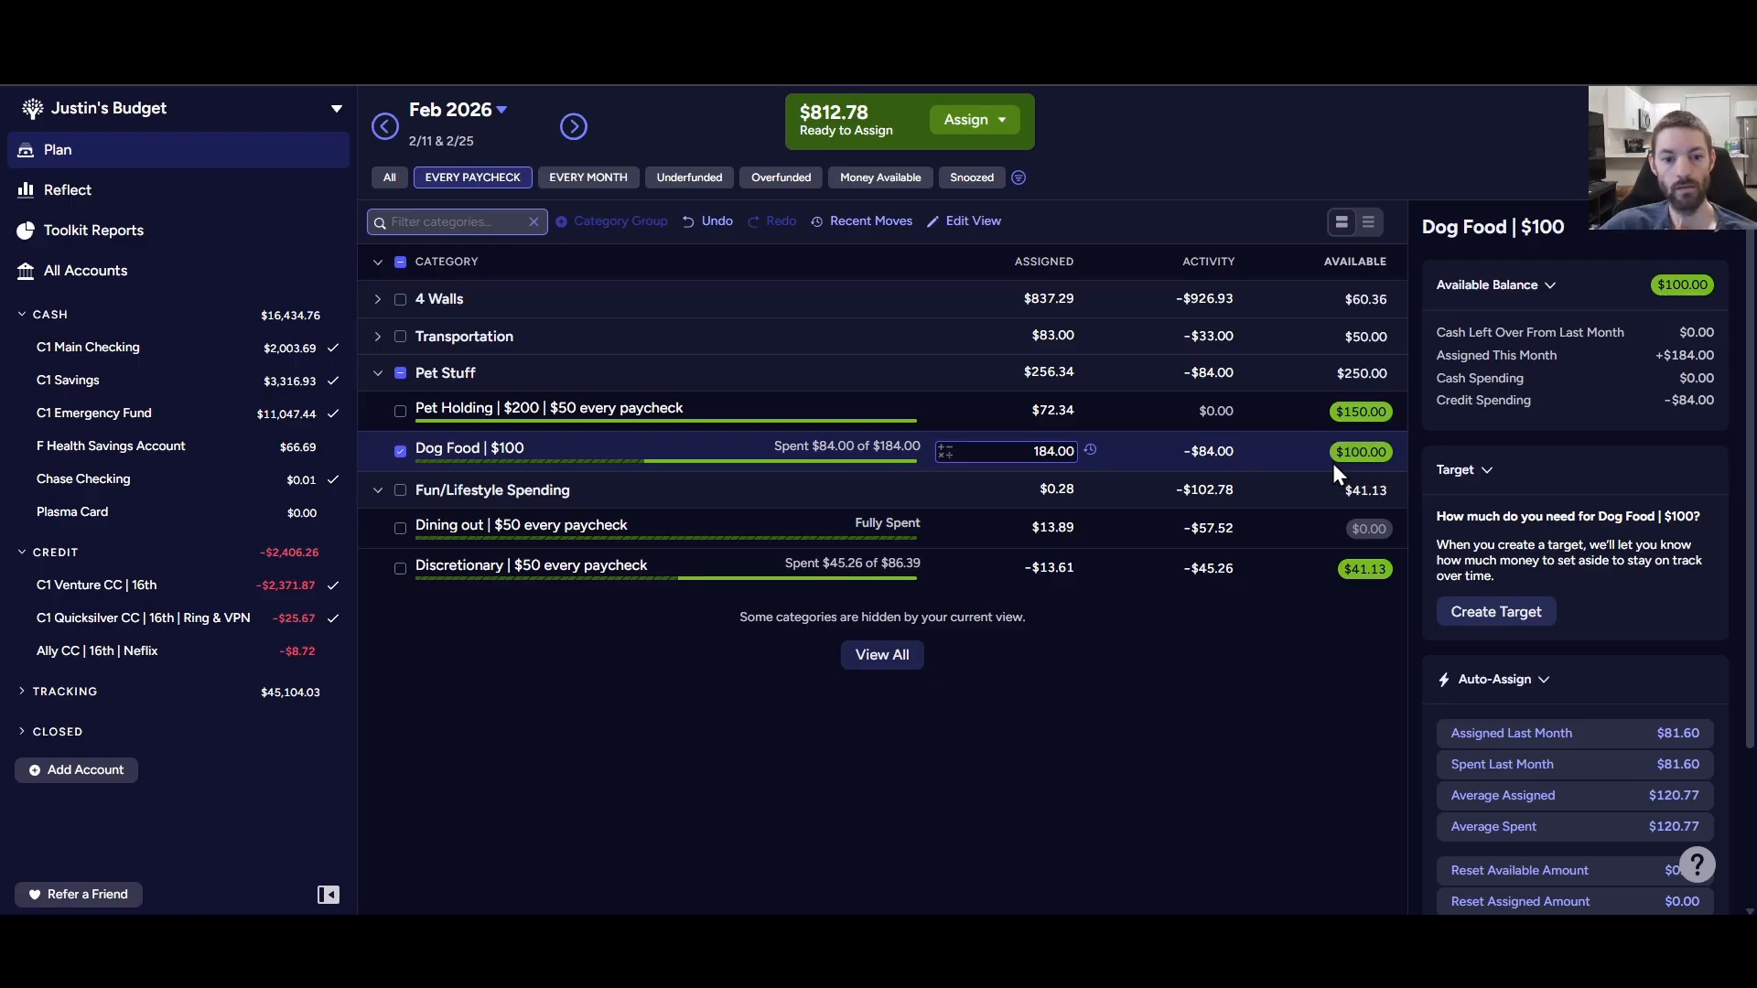
click(400, 452)
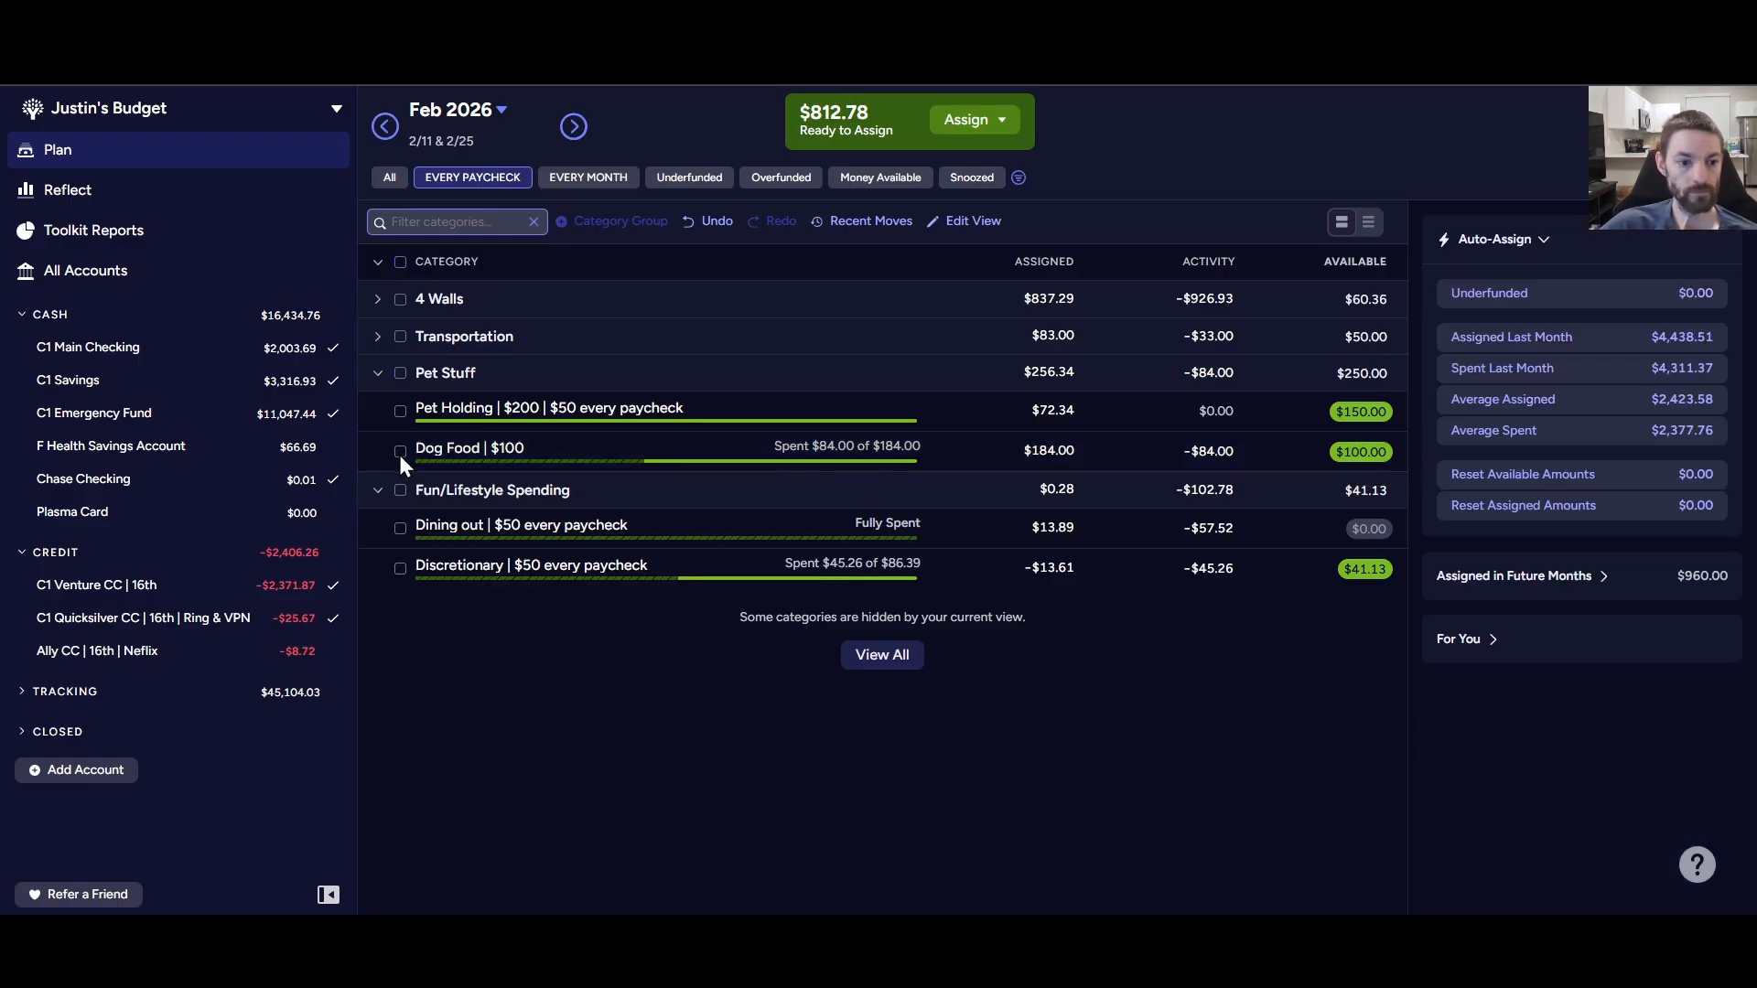
click(376, 375)
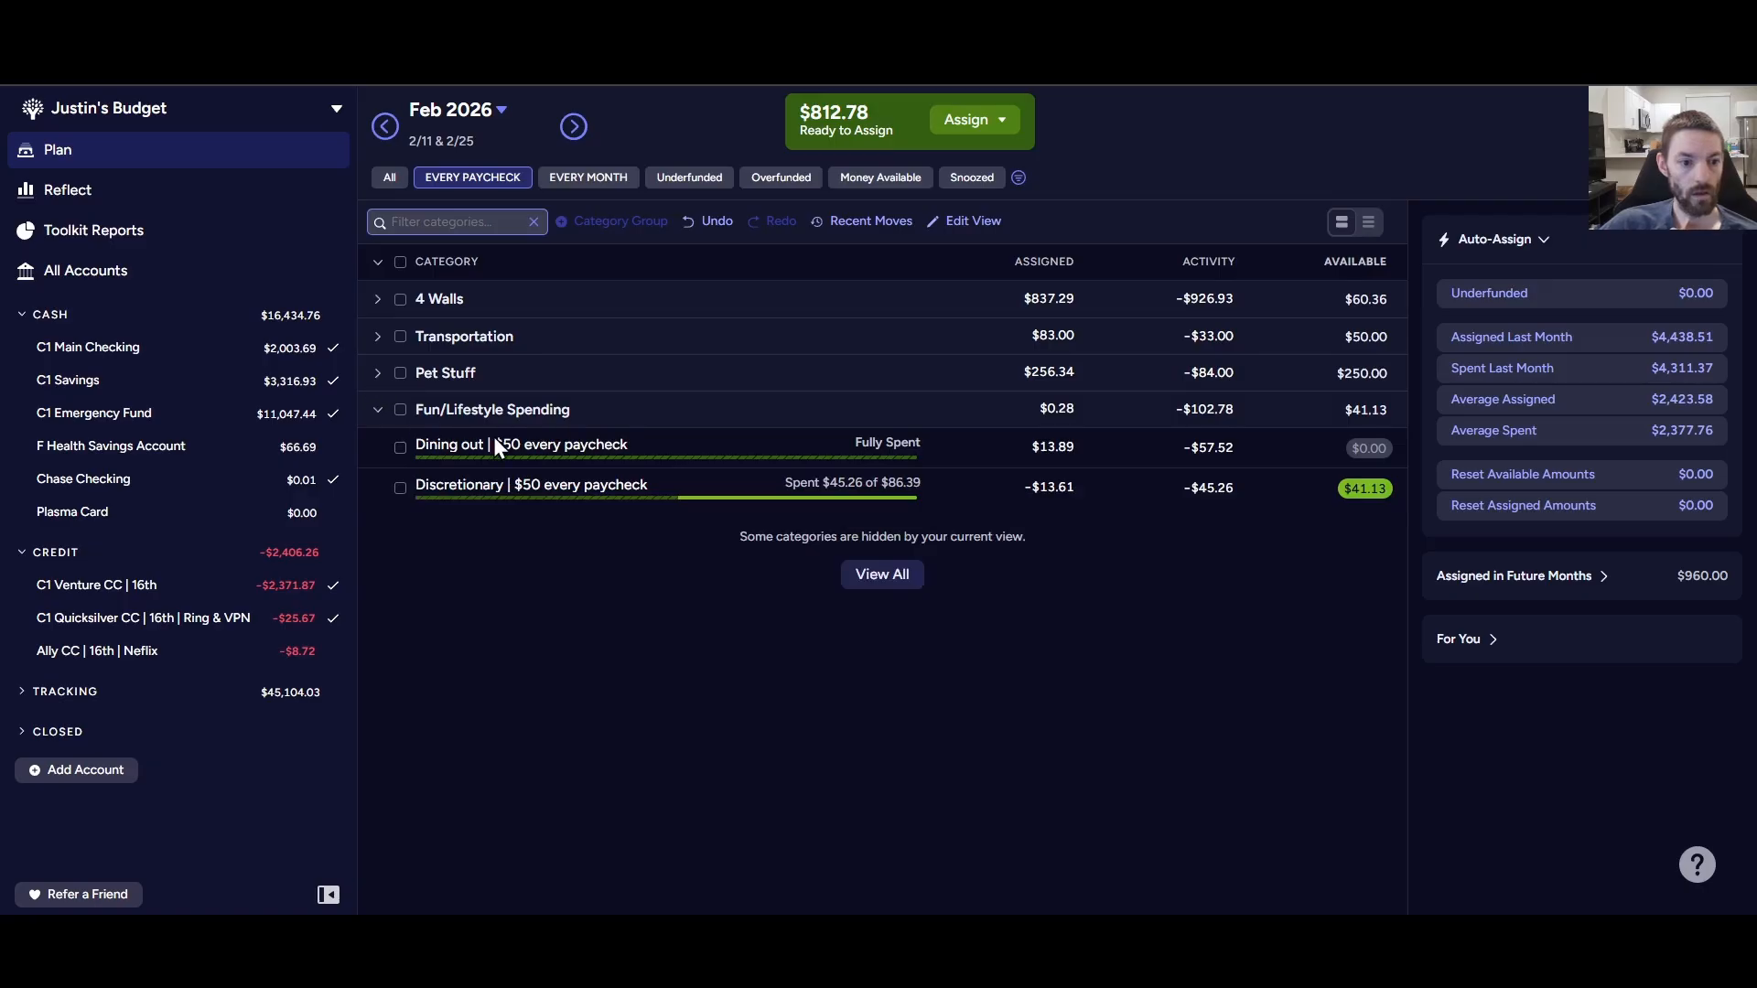
- Add $50 to the Dining out category's assigned amount in Fun/Lifestyle Spending
click(1040, 448)
click(1061, 449)
key(Right)
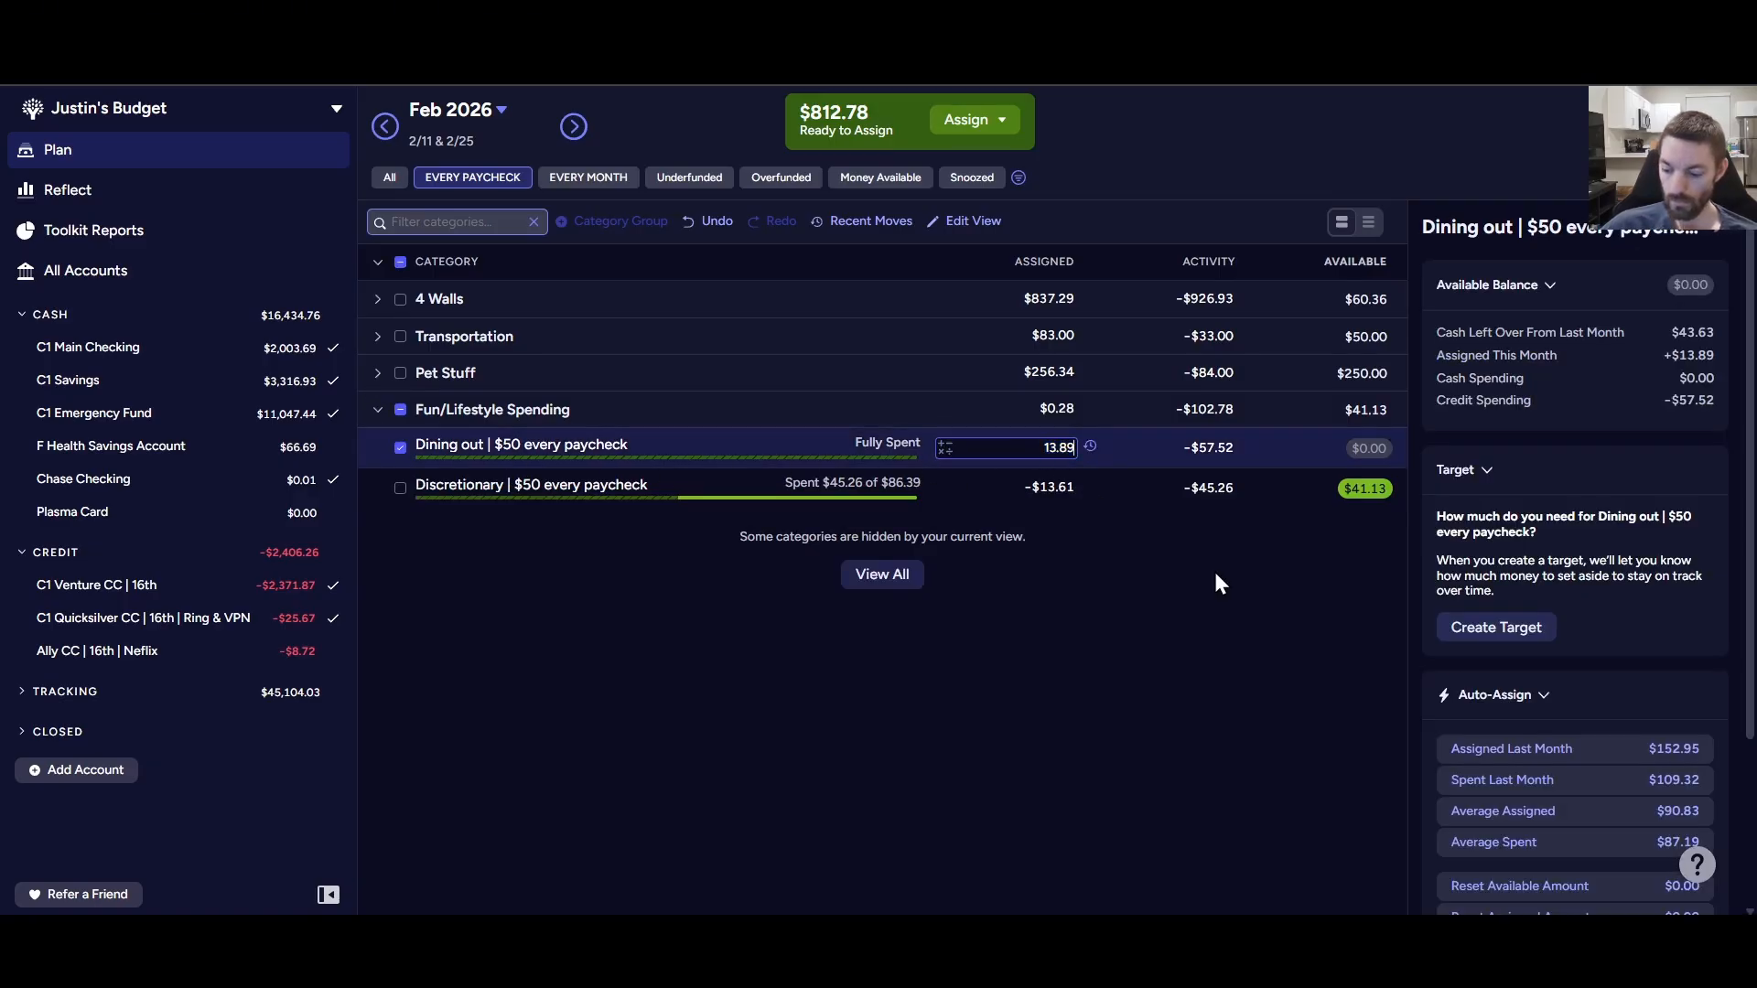
text(+50)
key(Return)
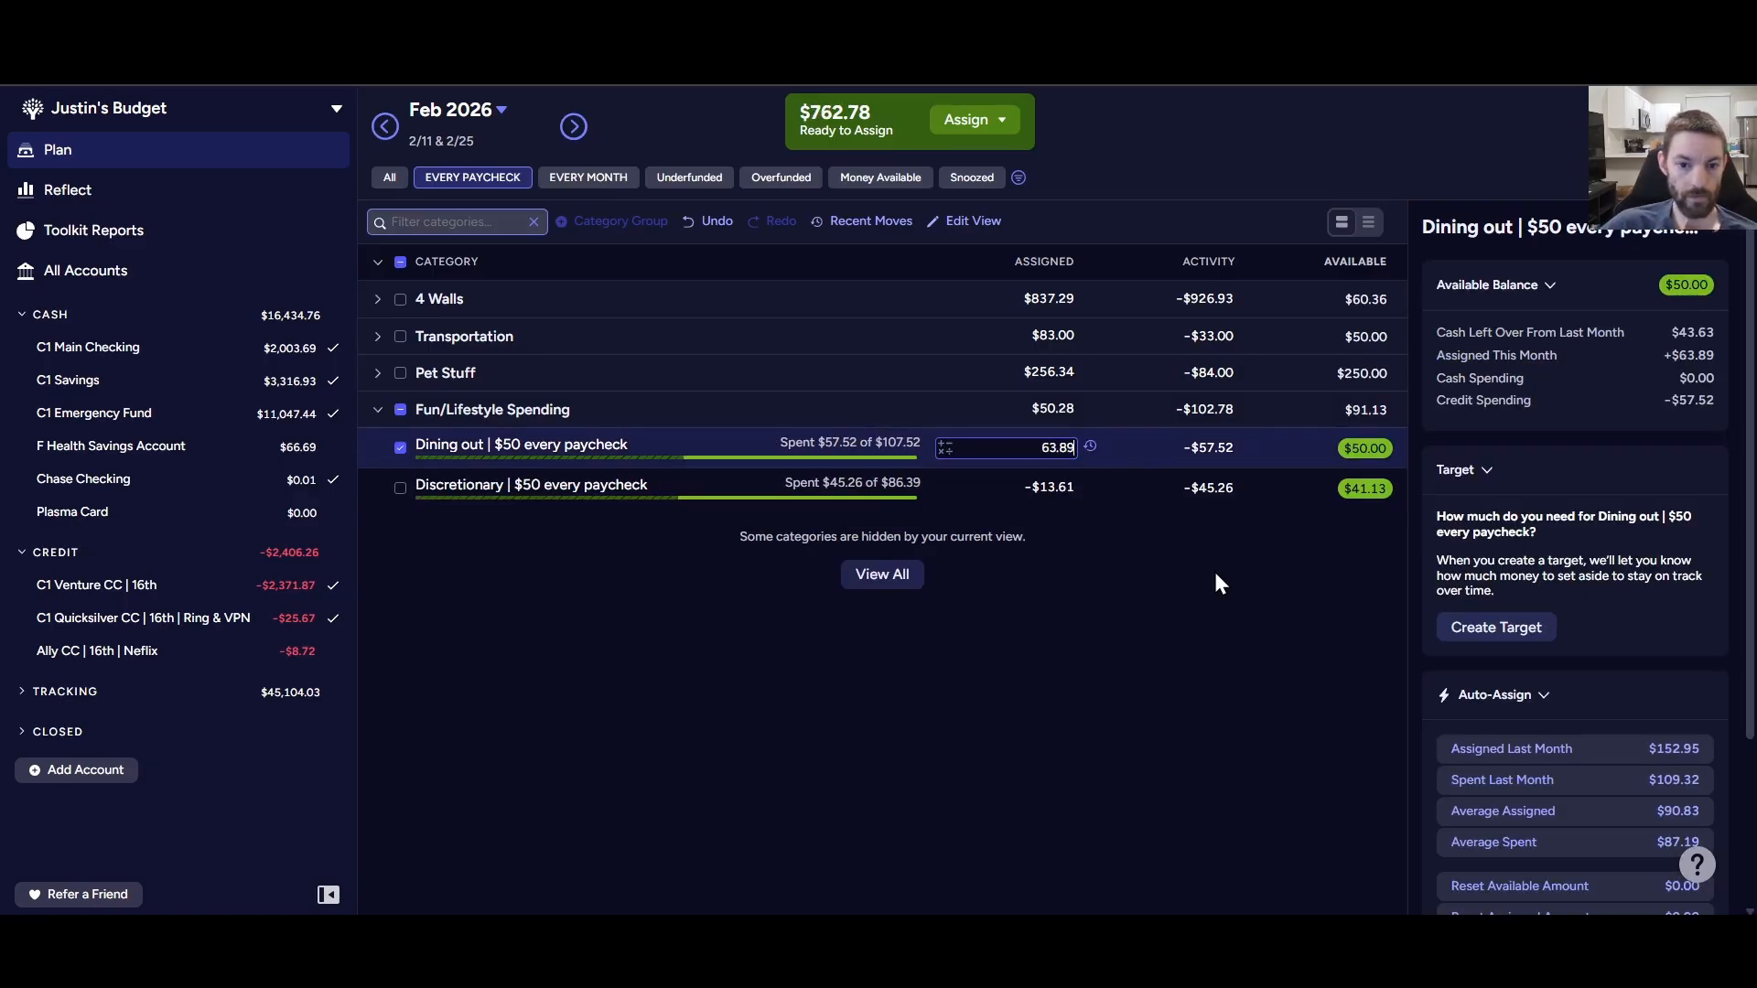
- Add $50 to the Discretionary category's assigned amount and collapse the Fun/Lifestyle Spending group
click(1041, 496)
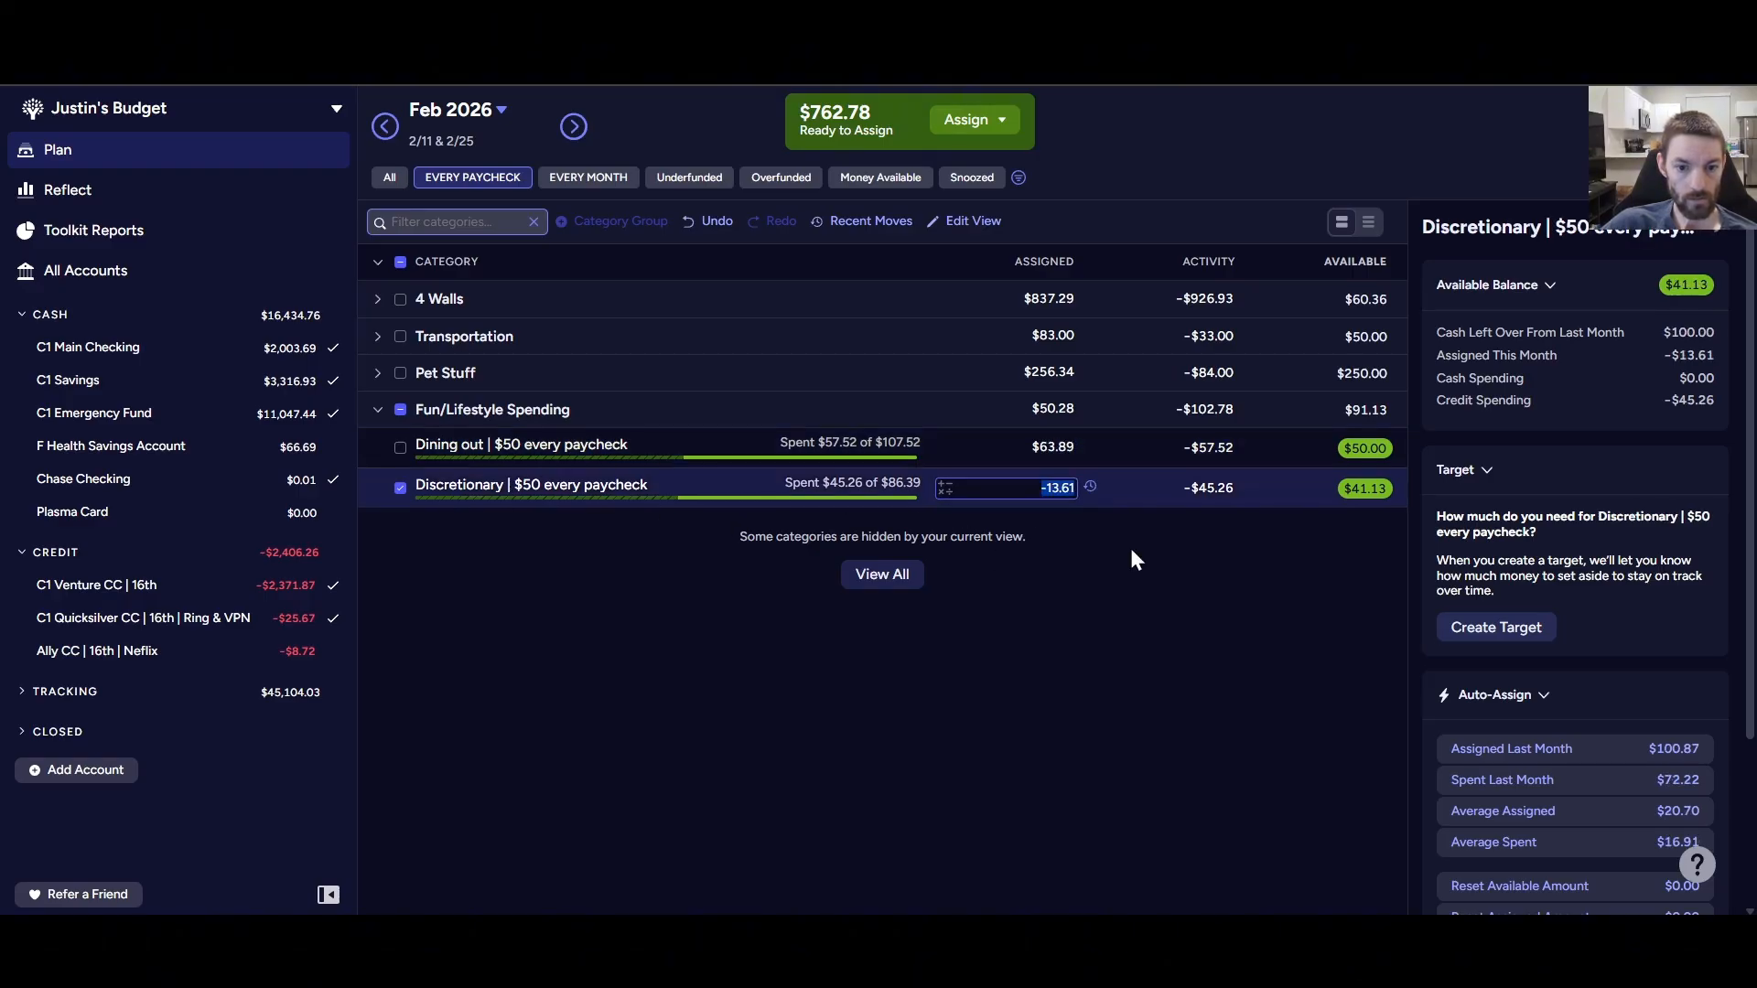
key(Right)
text(+50)
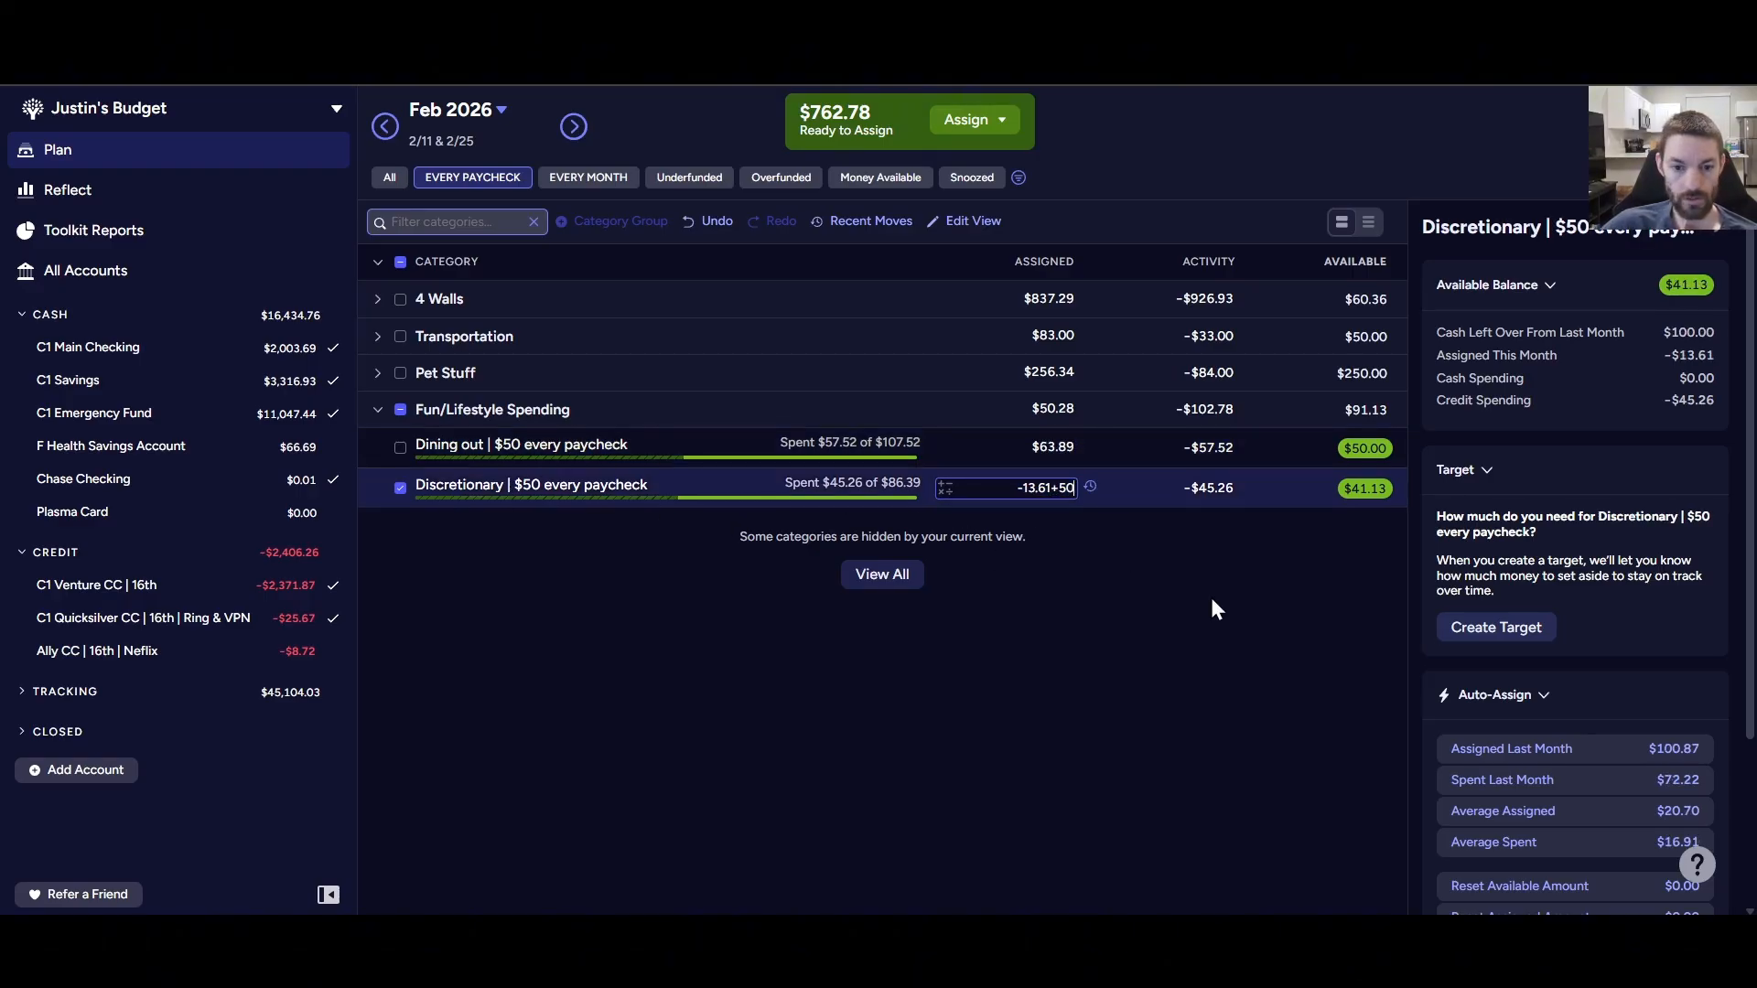
key(Return)
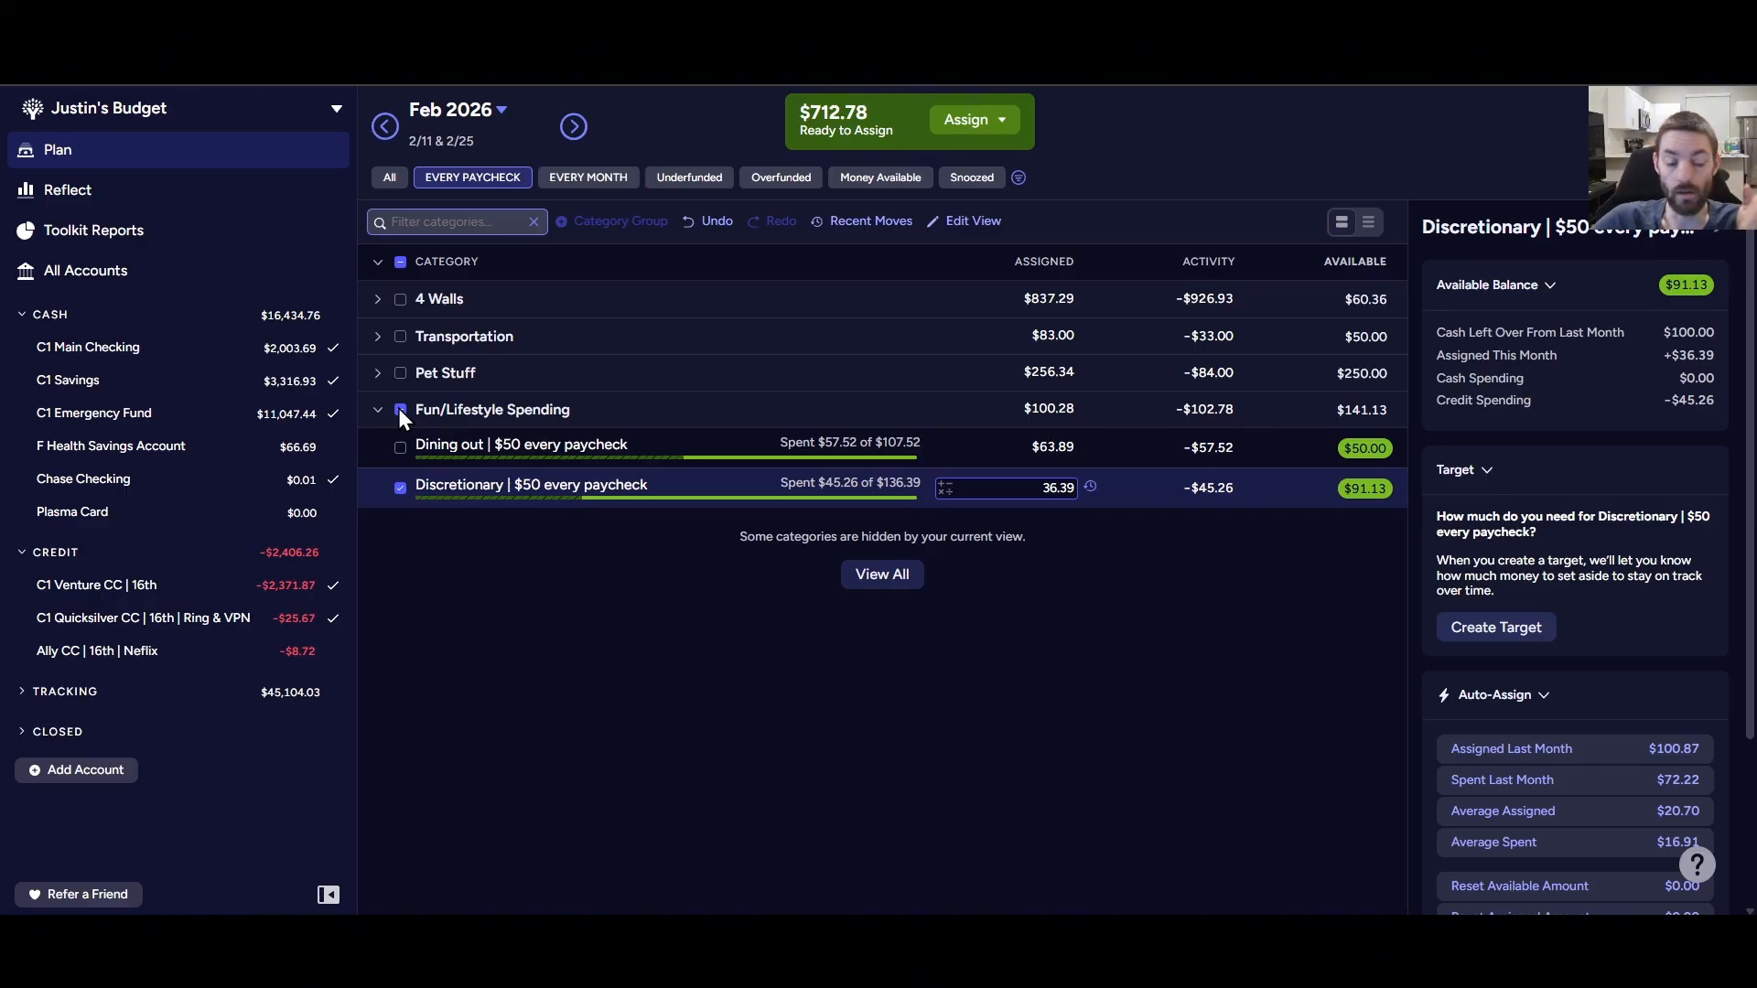
click(400, 410)
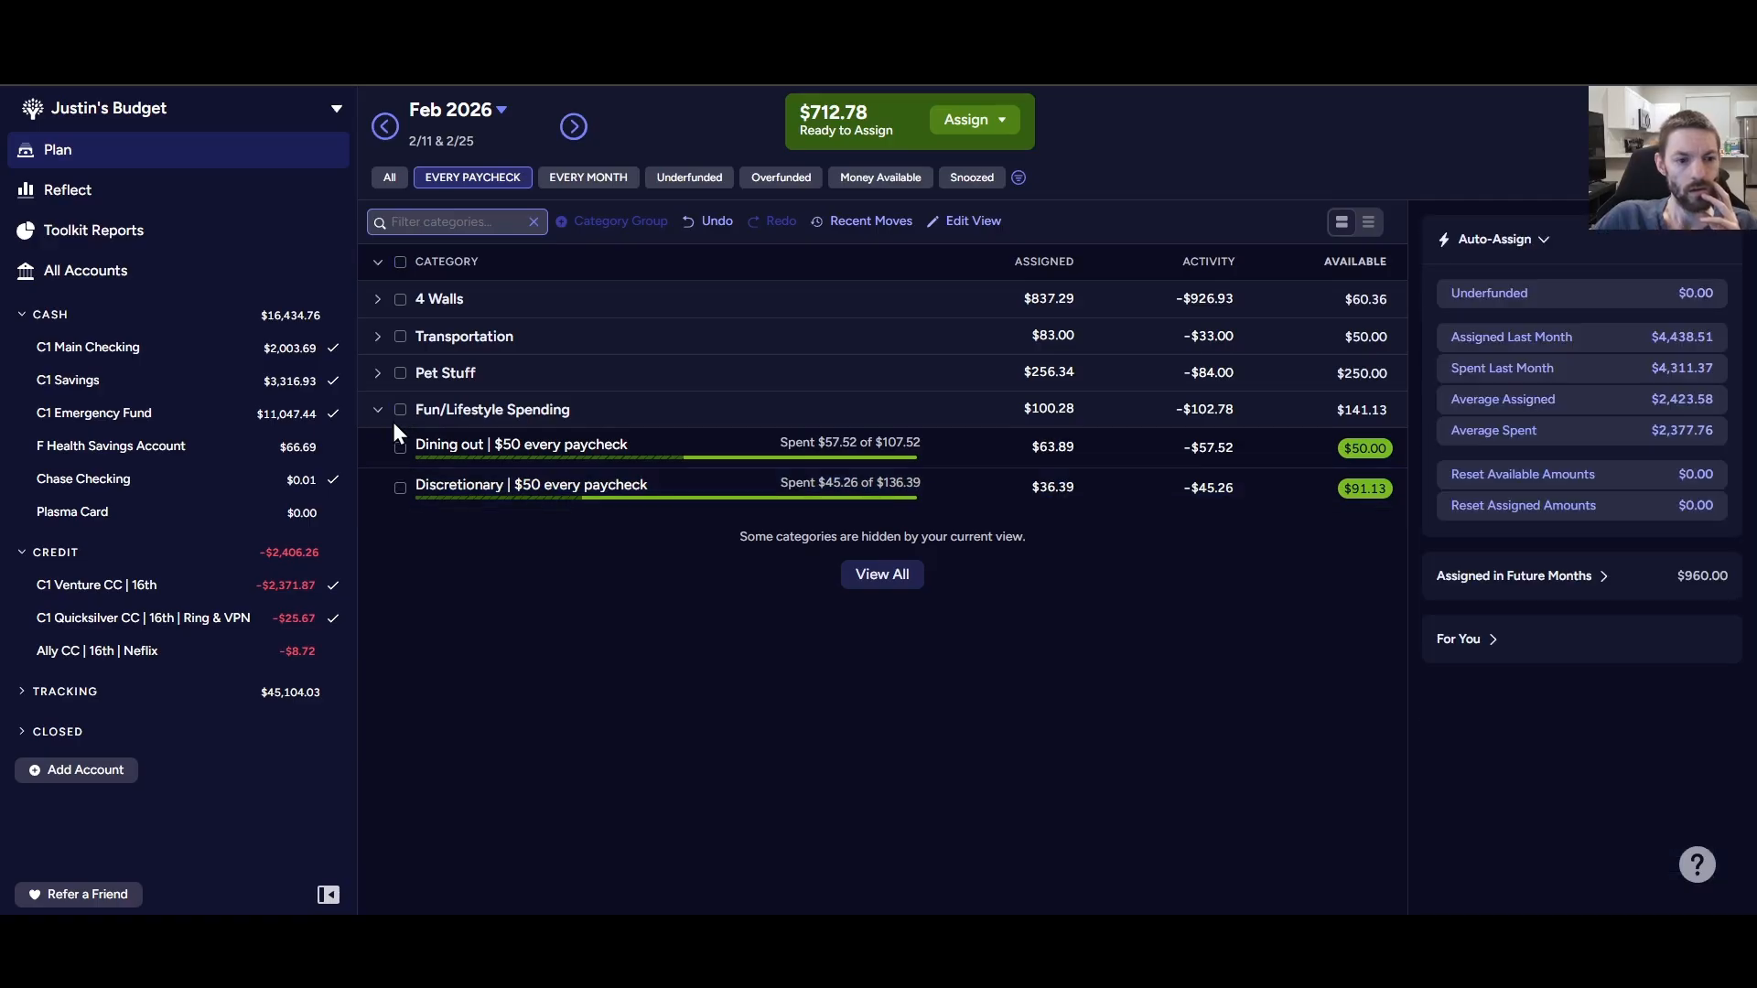
click(377, 412)
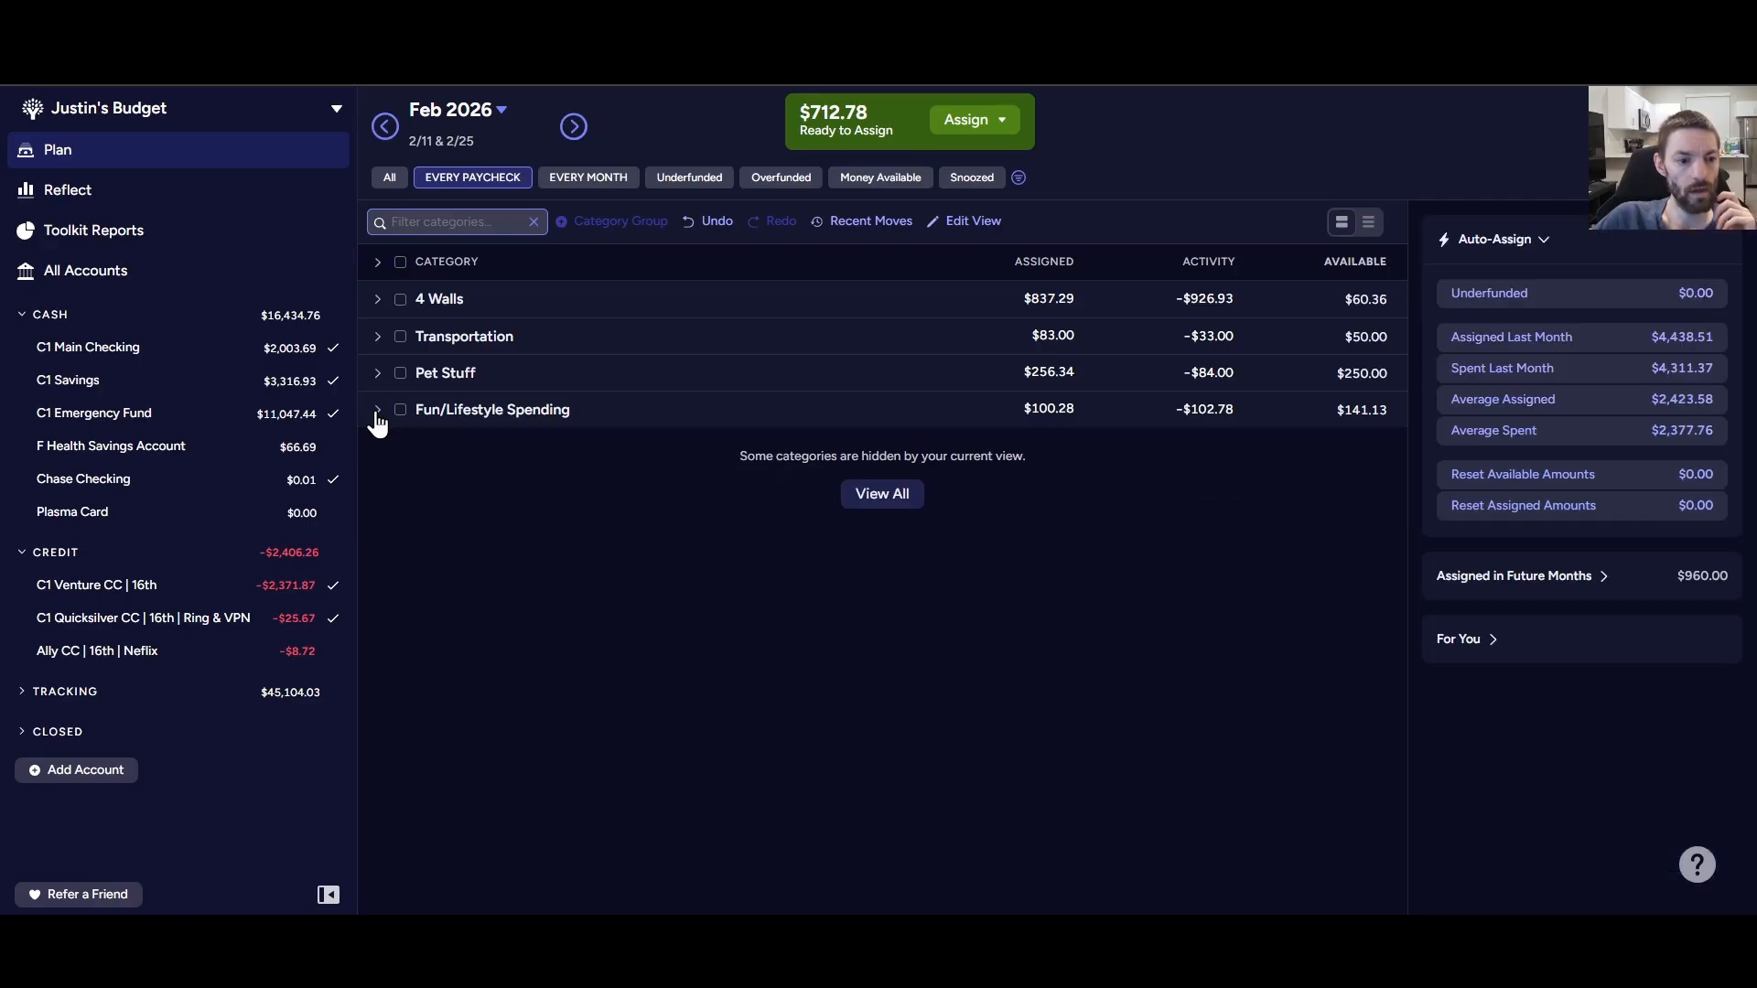
- Switch the plan to the EVERY MONTH view for March 2026 with all category groups expanded
click(460, 183)
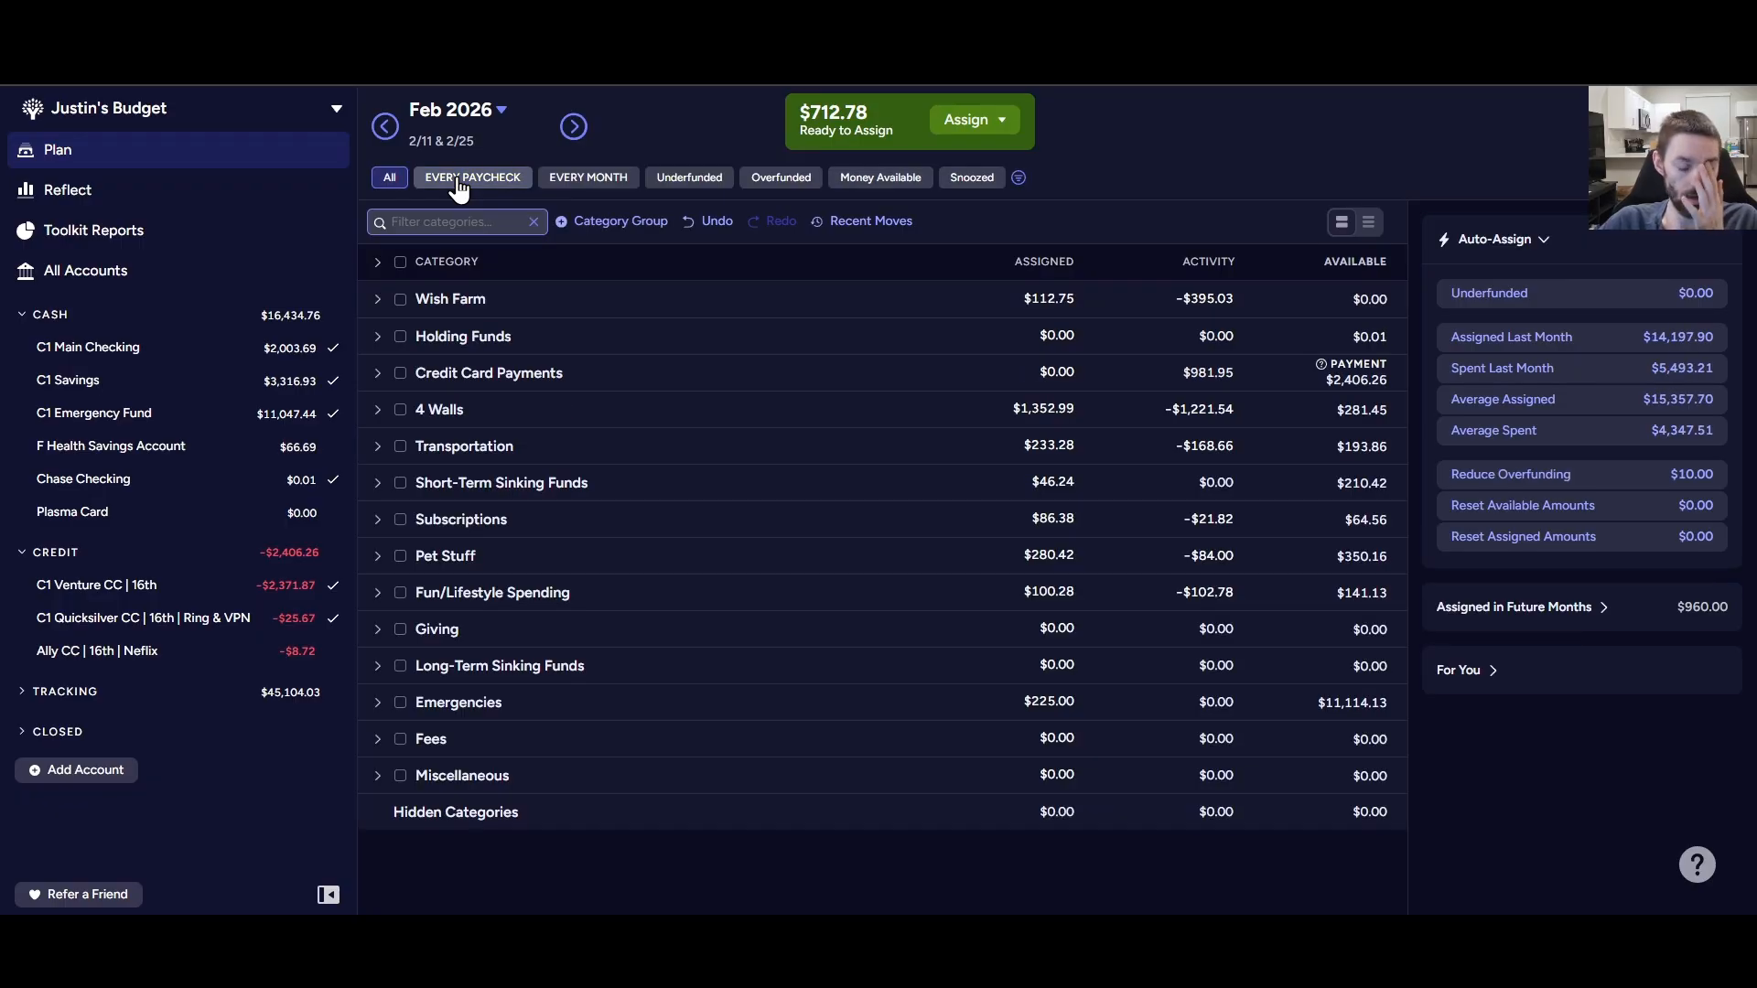
click(590, 182)
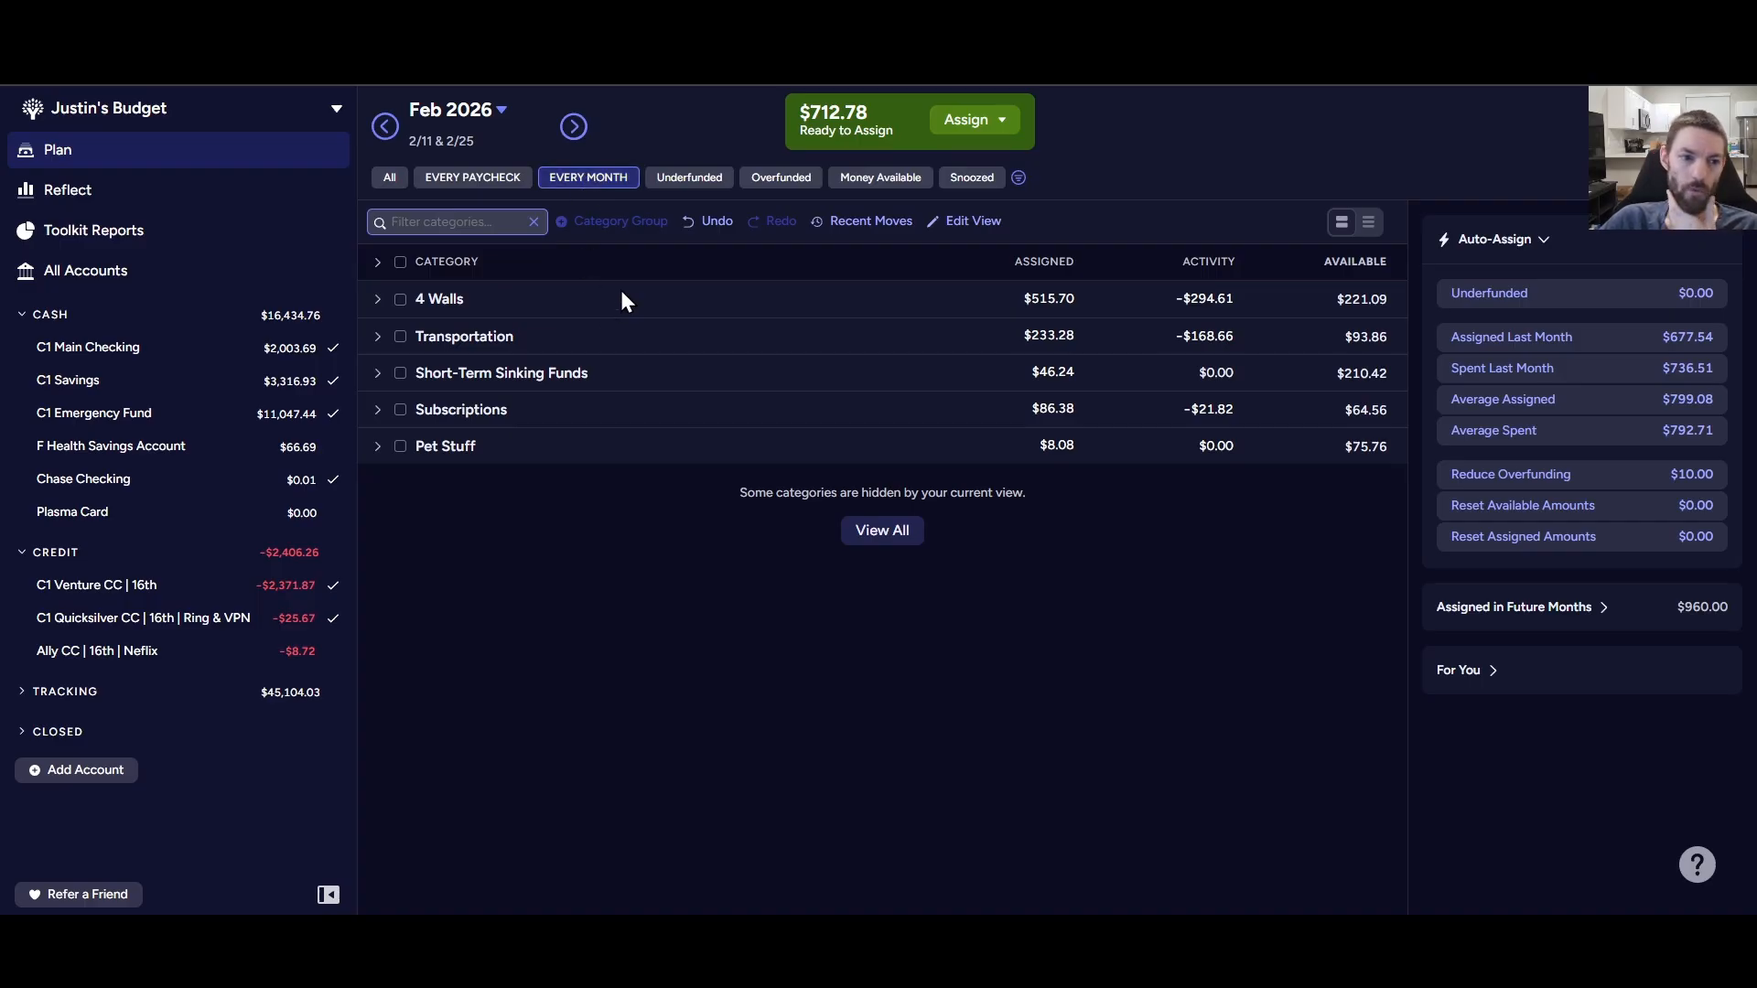
click(573, 128)
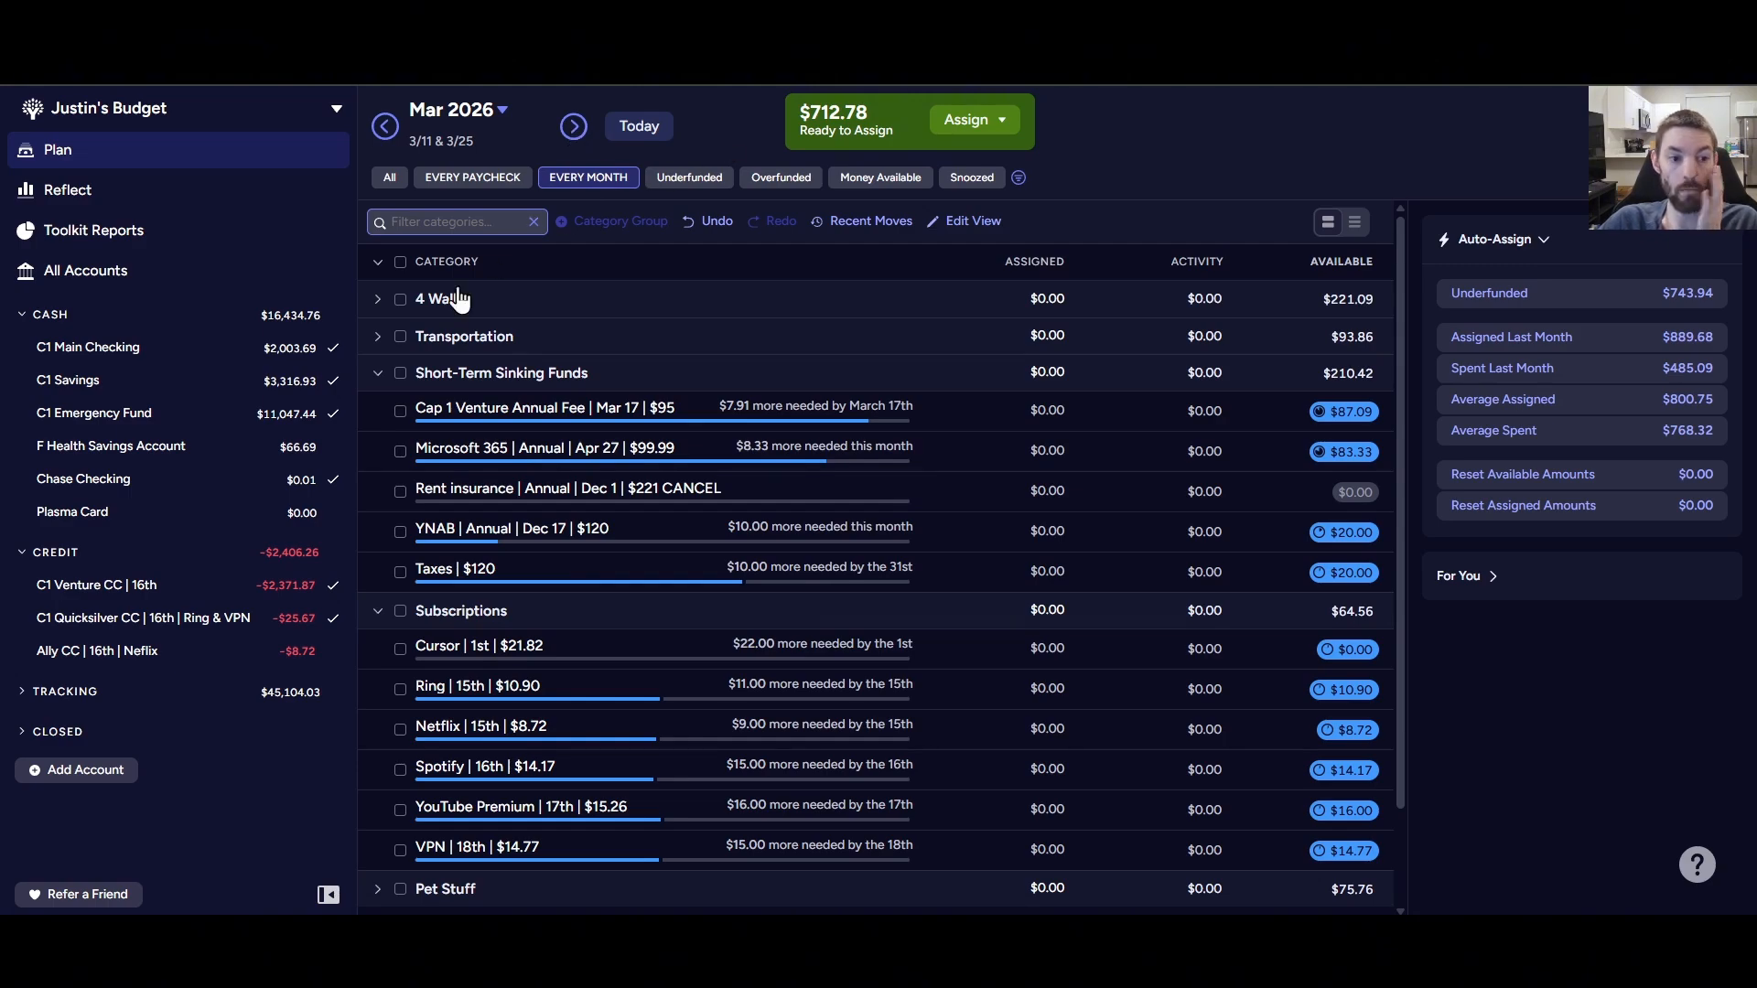
click(377, 263)
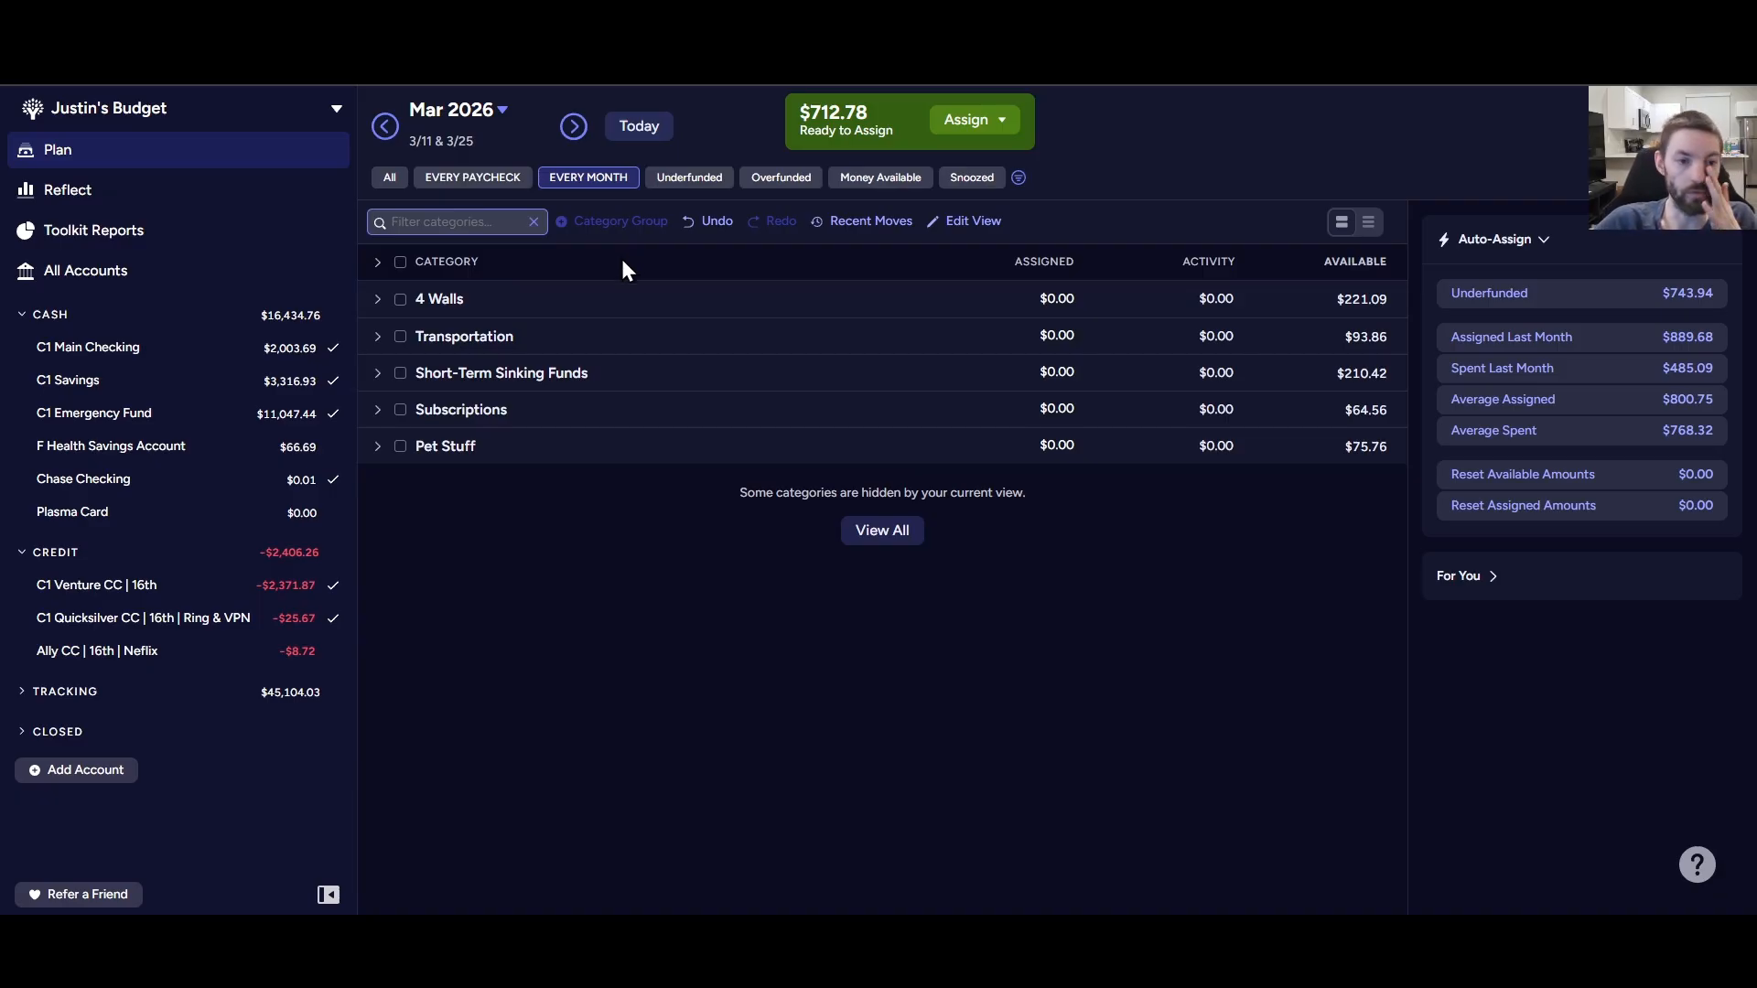
click(377, 263)
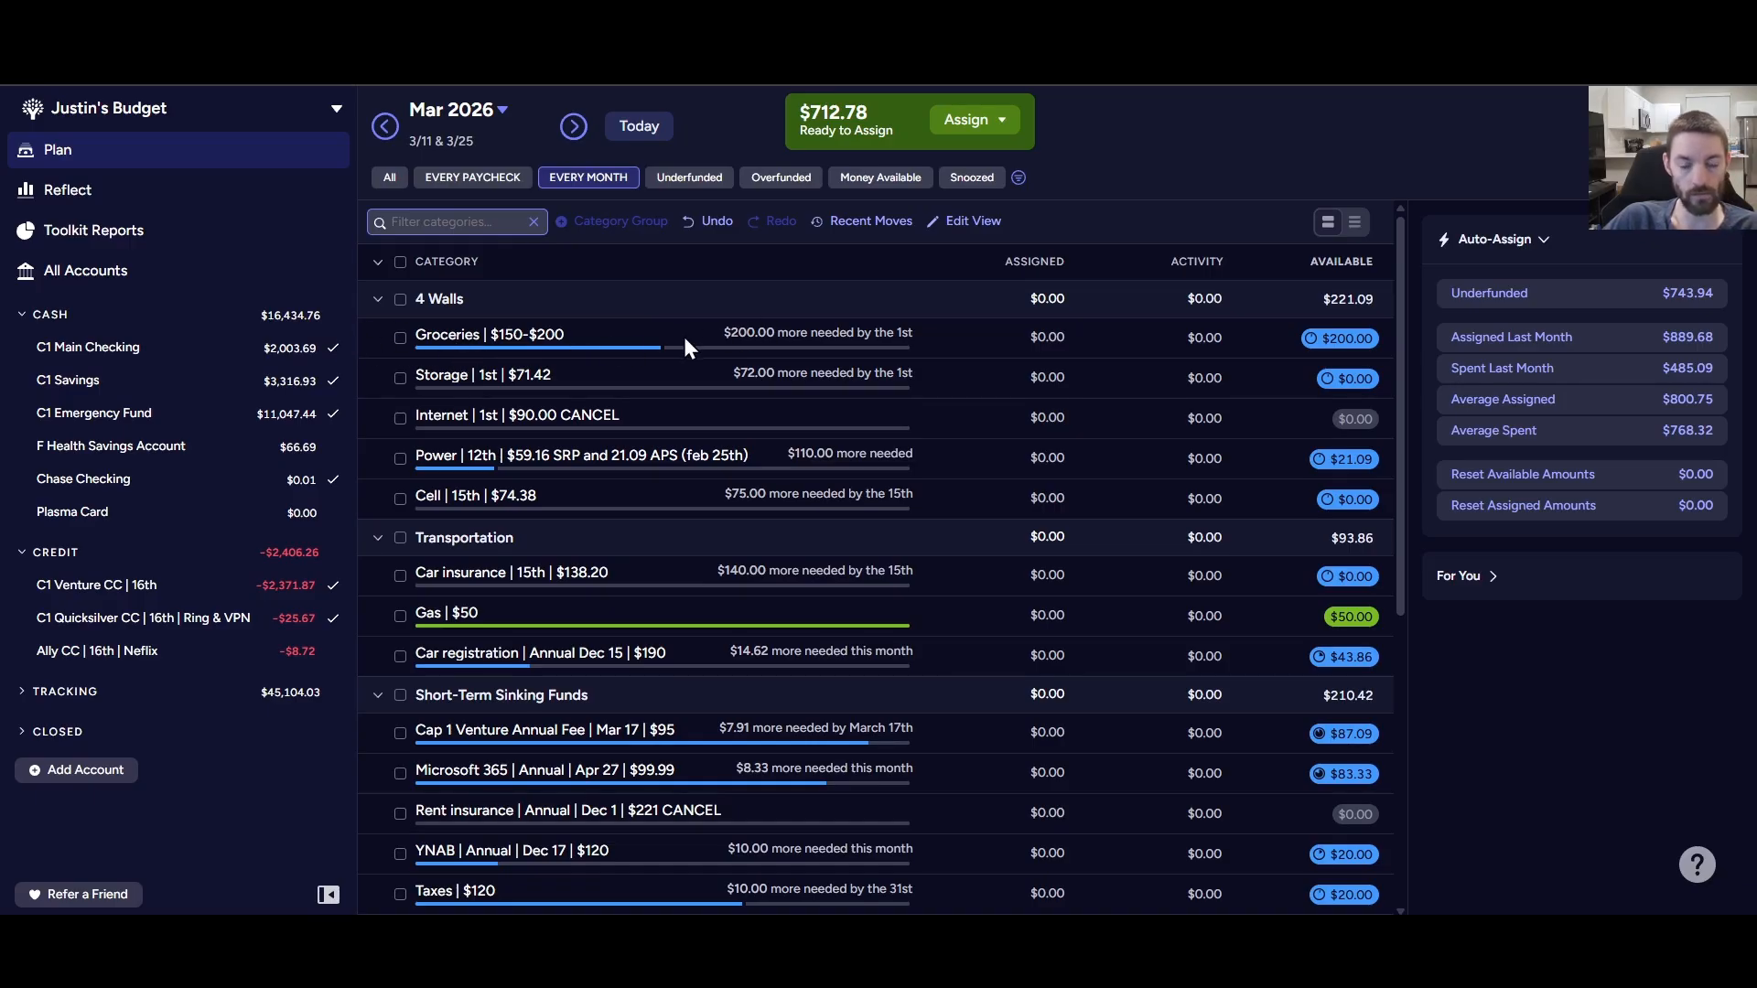
- Assign $72 to the Storage category in 4 Walls for March and deselect it
click(565, 378)
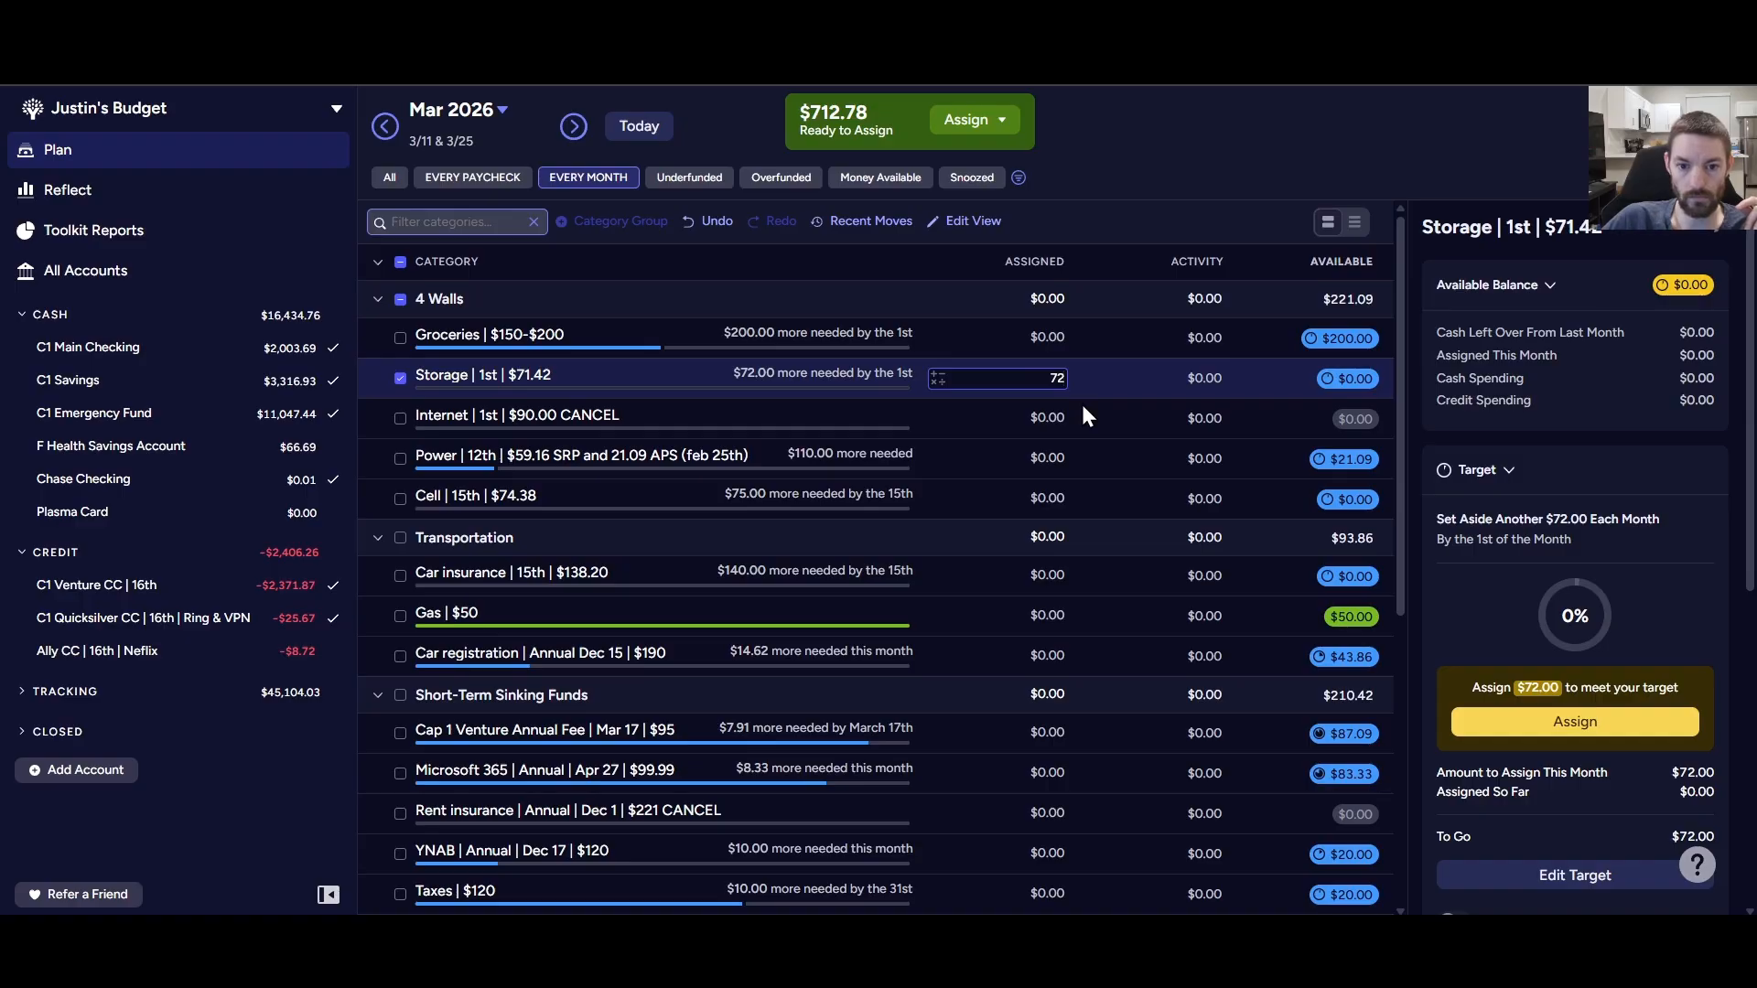
key(Return)
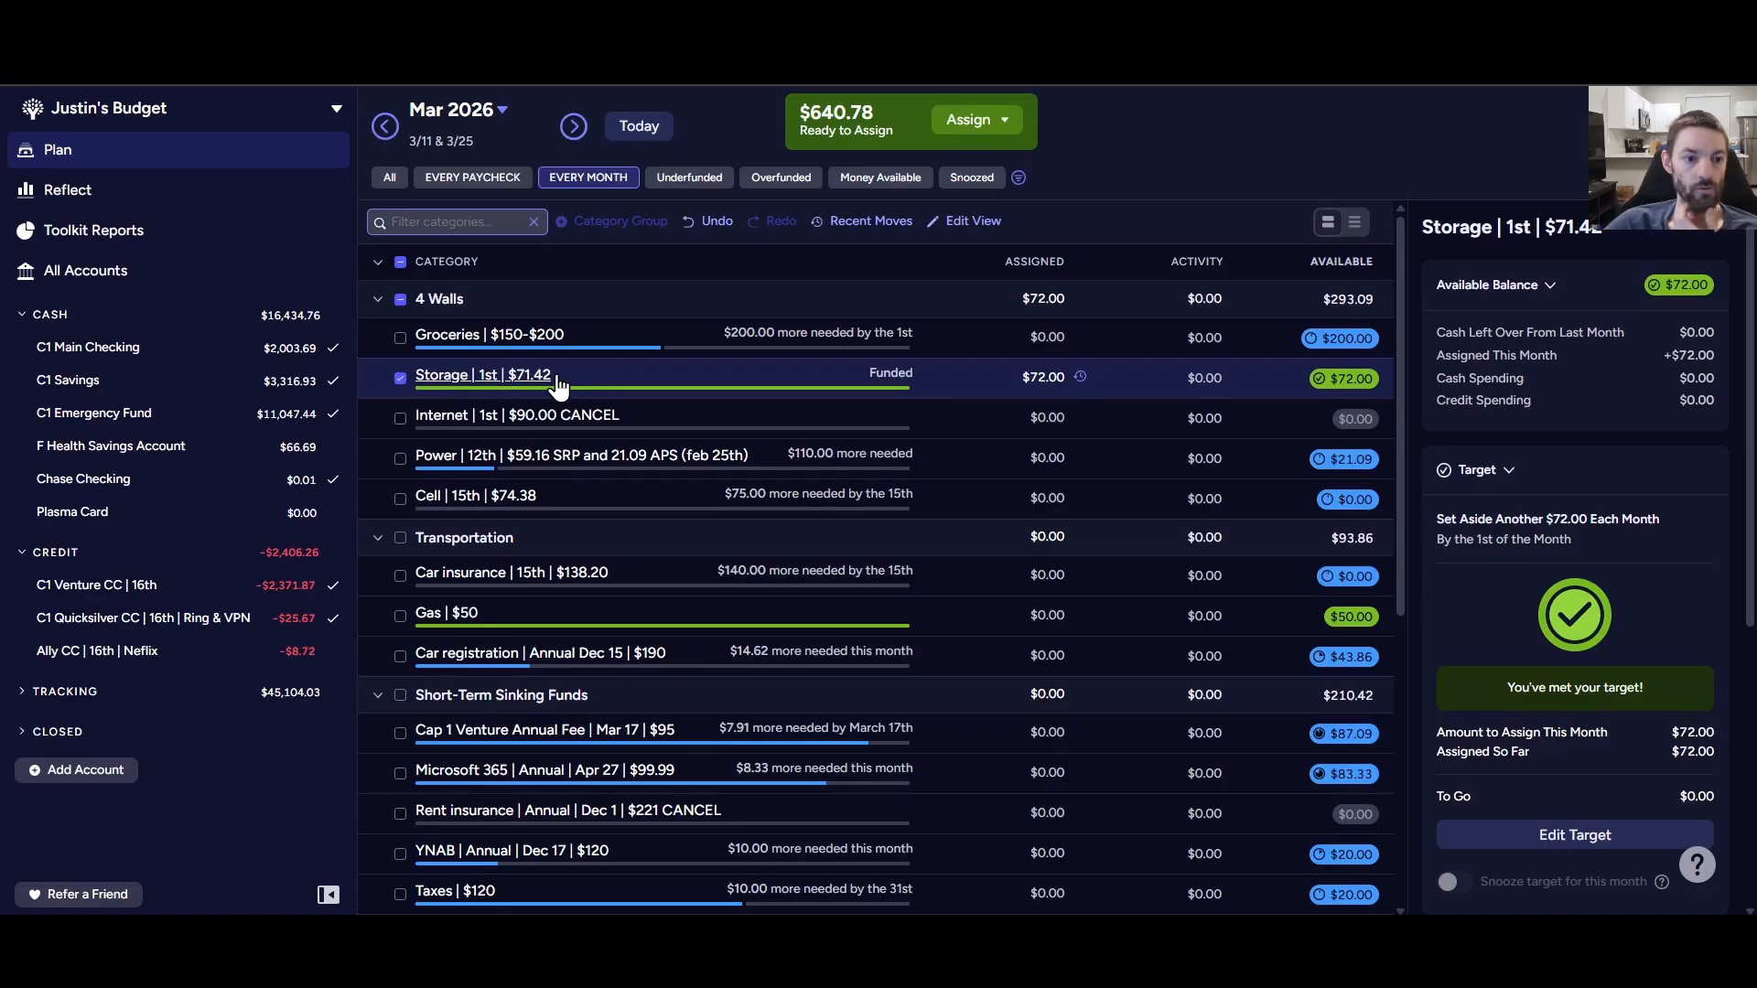
click(400, 377)
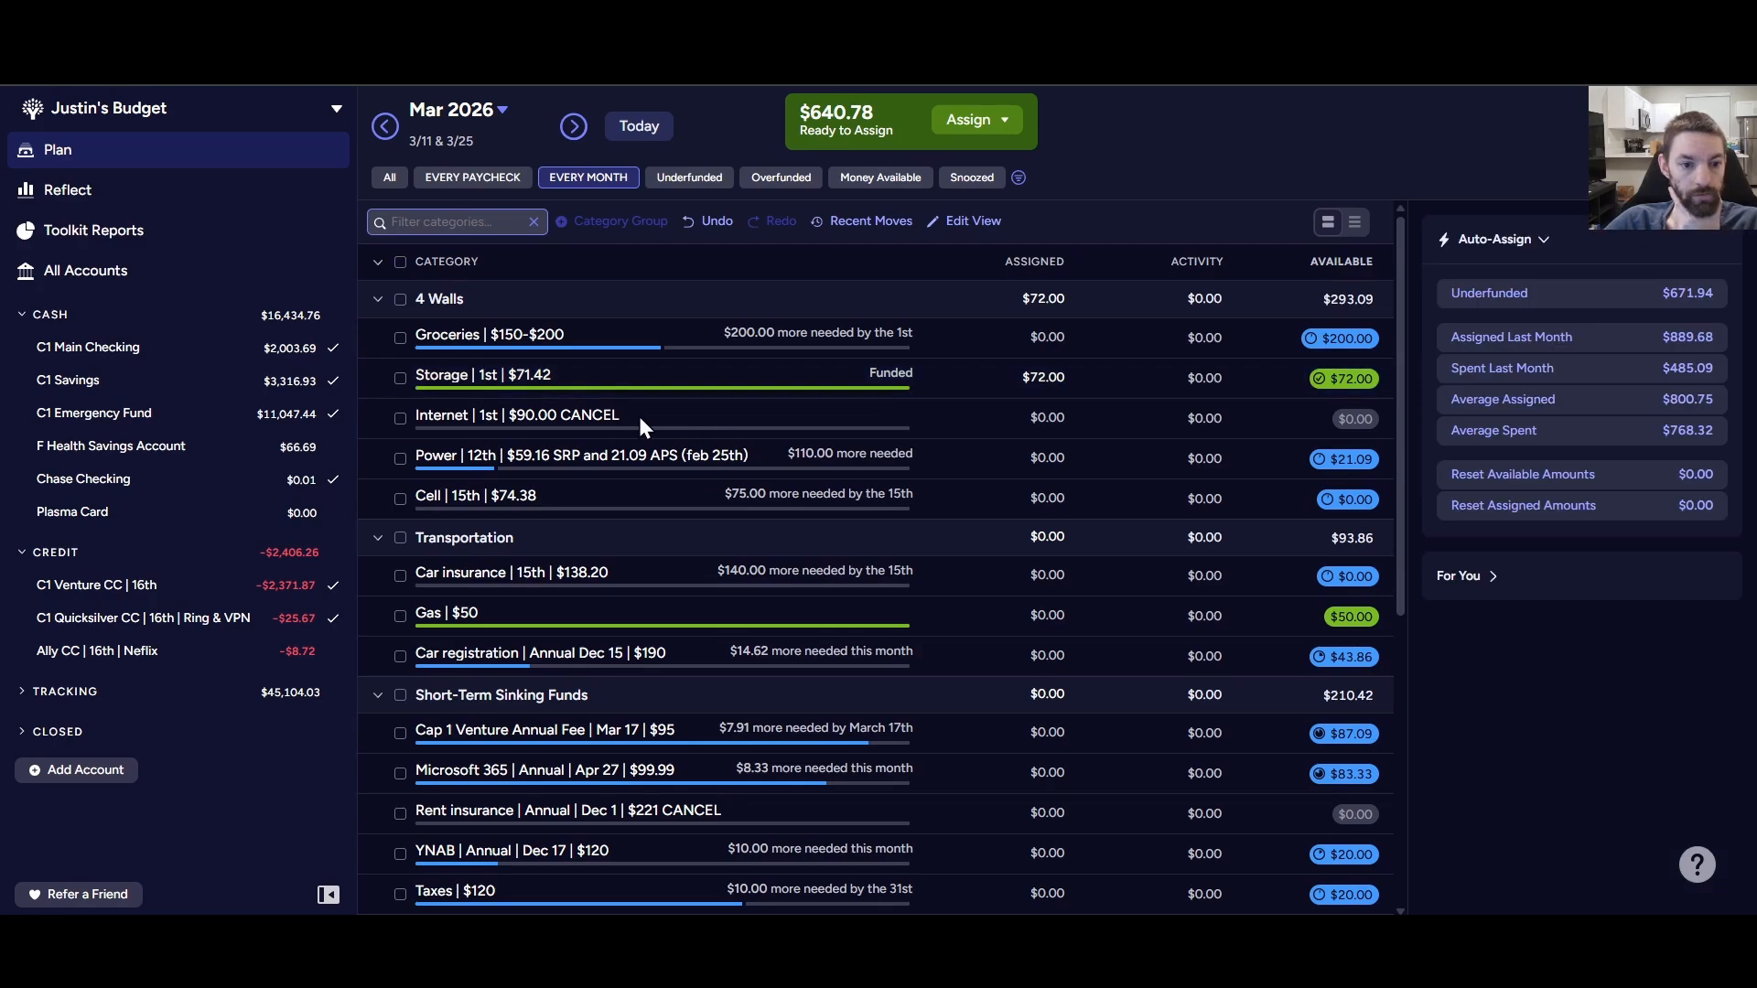
- Hide the cancelled Internet category in the 4 Walls group
click(639, 415)
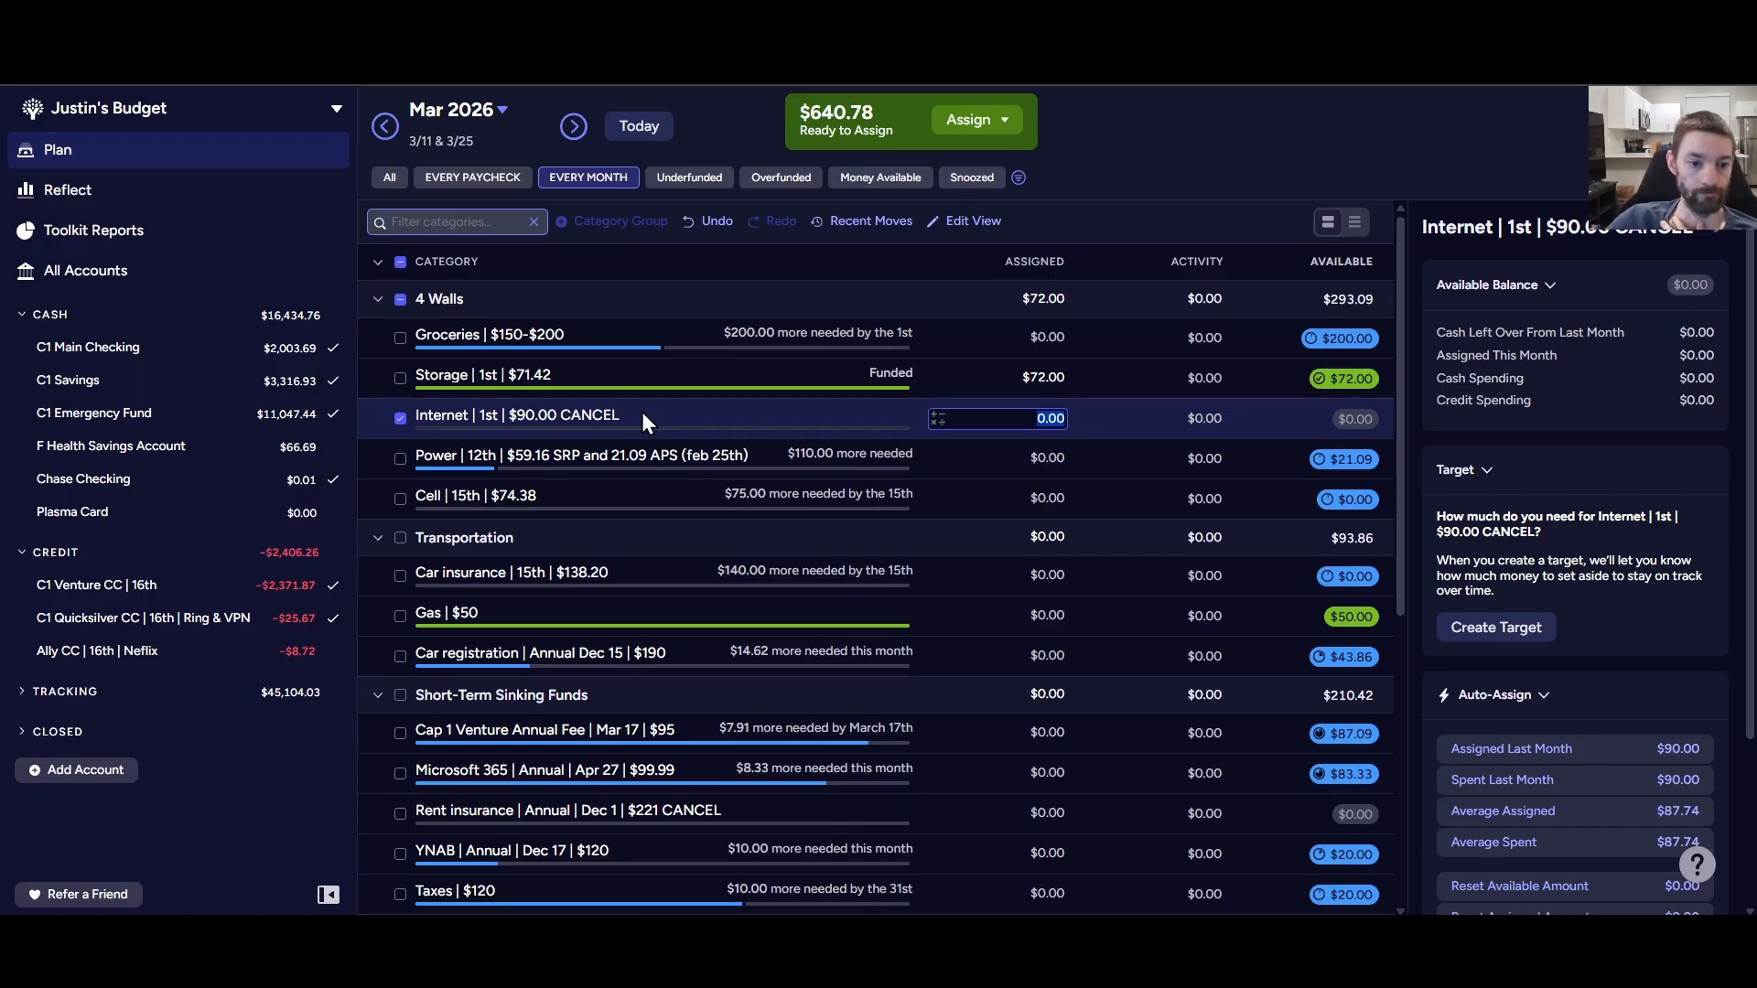
click(399, 419)
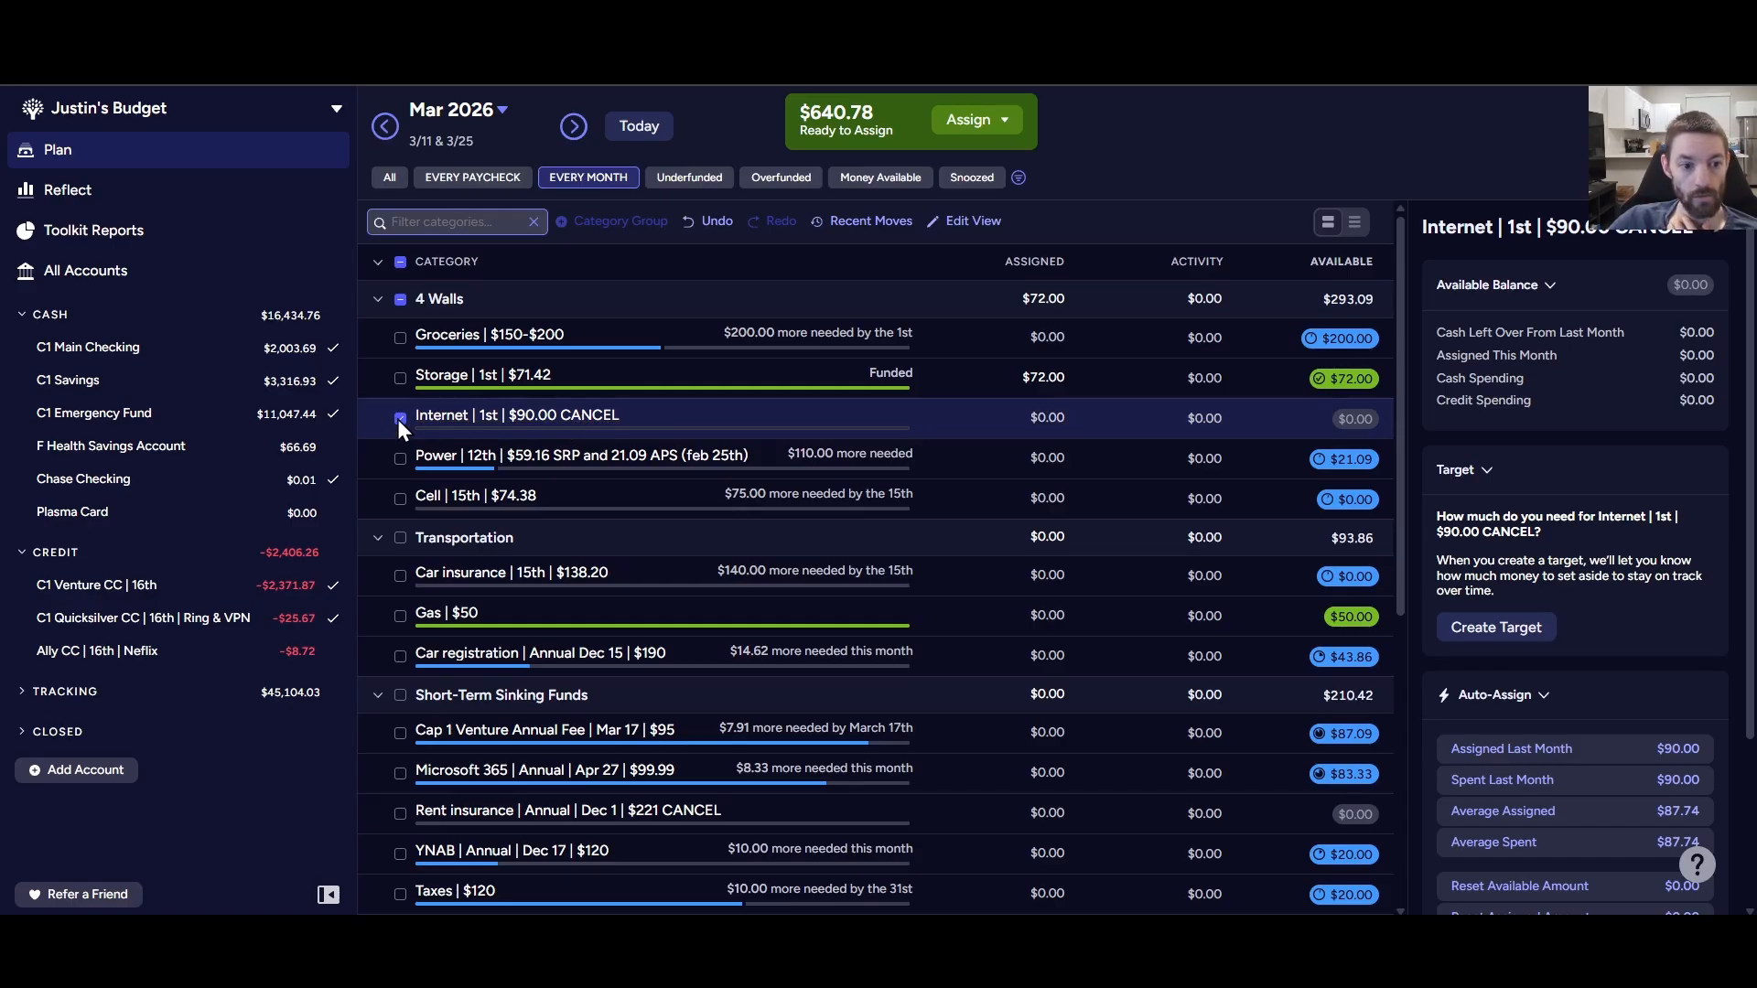
click(642, 416)
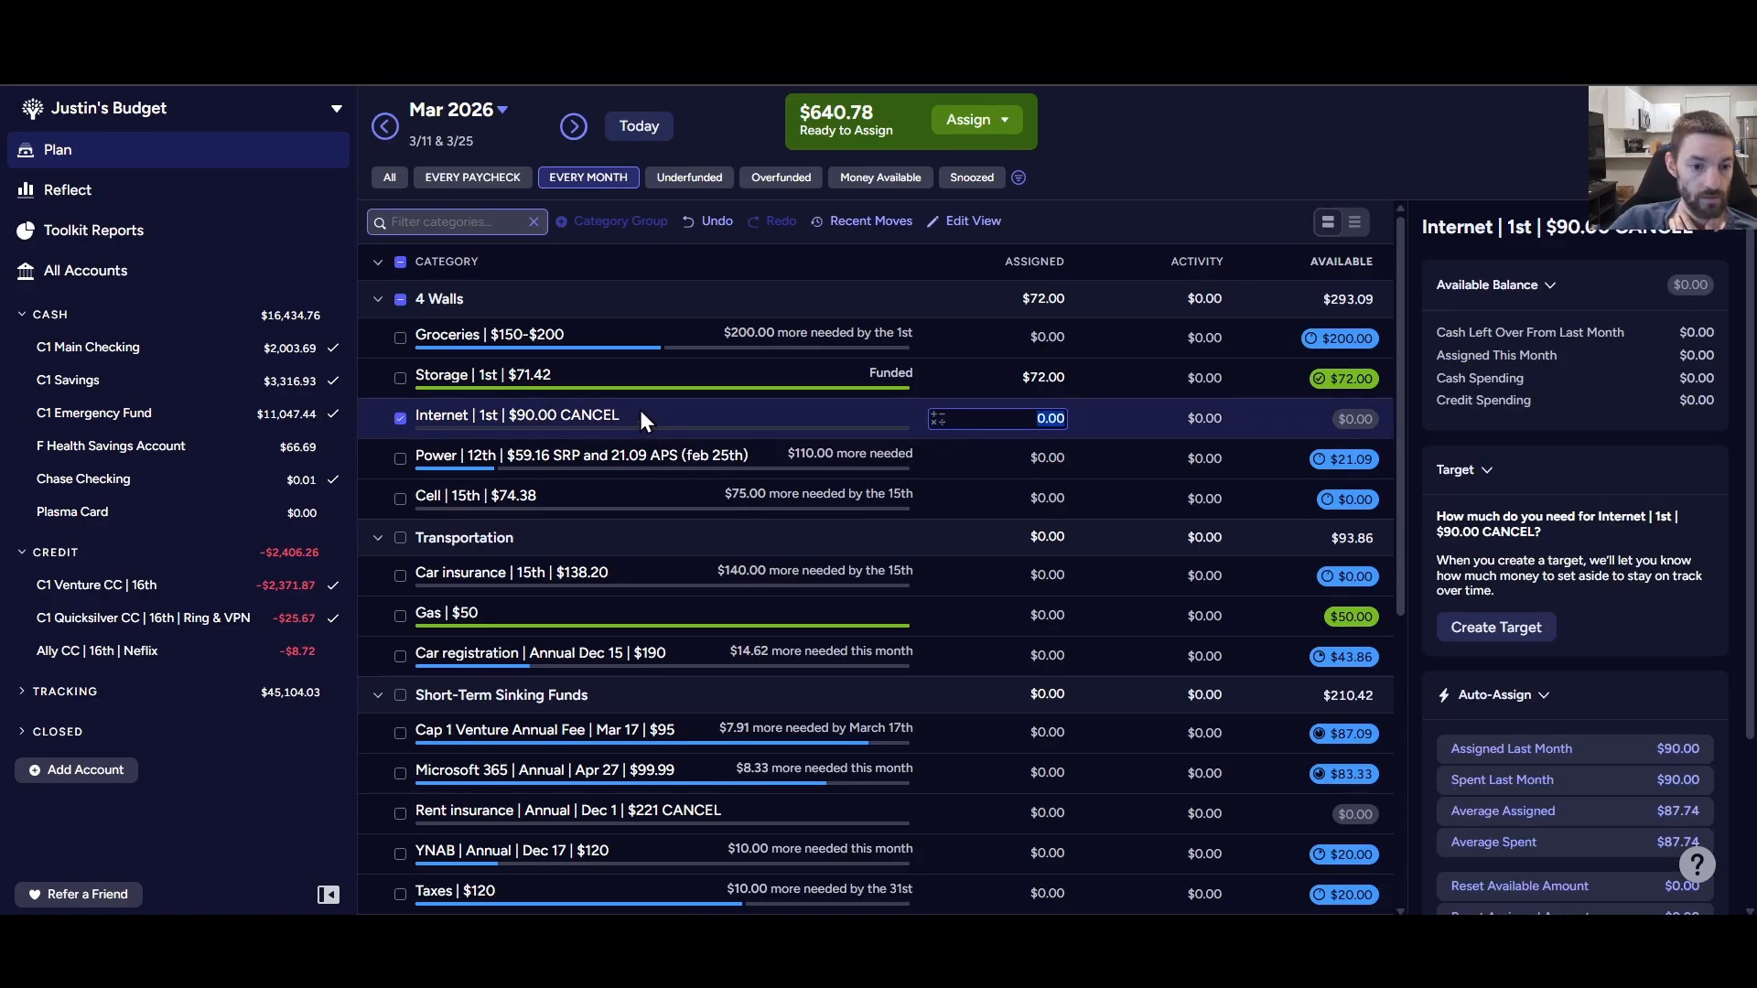
click(637, 416)
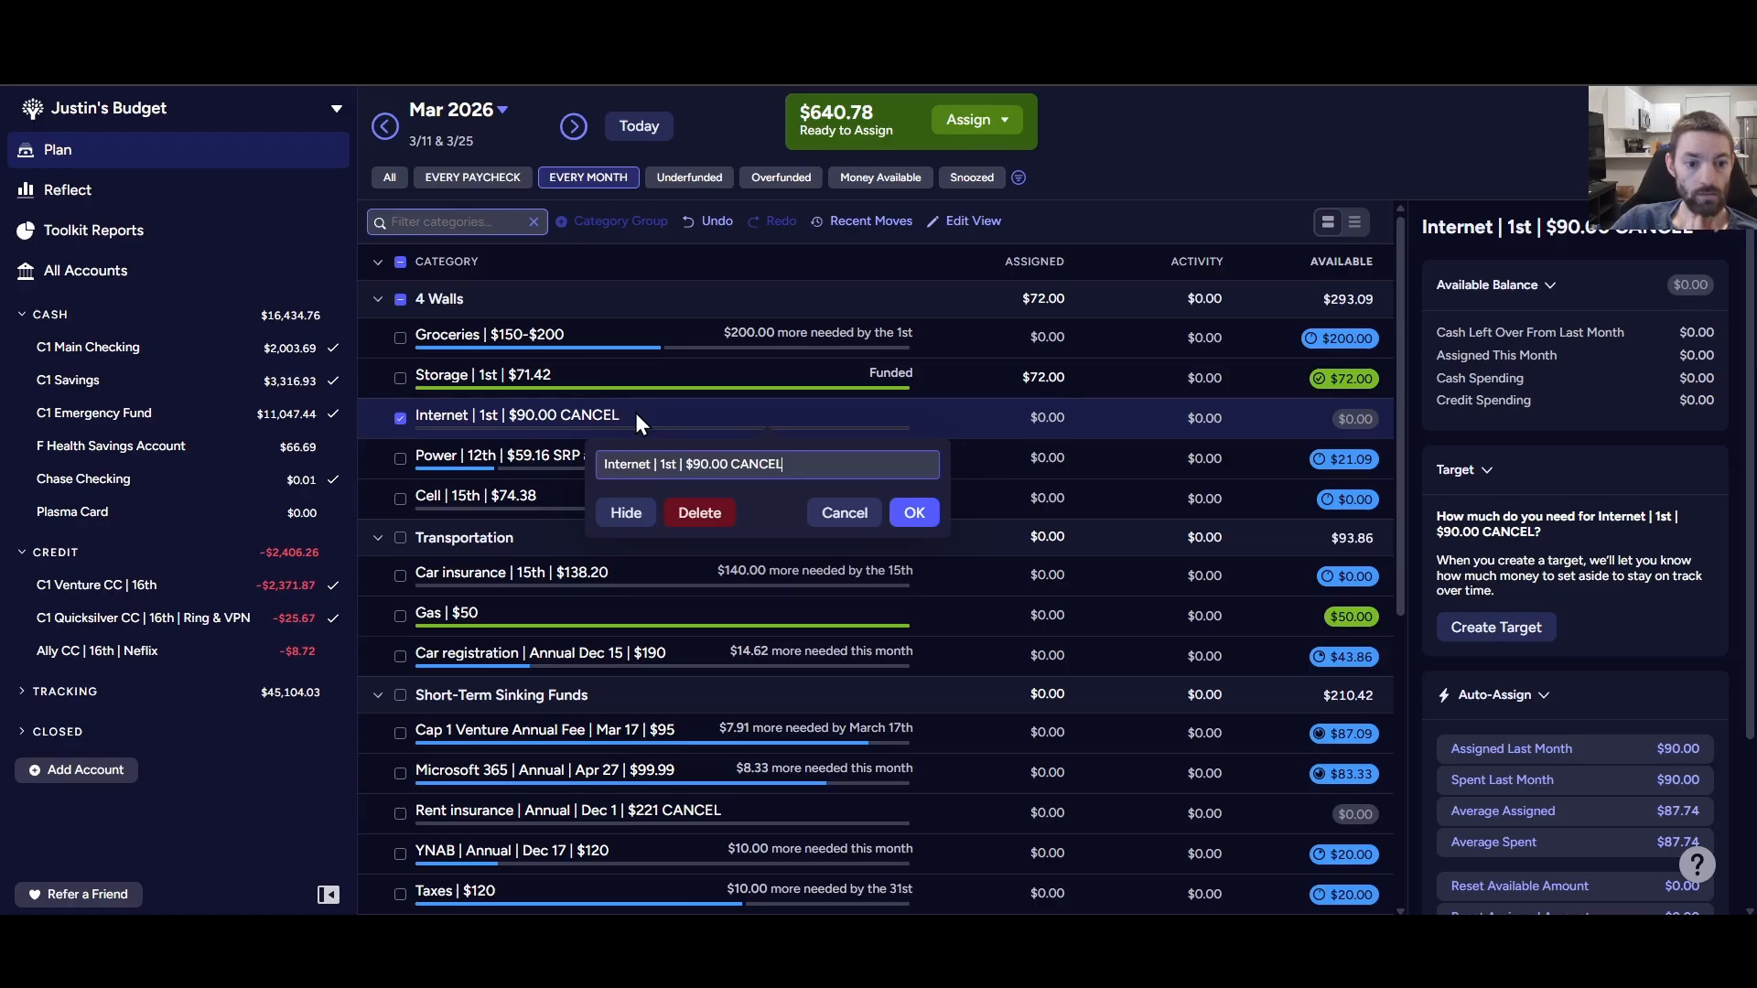
click(626, 514)
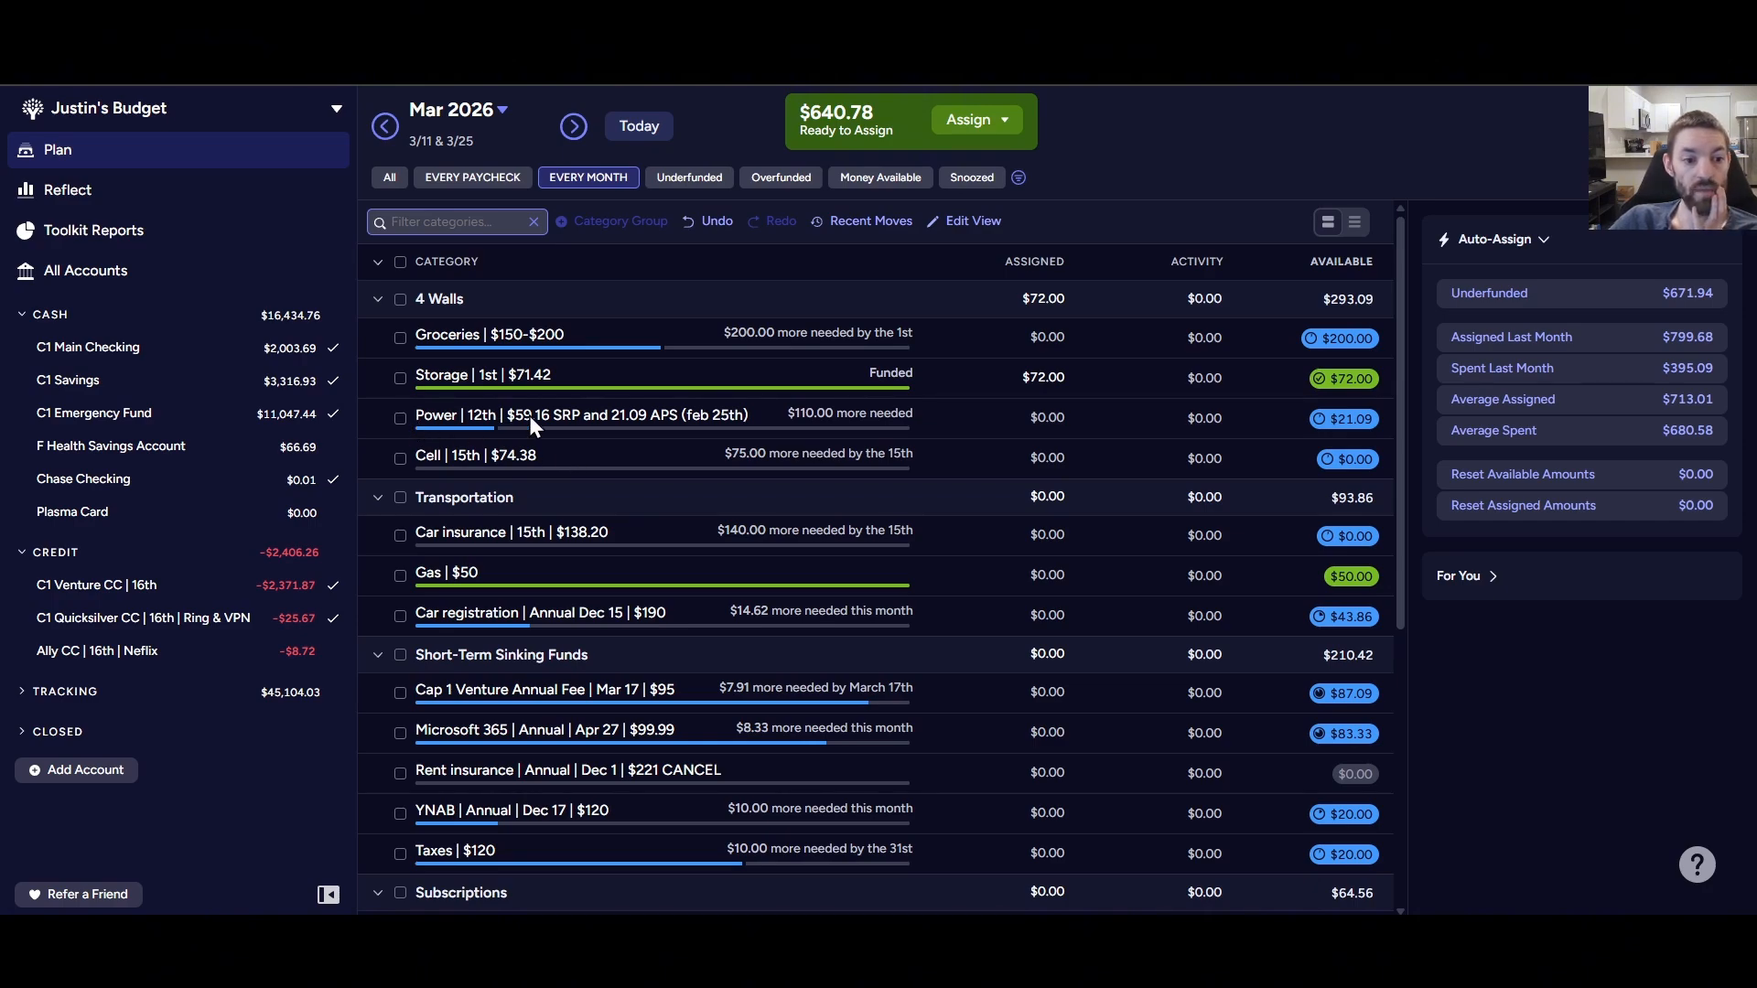
- Assign $110 to the Power category in 4 Walls for March and deselect it
click(1041, 417)
text(110)
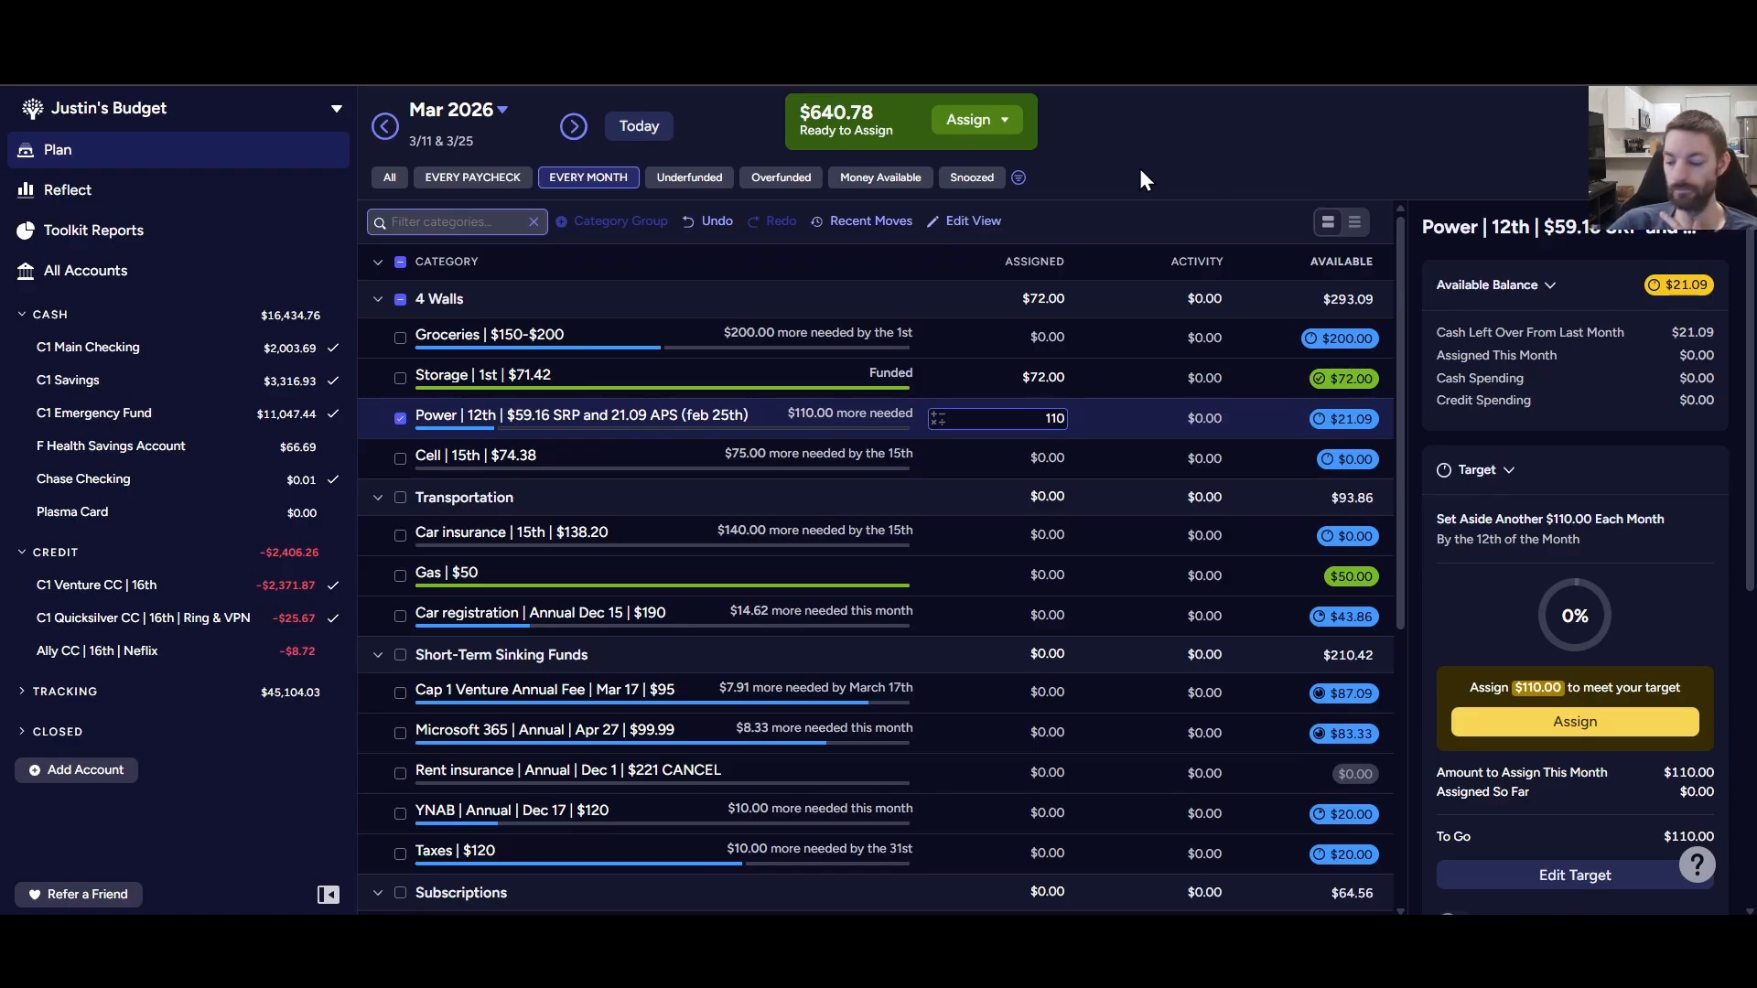
key(Return)
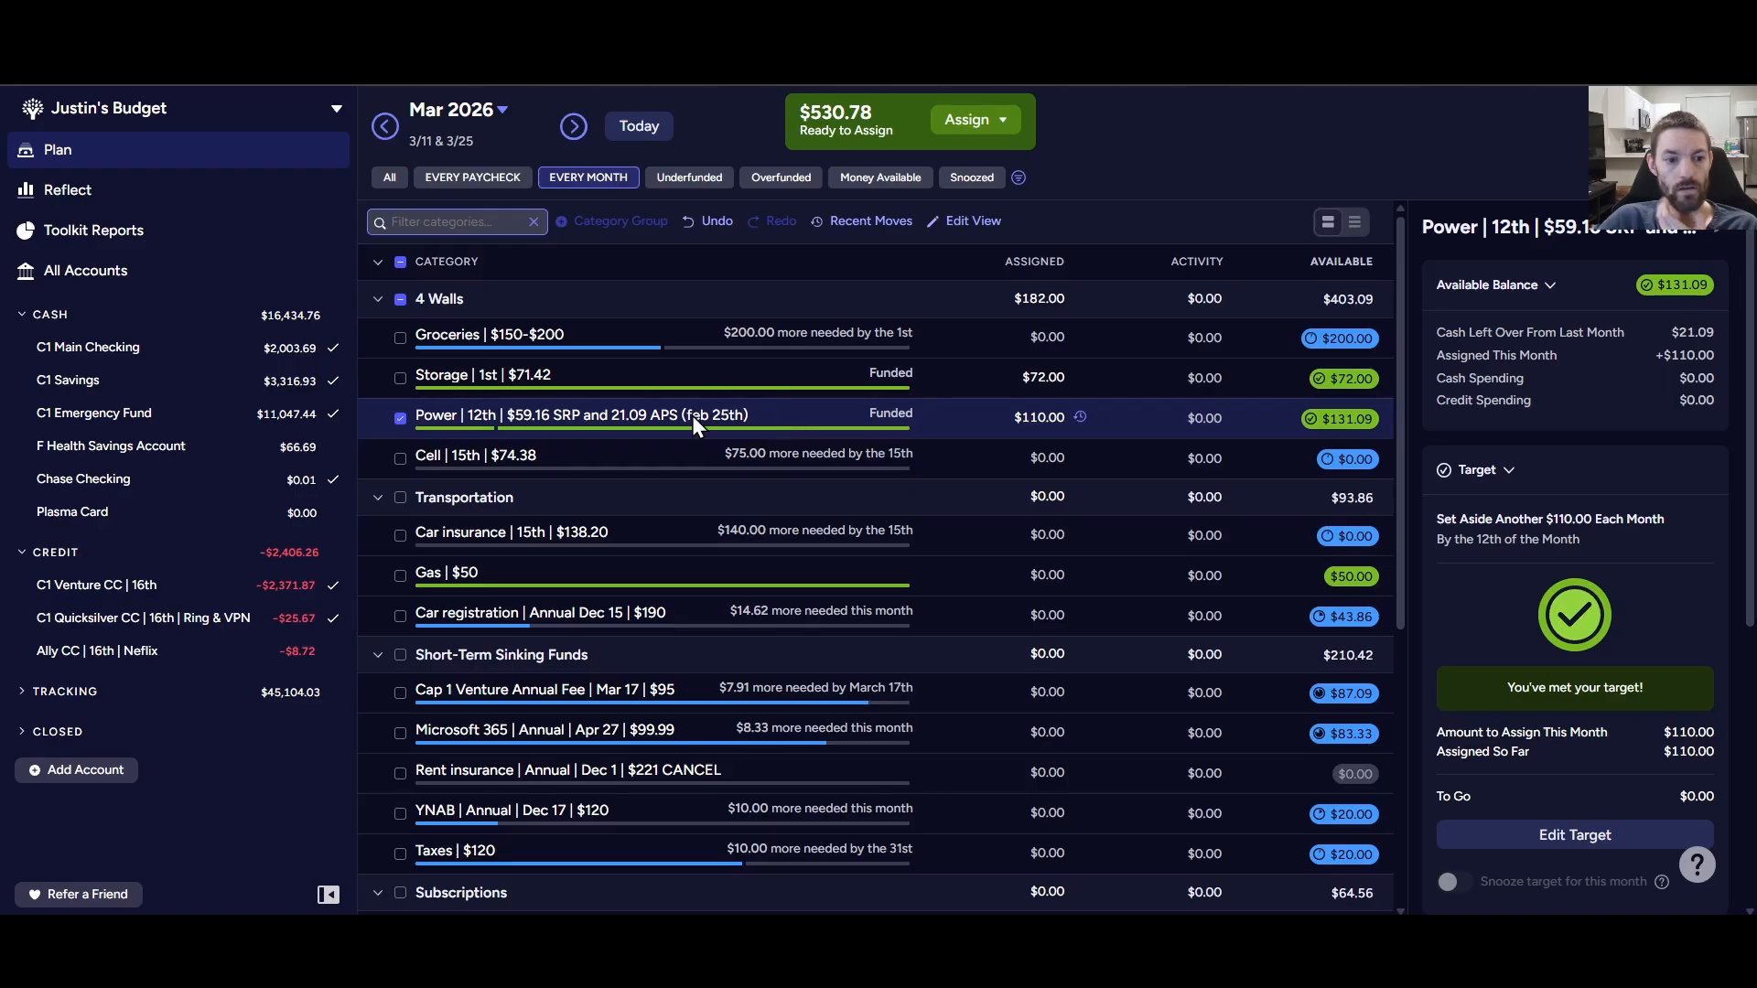
click(400, 418)
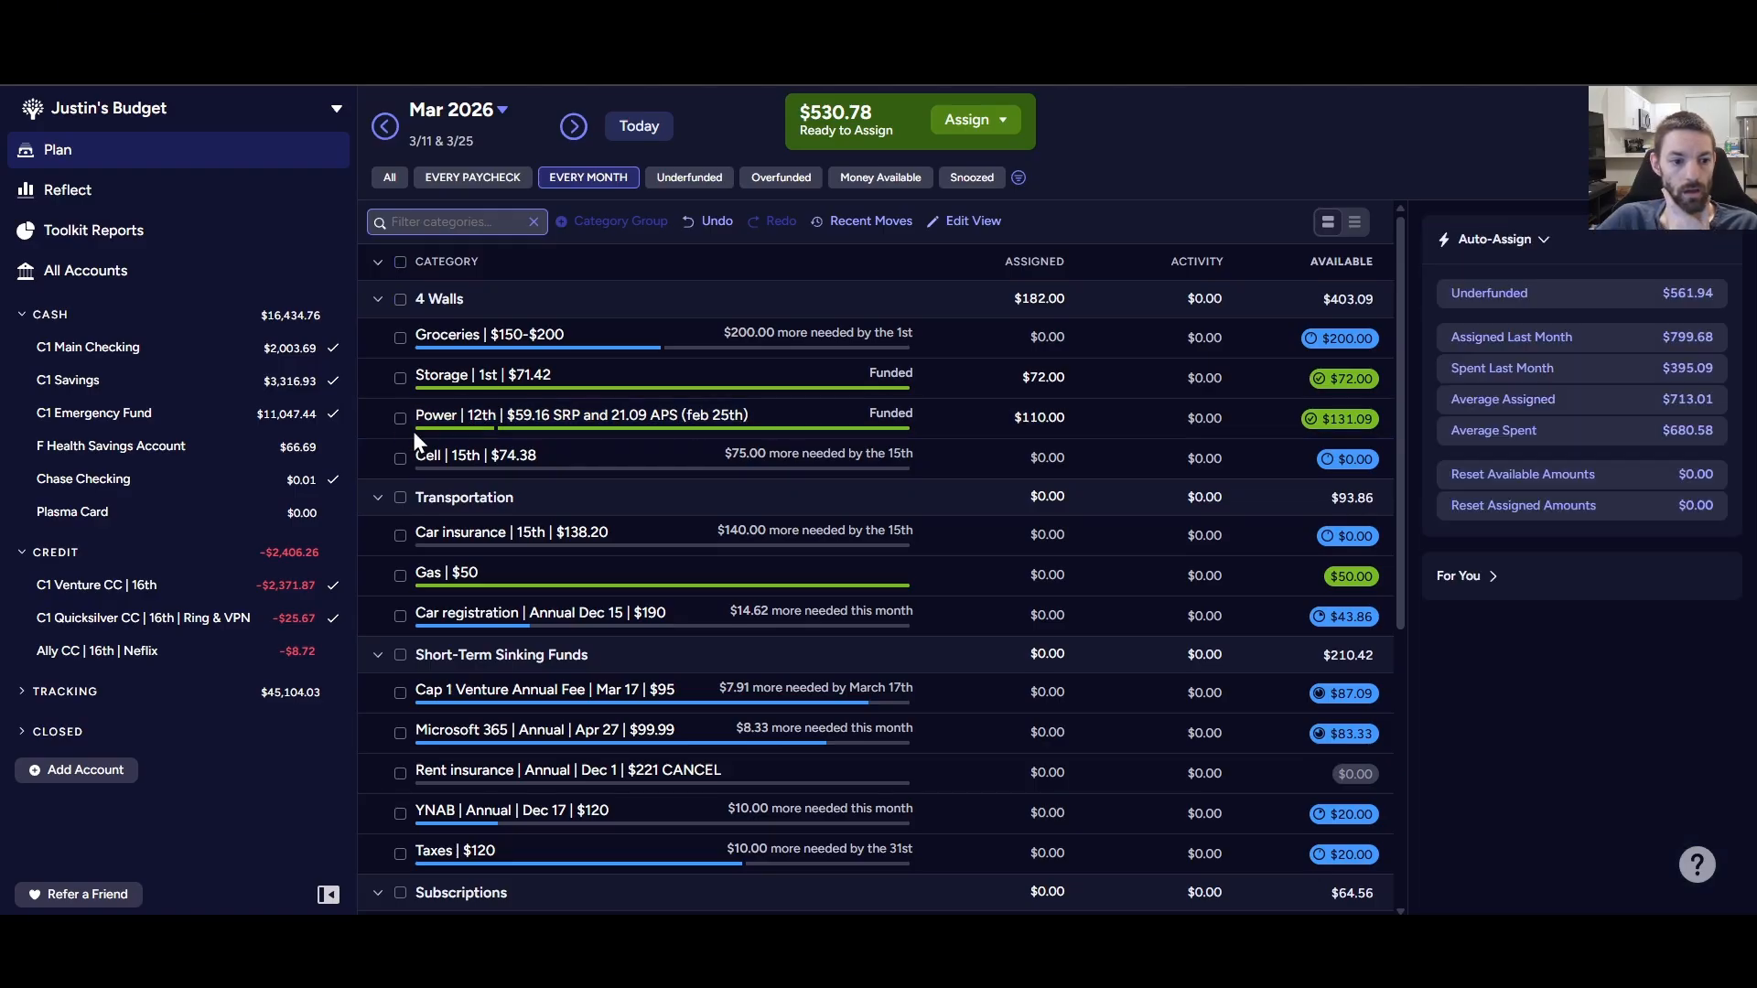
- Assign $75 to the Cell category for March and collapse the 4 Walls group
click(1022, 461)
text(75)
key(Return)
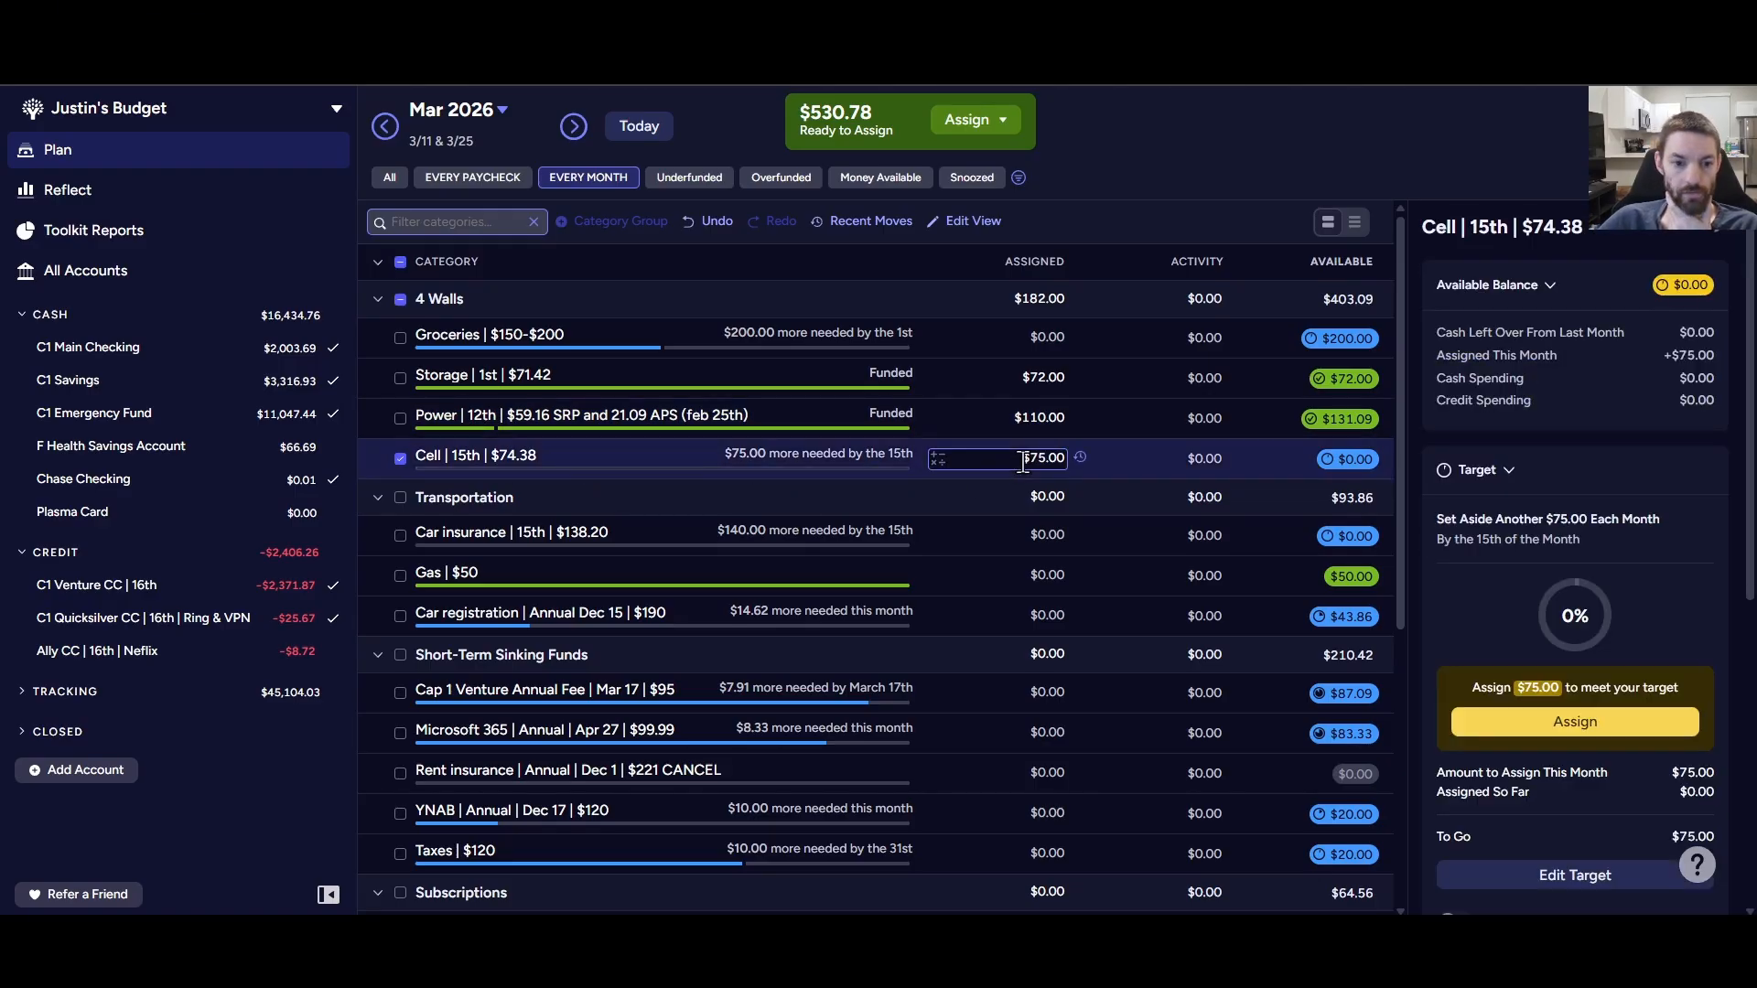
click(400, 458)
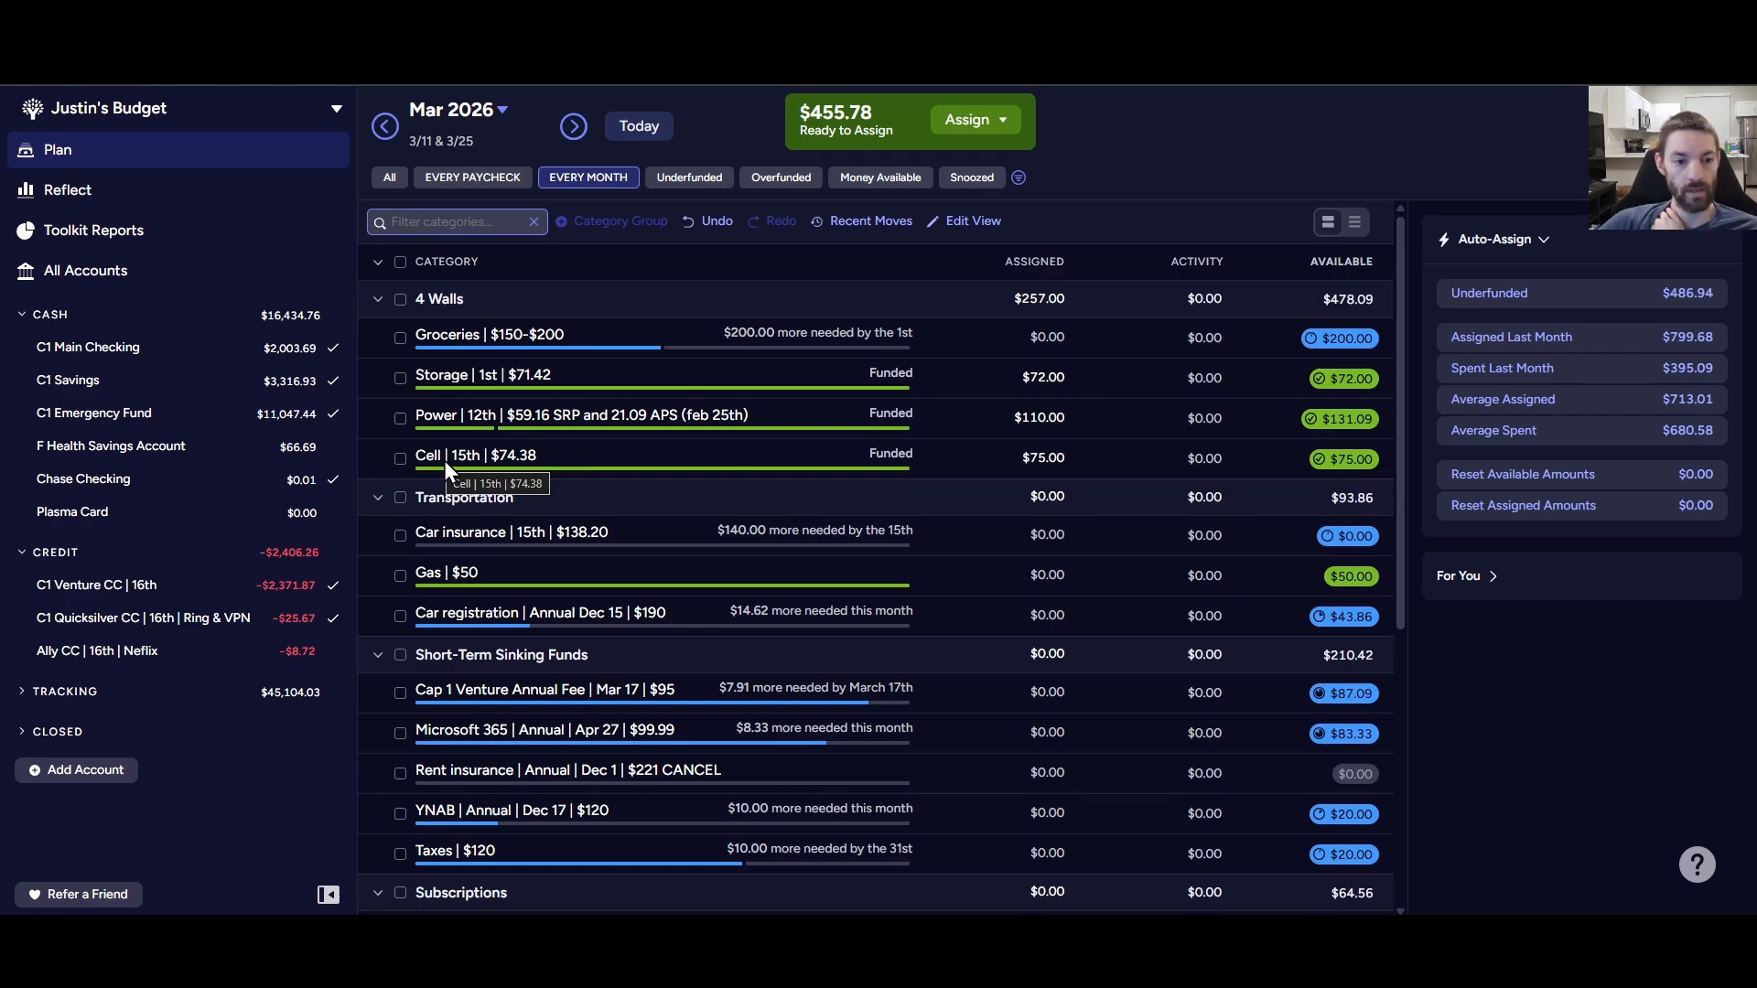
click(378, 300)
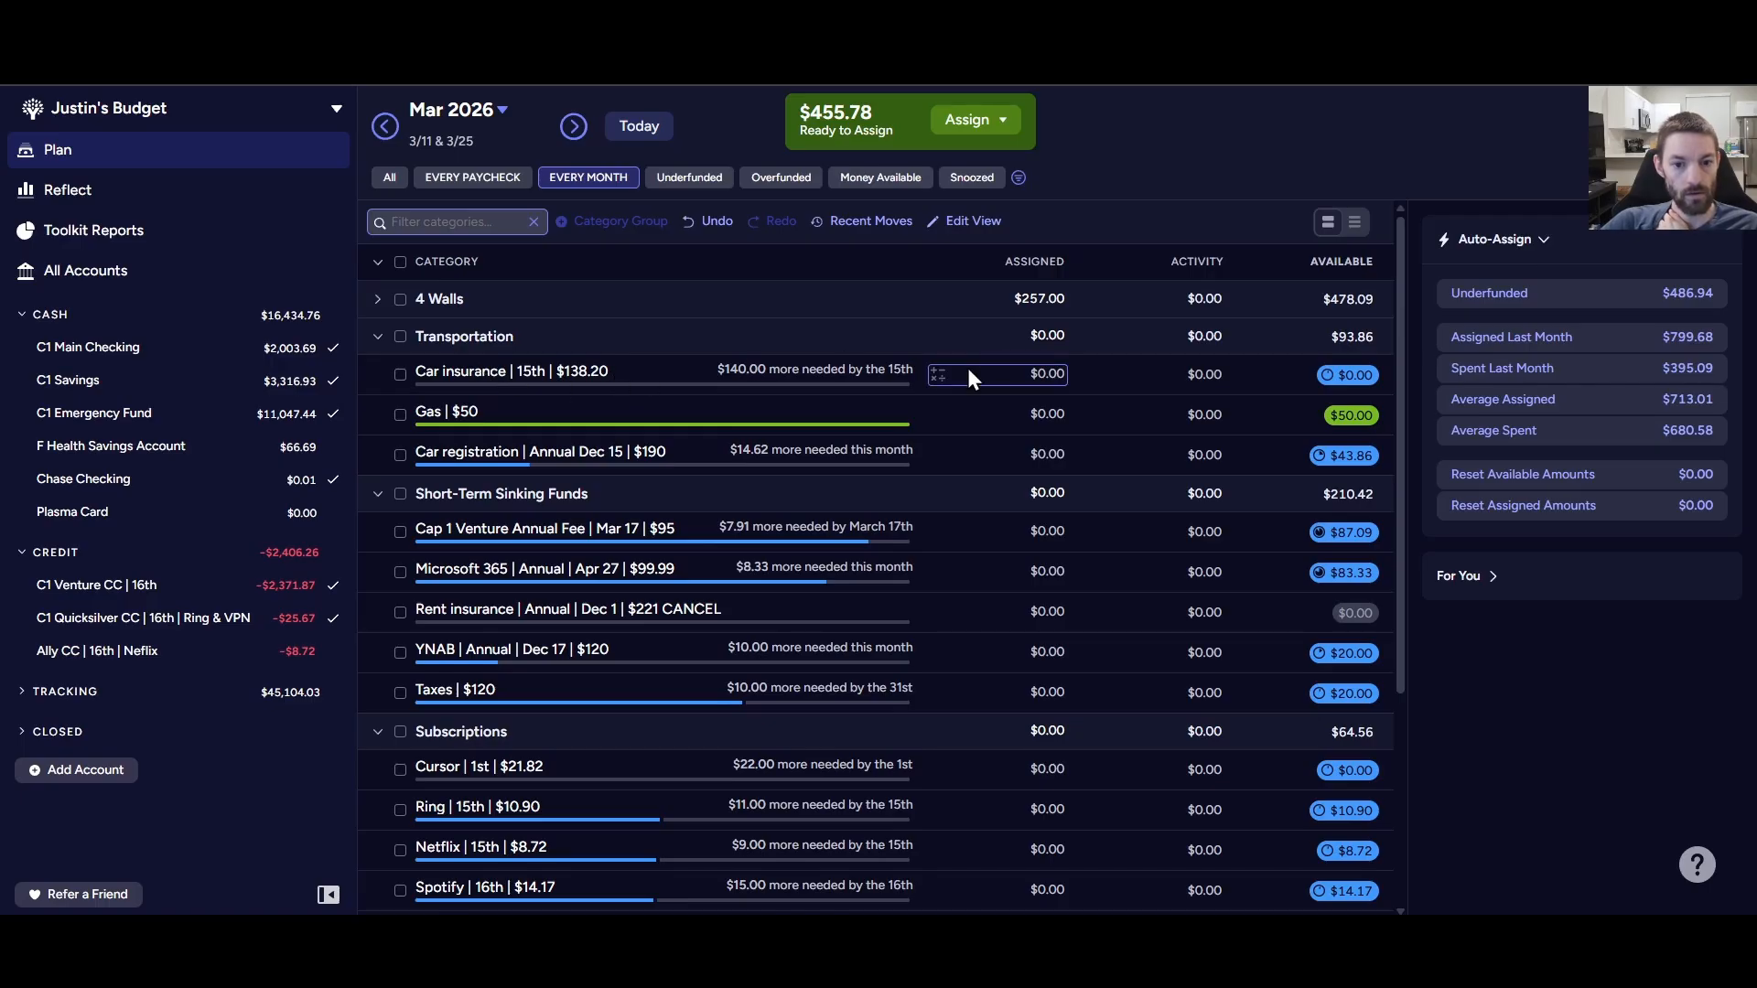
- Auto-assign the underfunded $154.62 to Car insurance and Car registration together, and collapse the Transportation group
click(399, 375)
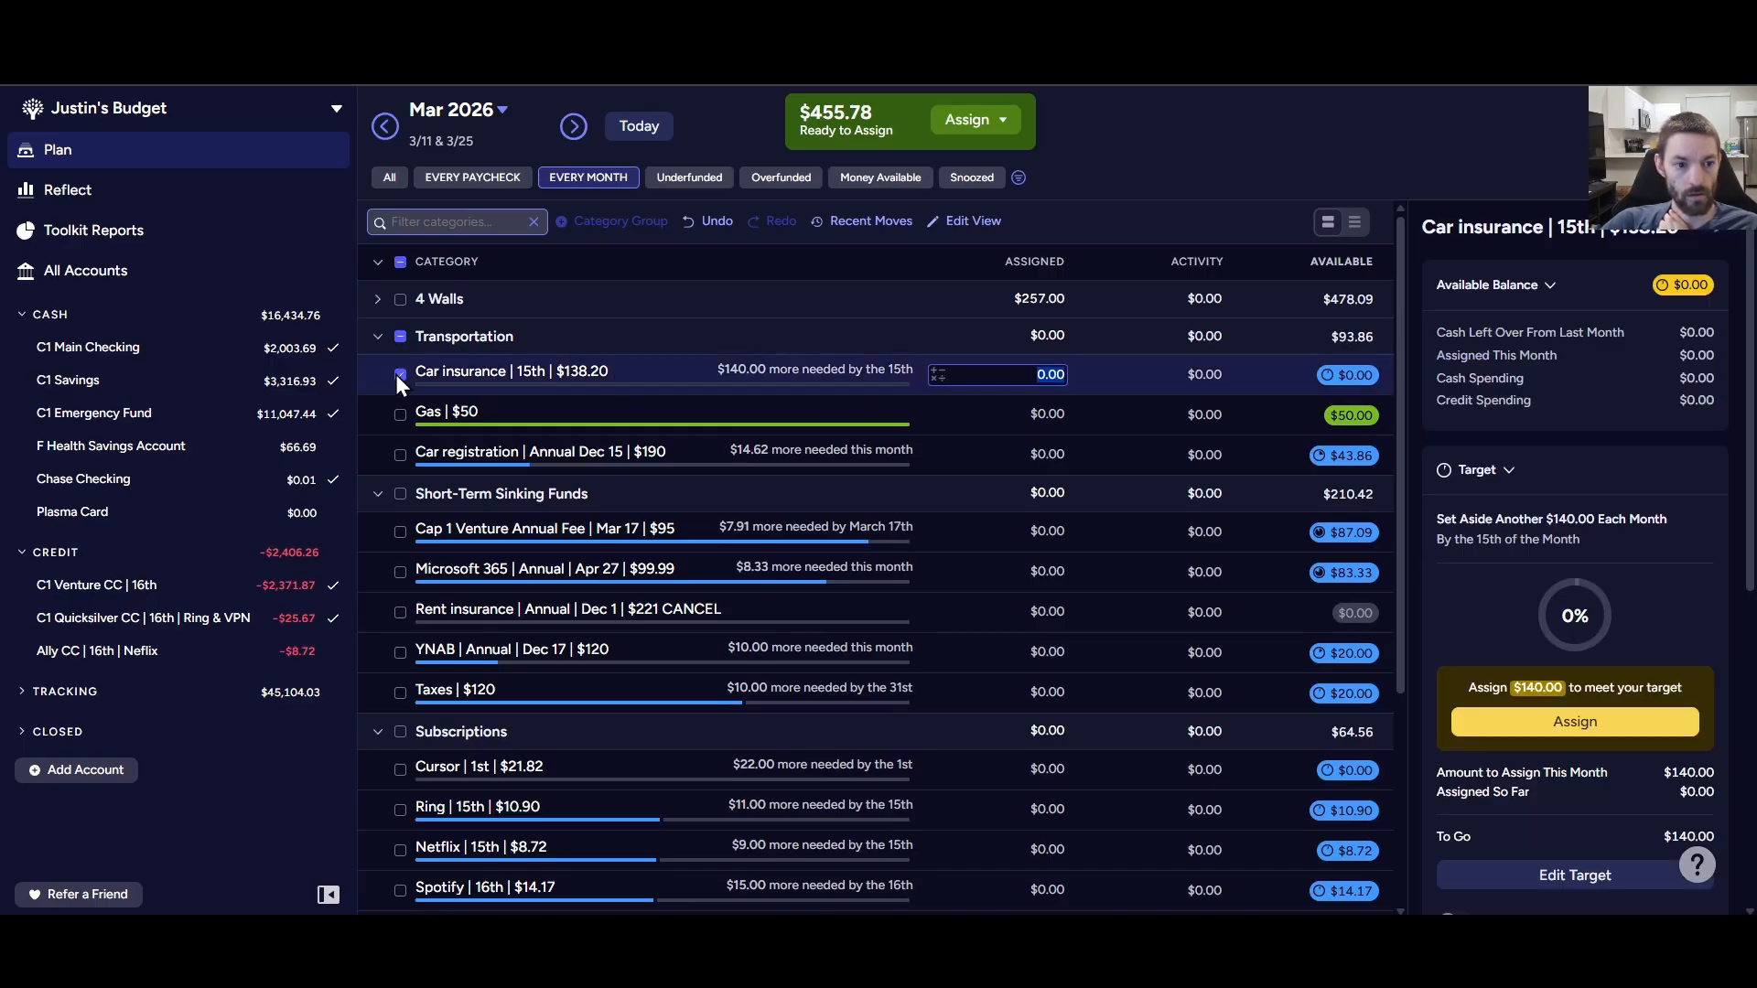
click(400, 455)
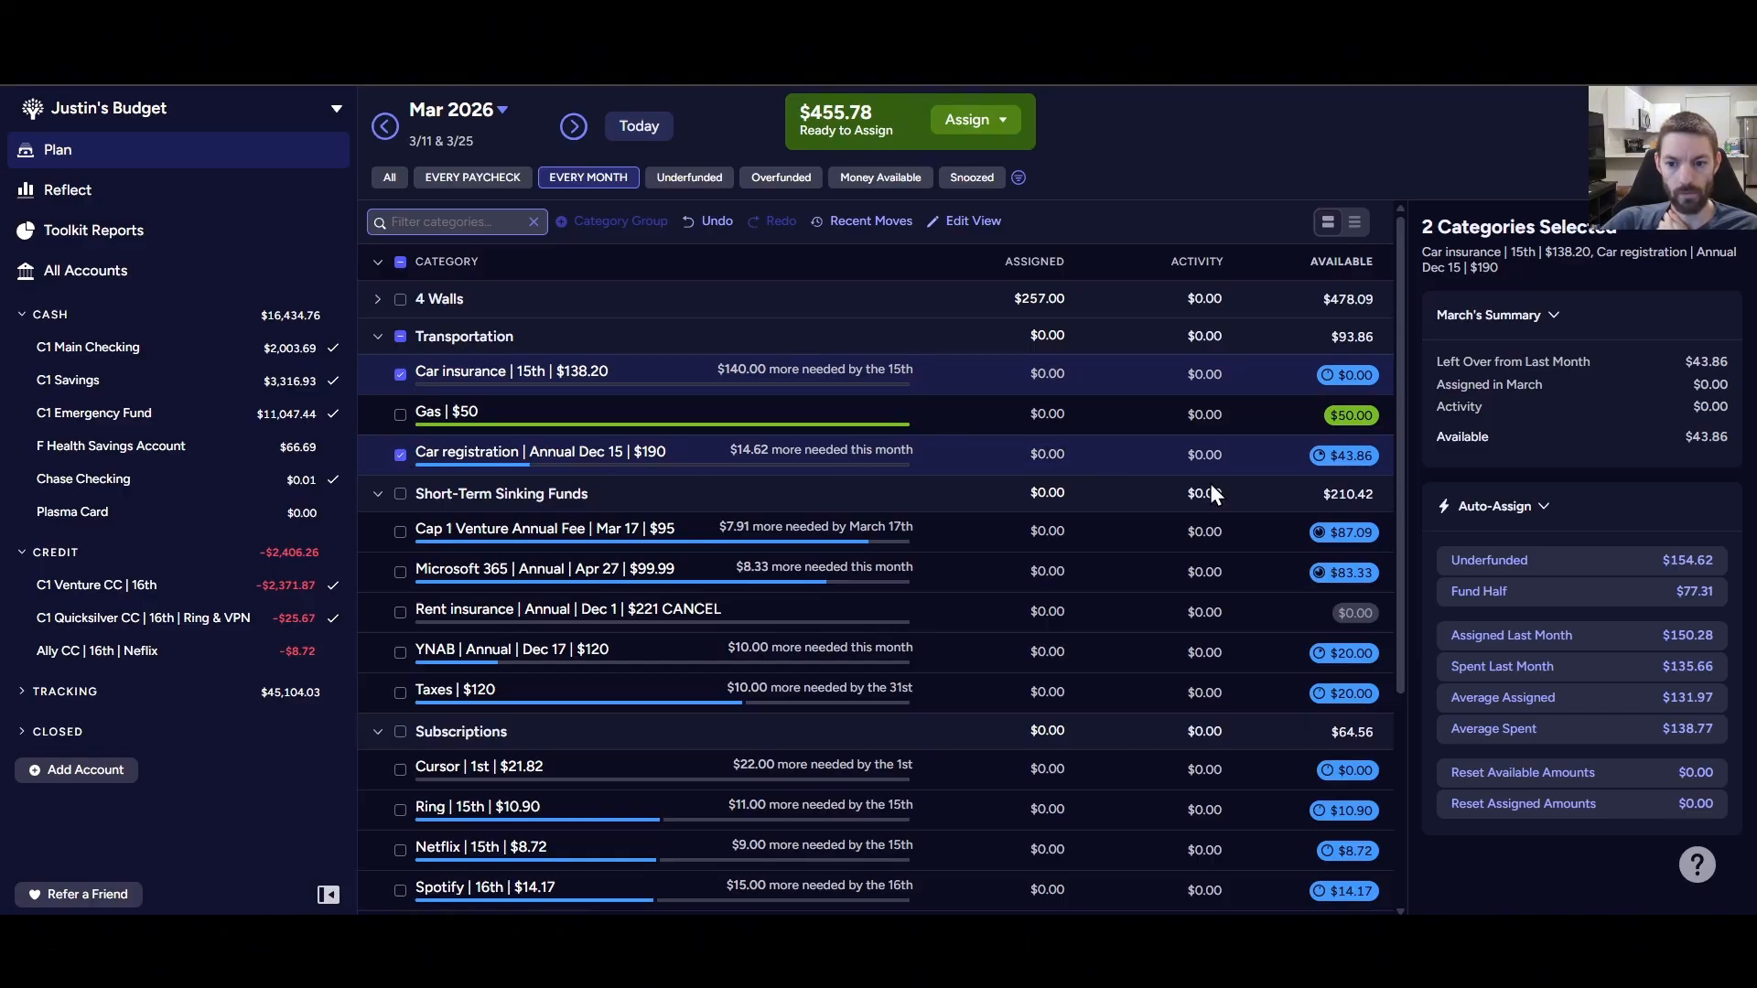
click(1531, 567)
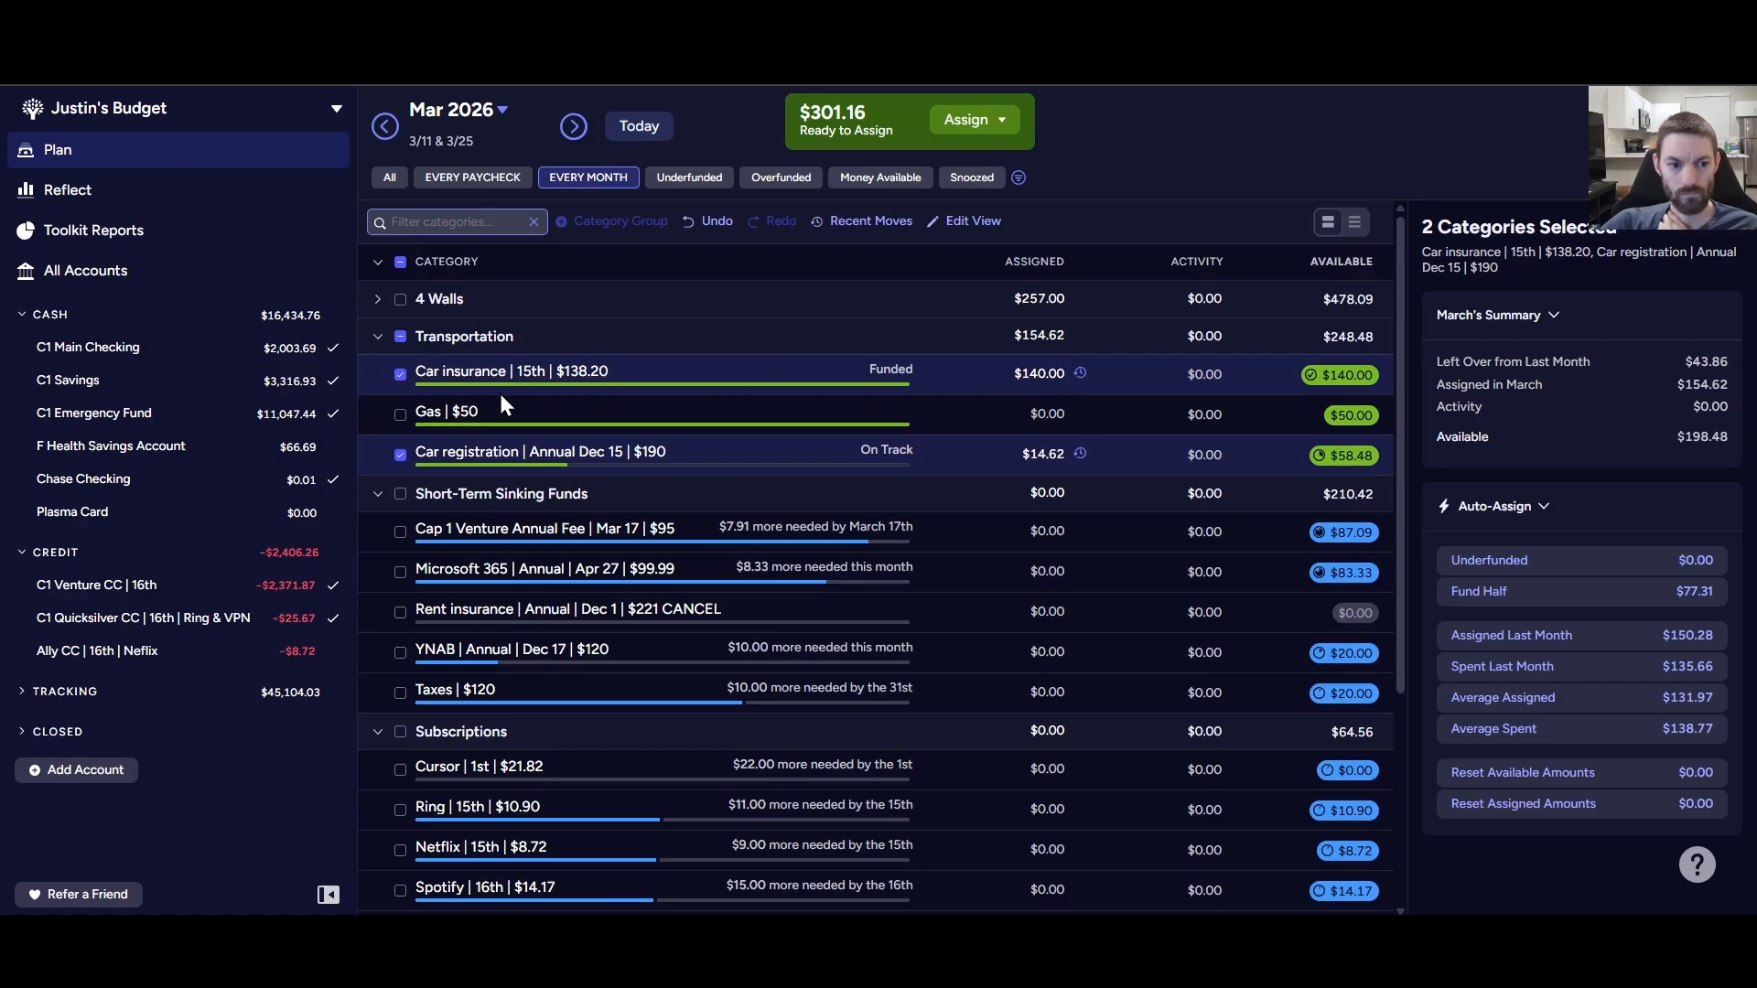
click(399, 337)
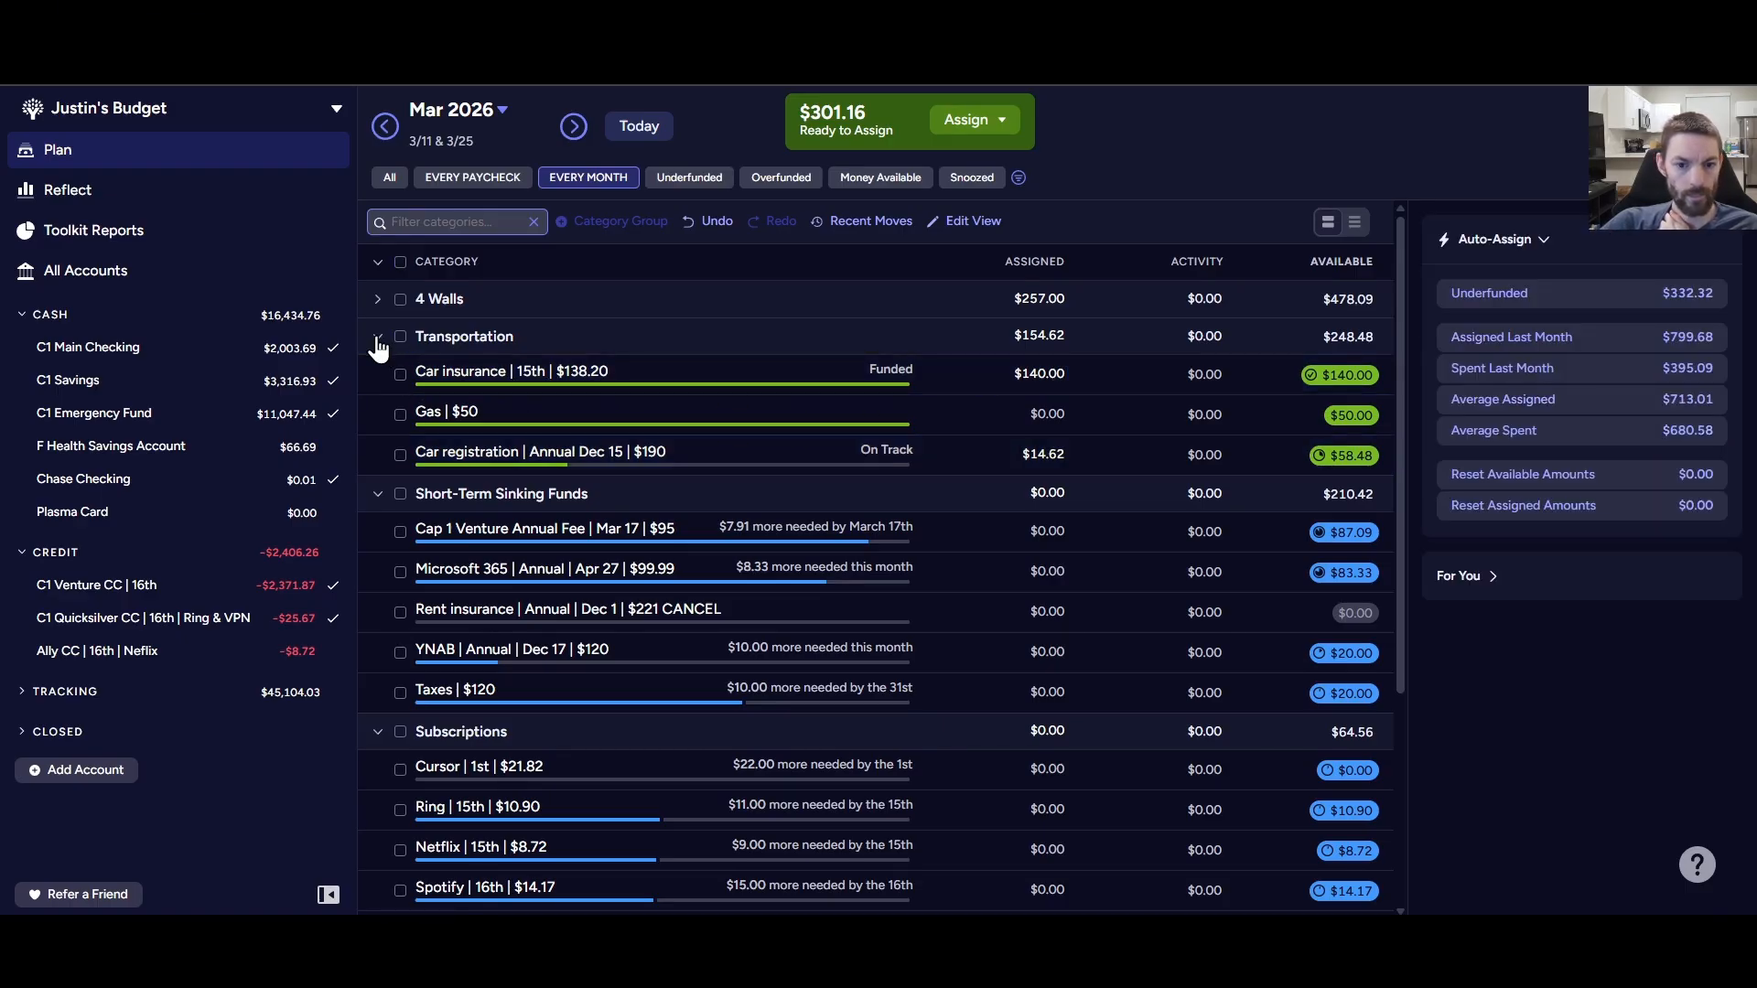
click(377, 338)
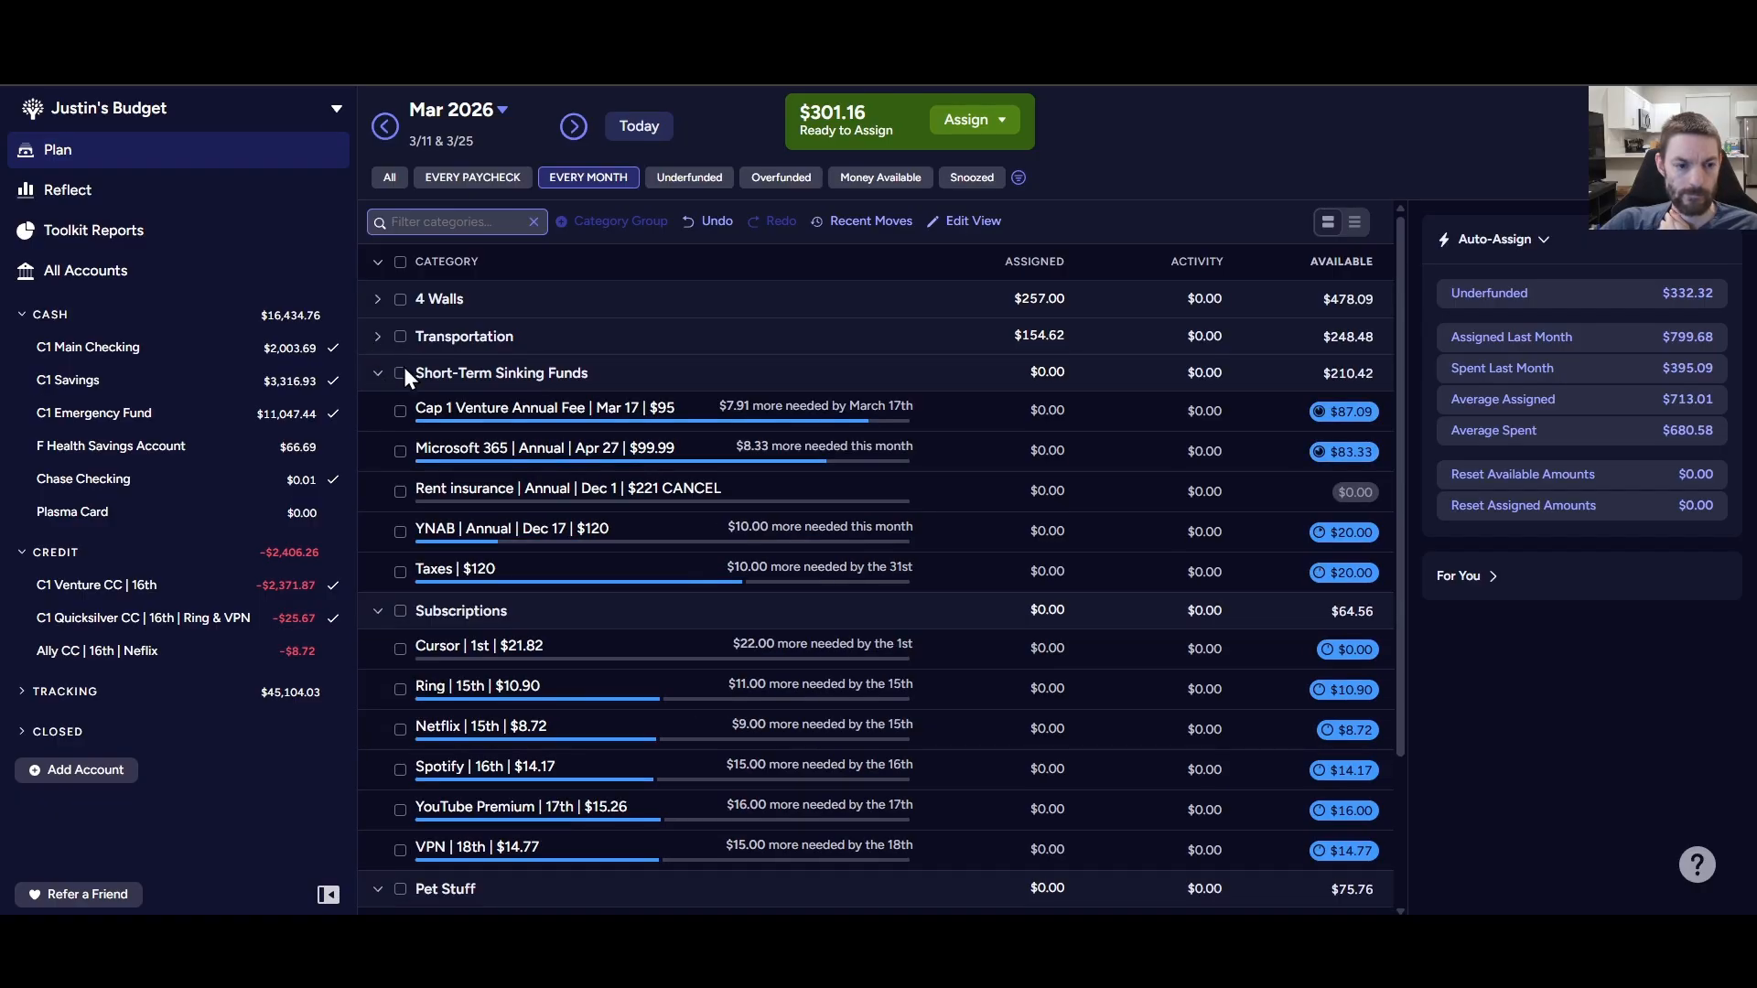
- Auto-assign the underfunded $36.24 to all Short-Term Sinking Funds categories except Rent insurance
click(399, 374)
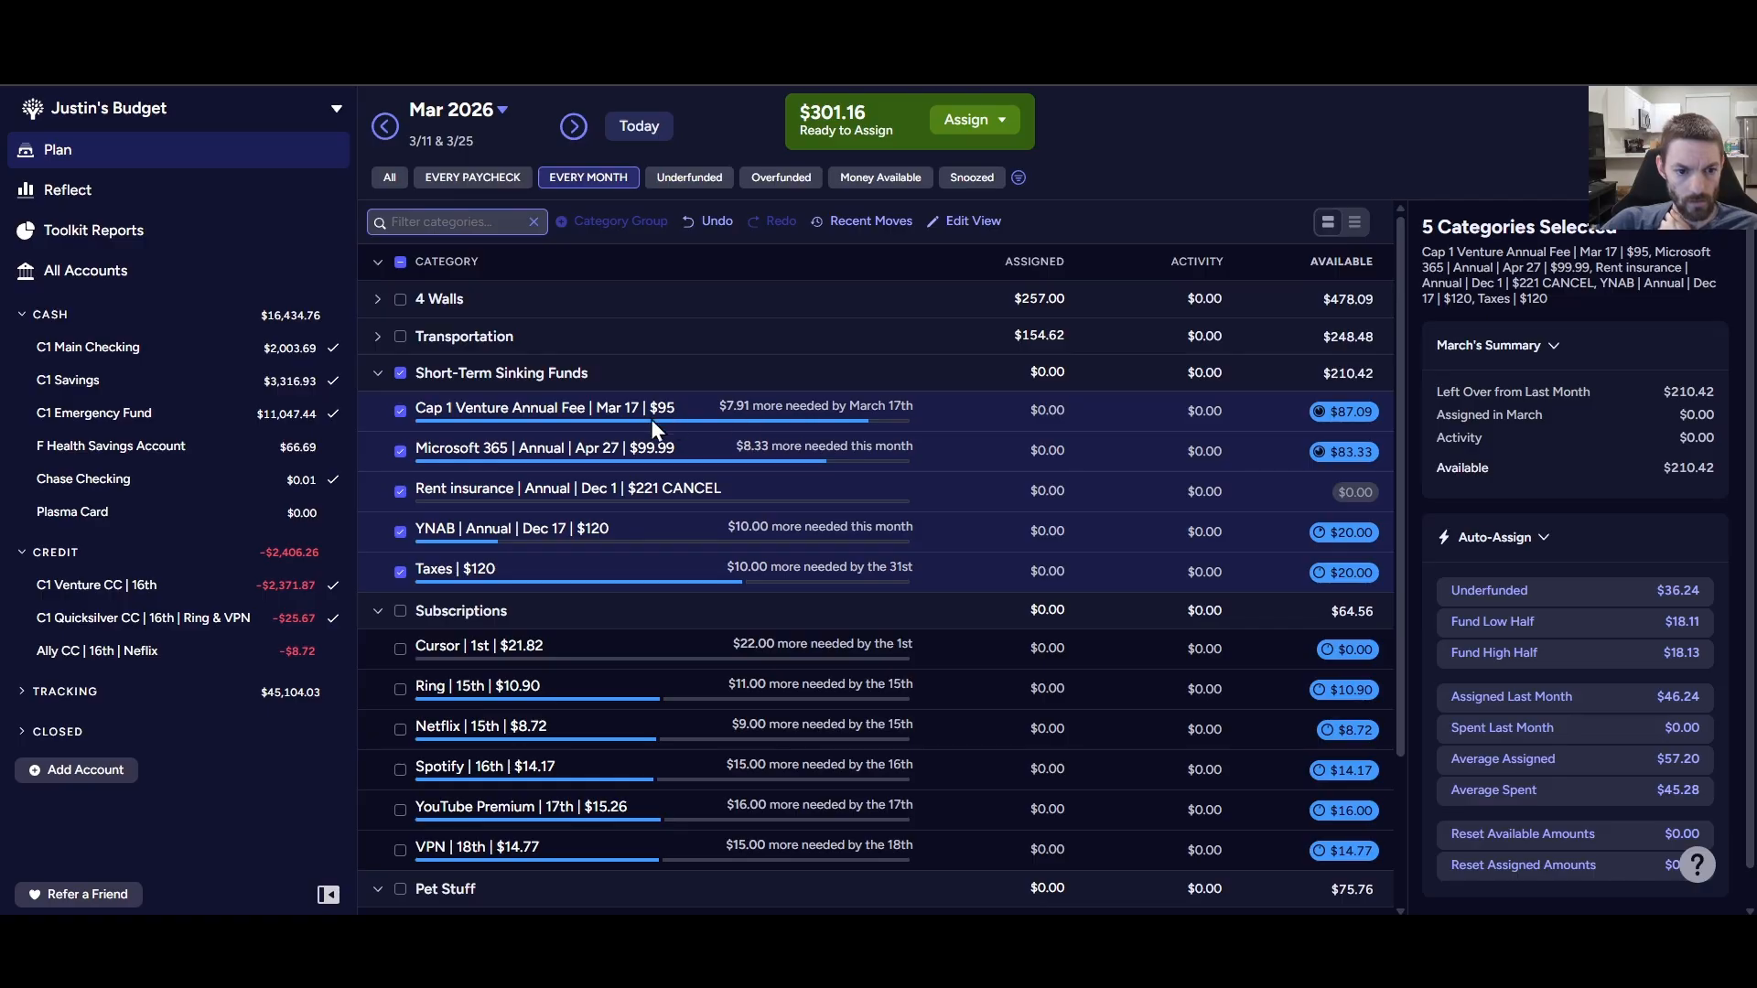
click(400, 492)
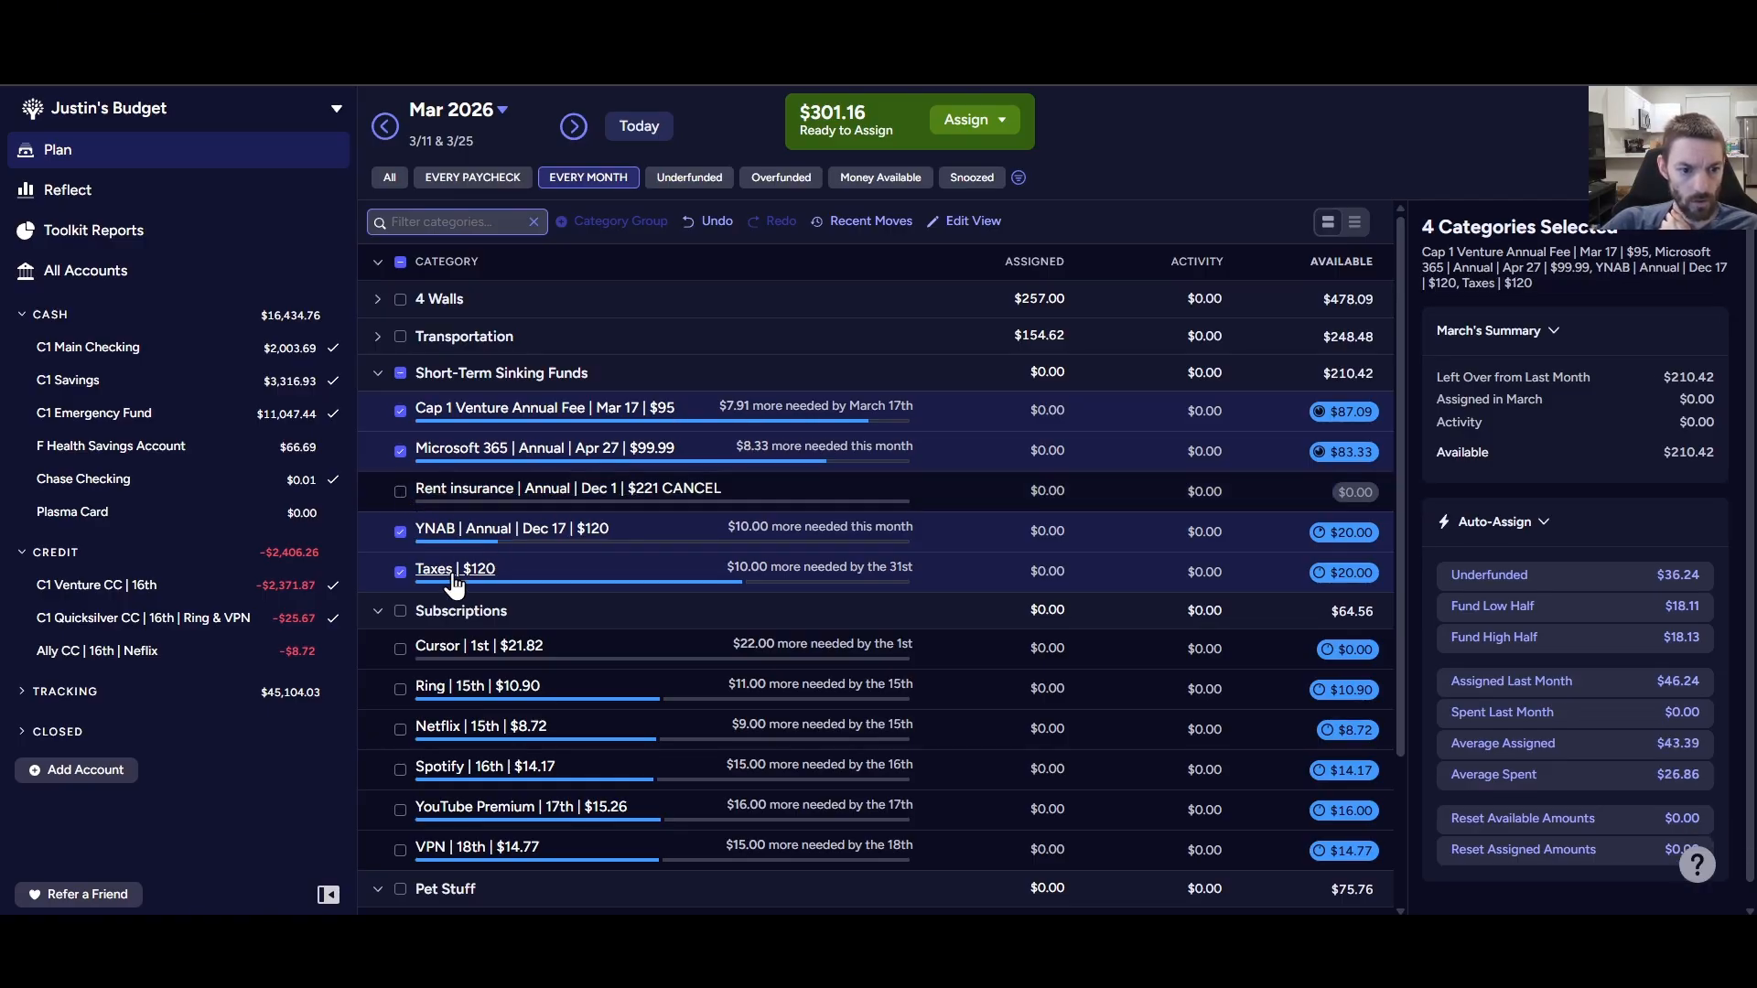
click(1533, 579)
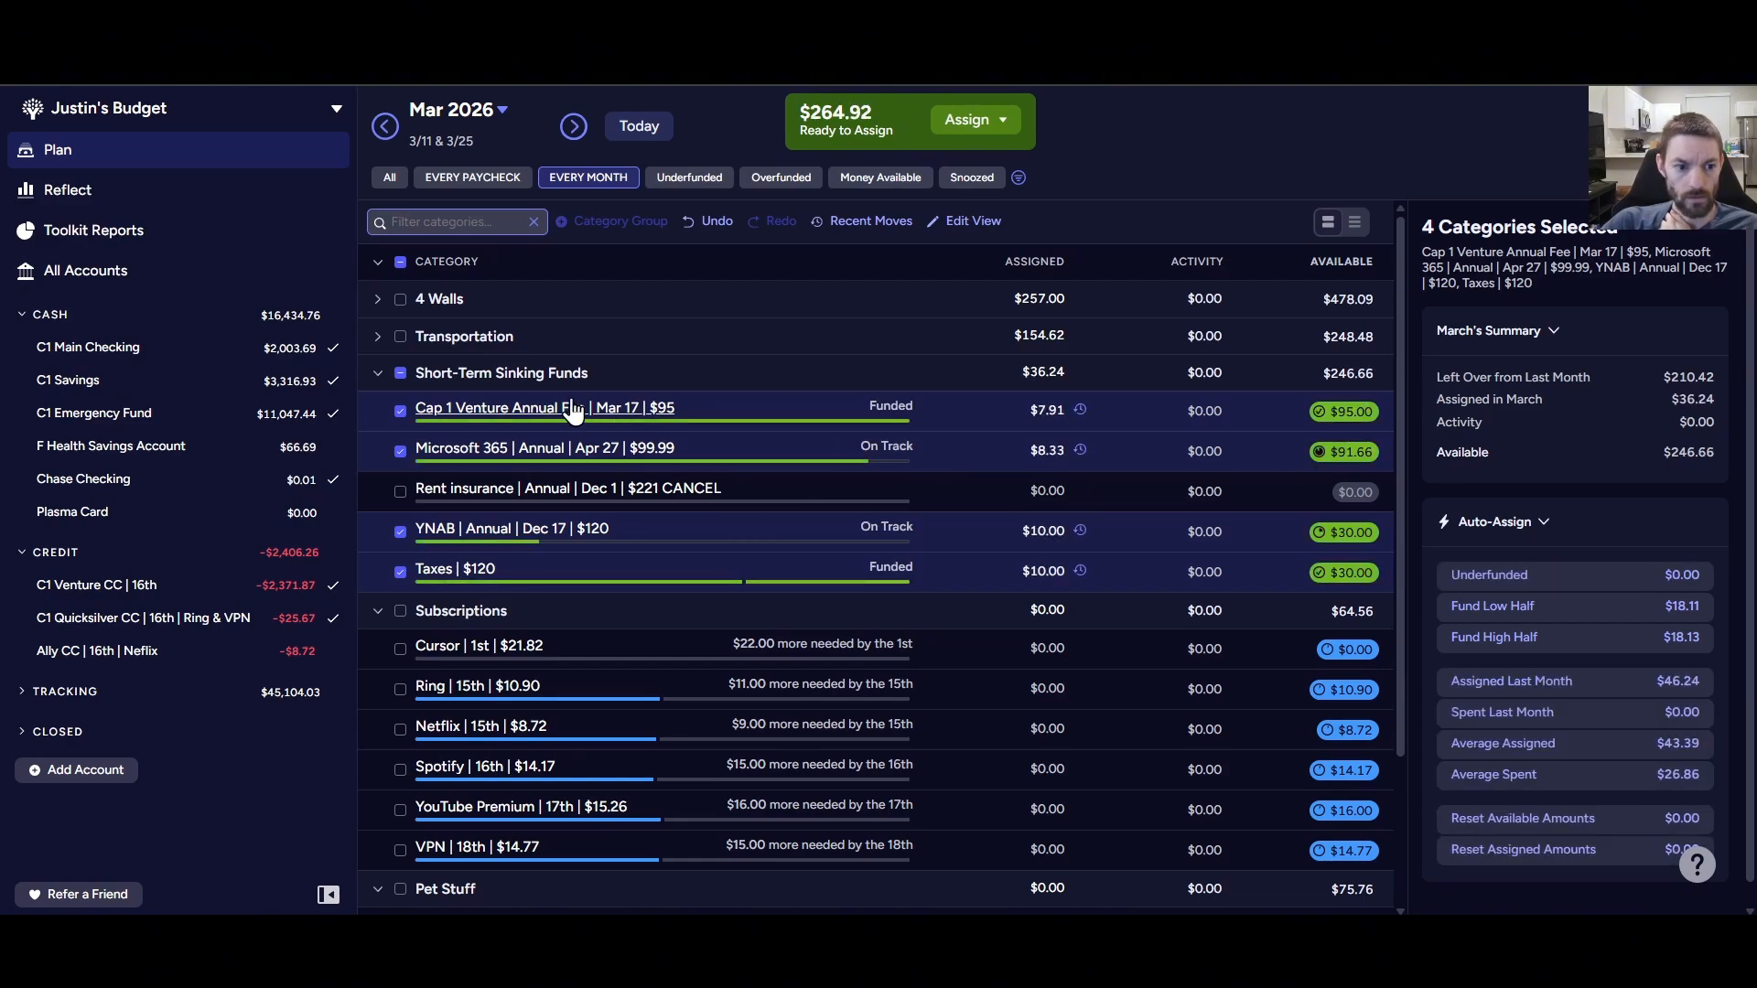
- Hide the cancelled Rent insurance category and collapse the Short-Term Sinking Funds group
click(768, 496)
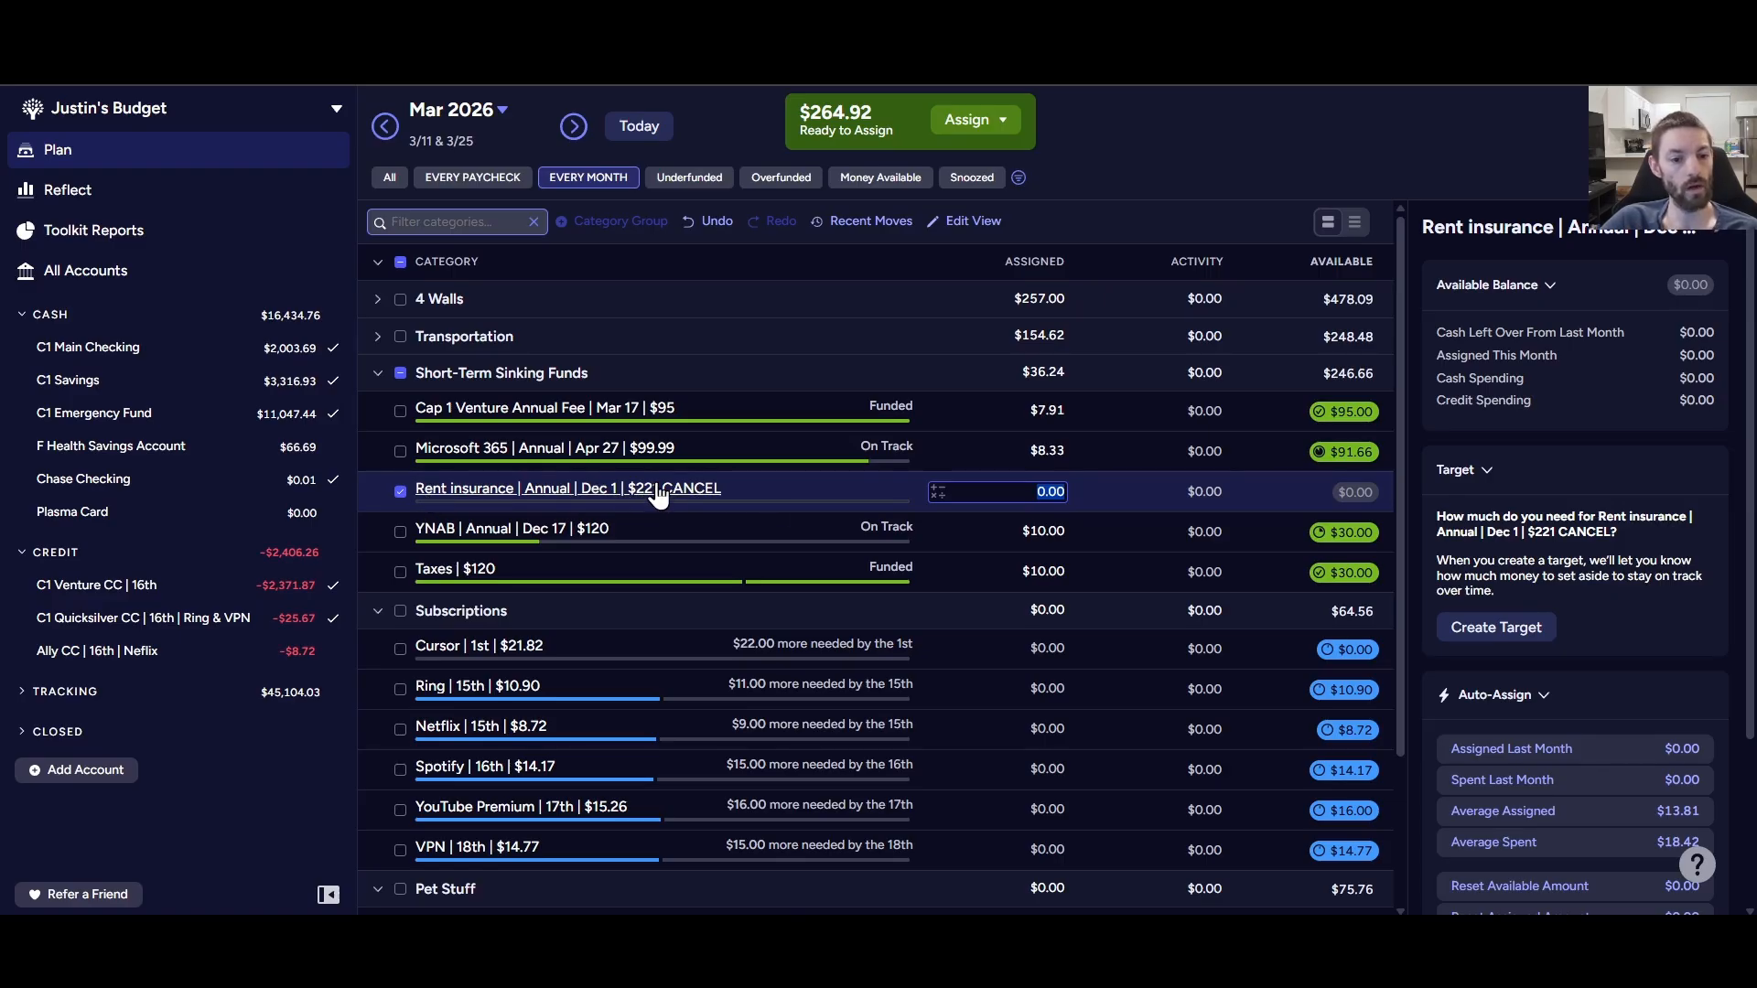
click(400, 493)
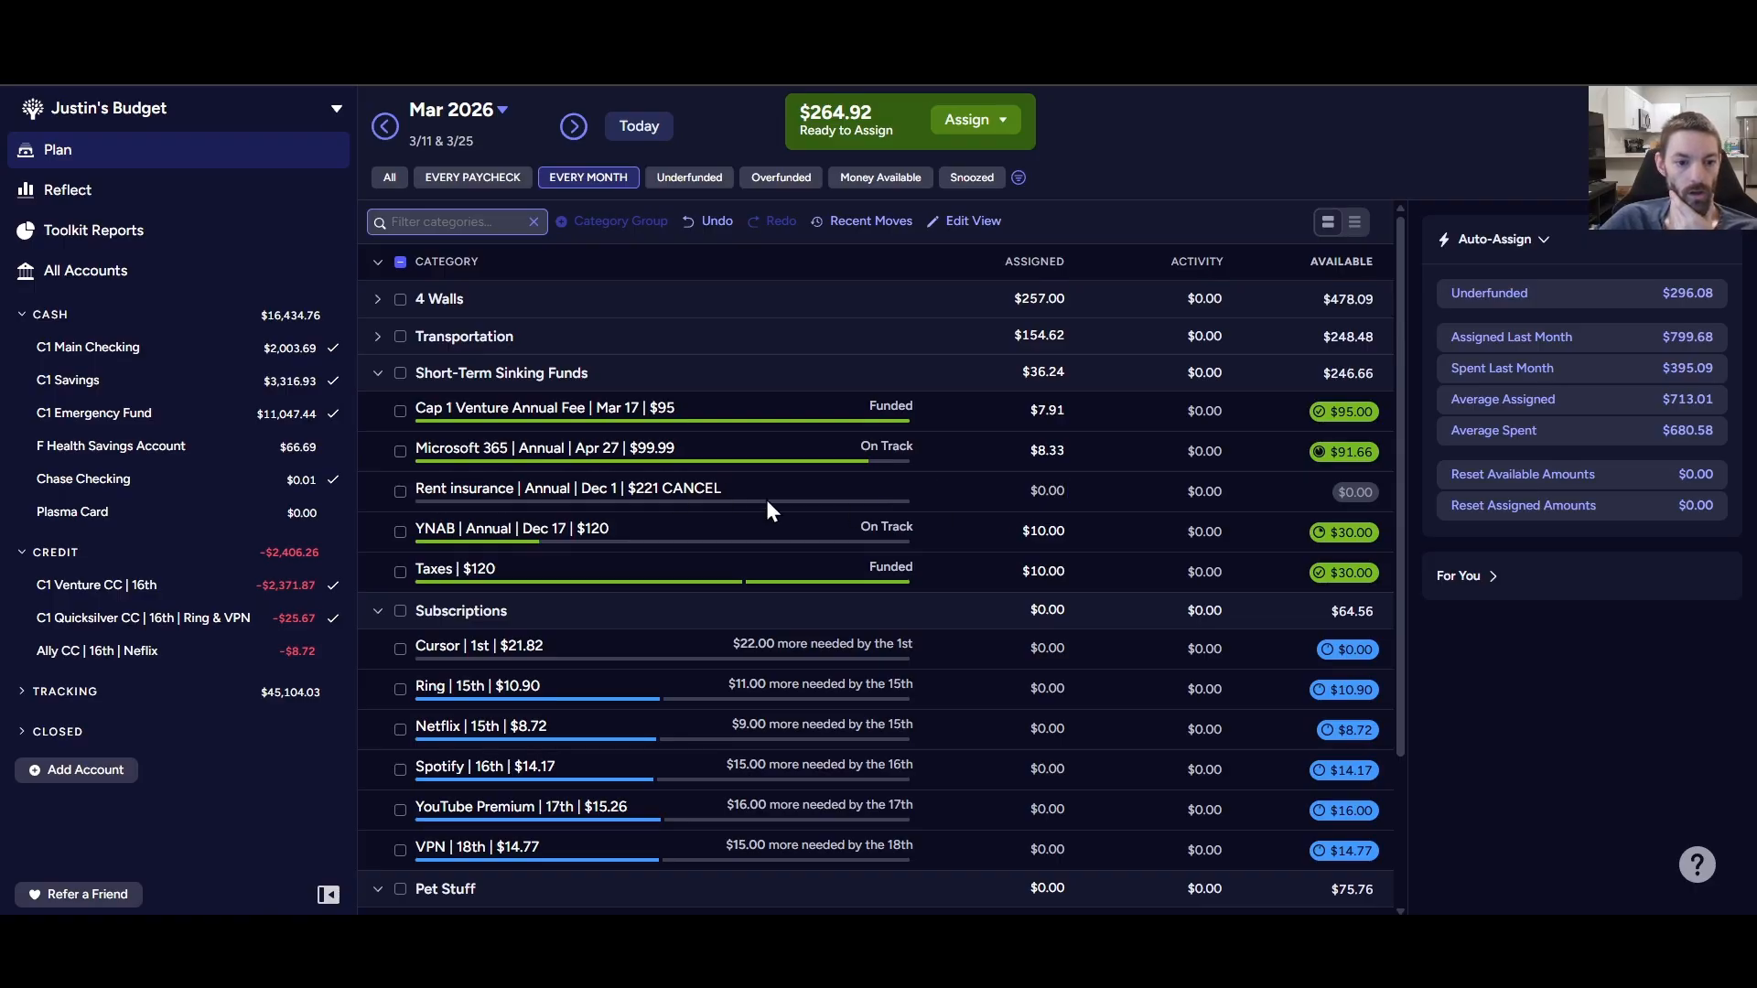
click(734, 487)
click(733, 487)
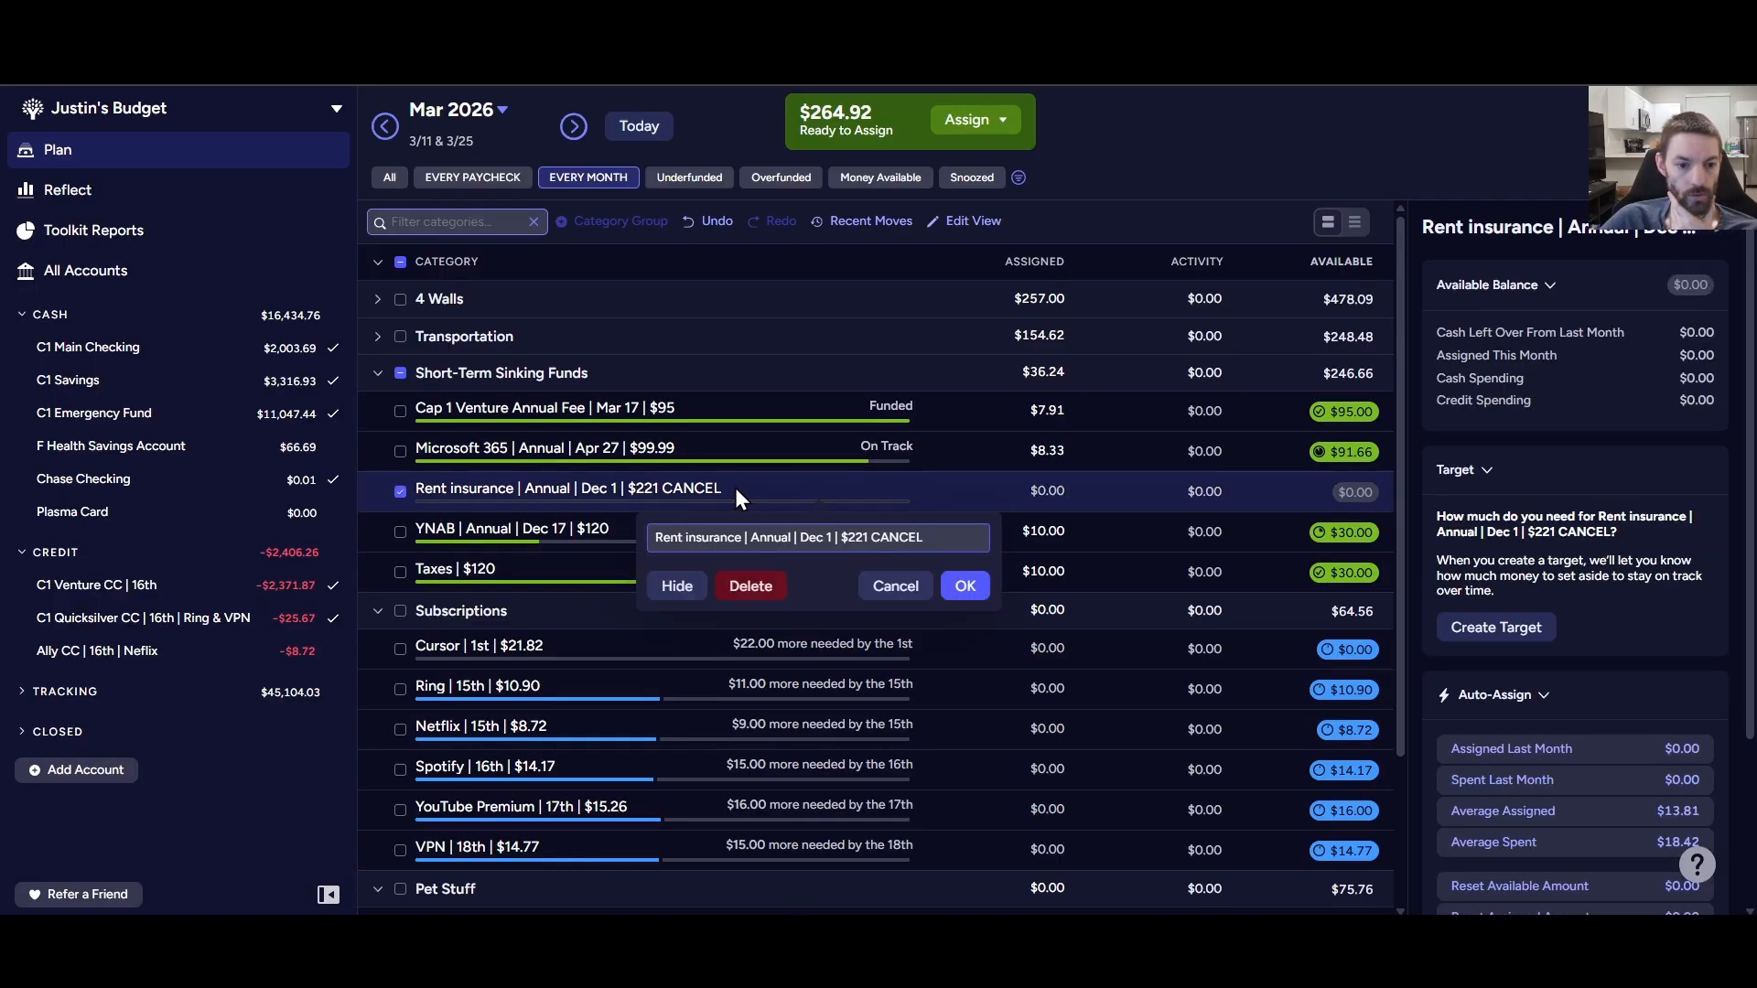
click(677, 593)
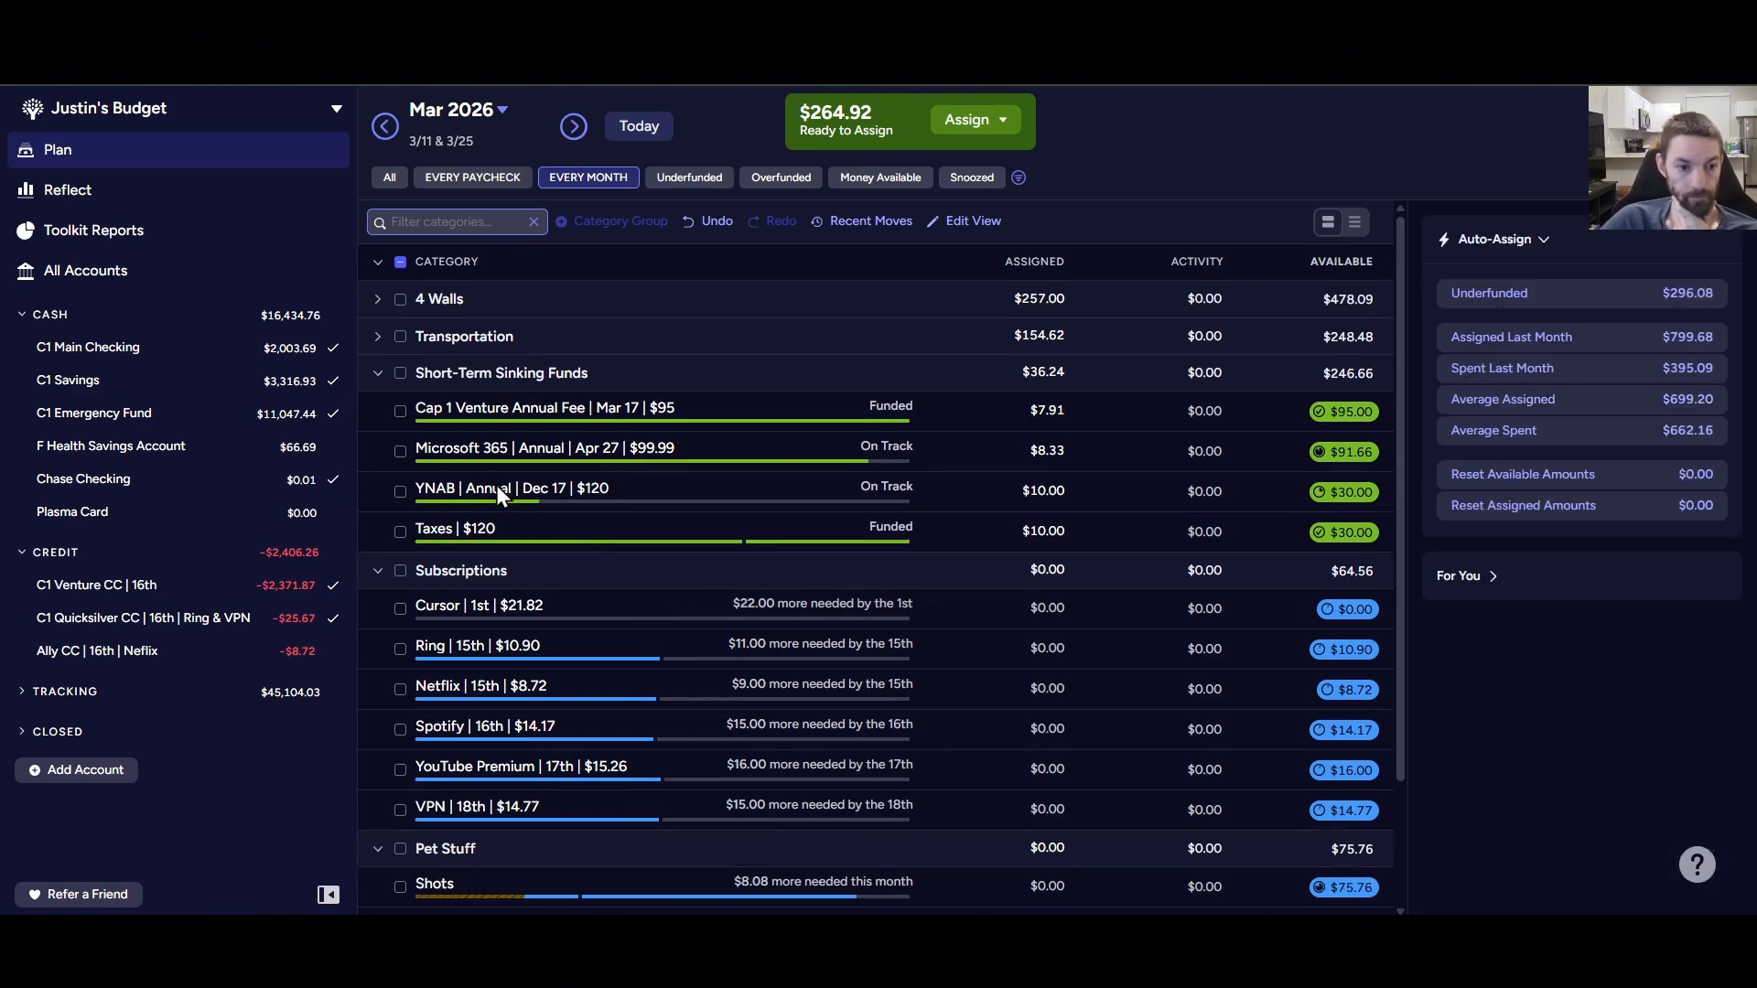
click(376, 374)
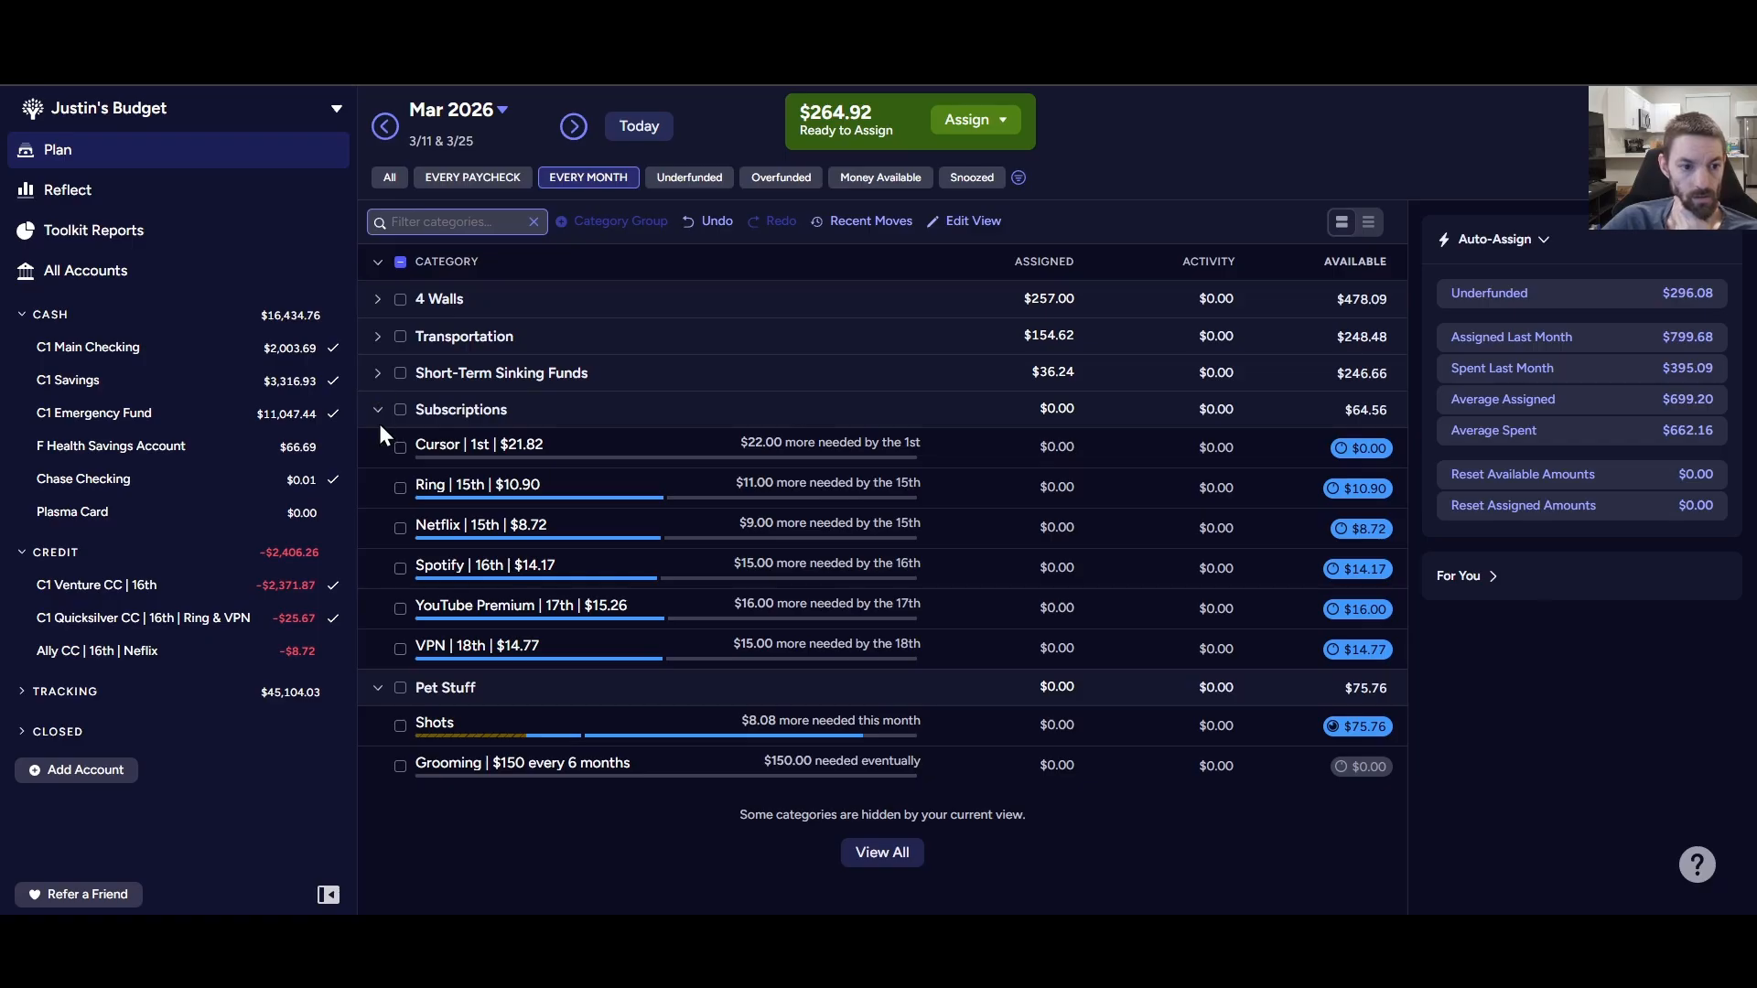
- Auto-assign the underfunded $88.00 to all six Subscriptions categories for March, check the Transportation group, and collapse Subscriptions
click(400, 410)
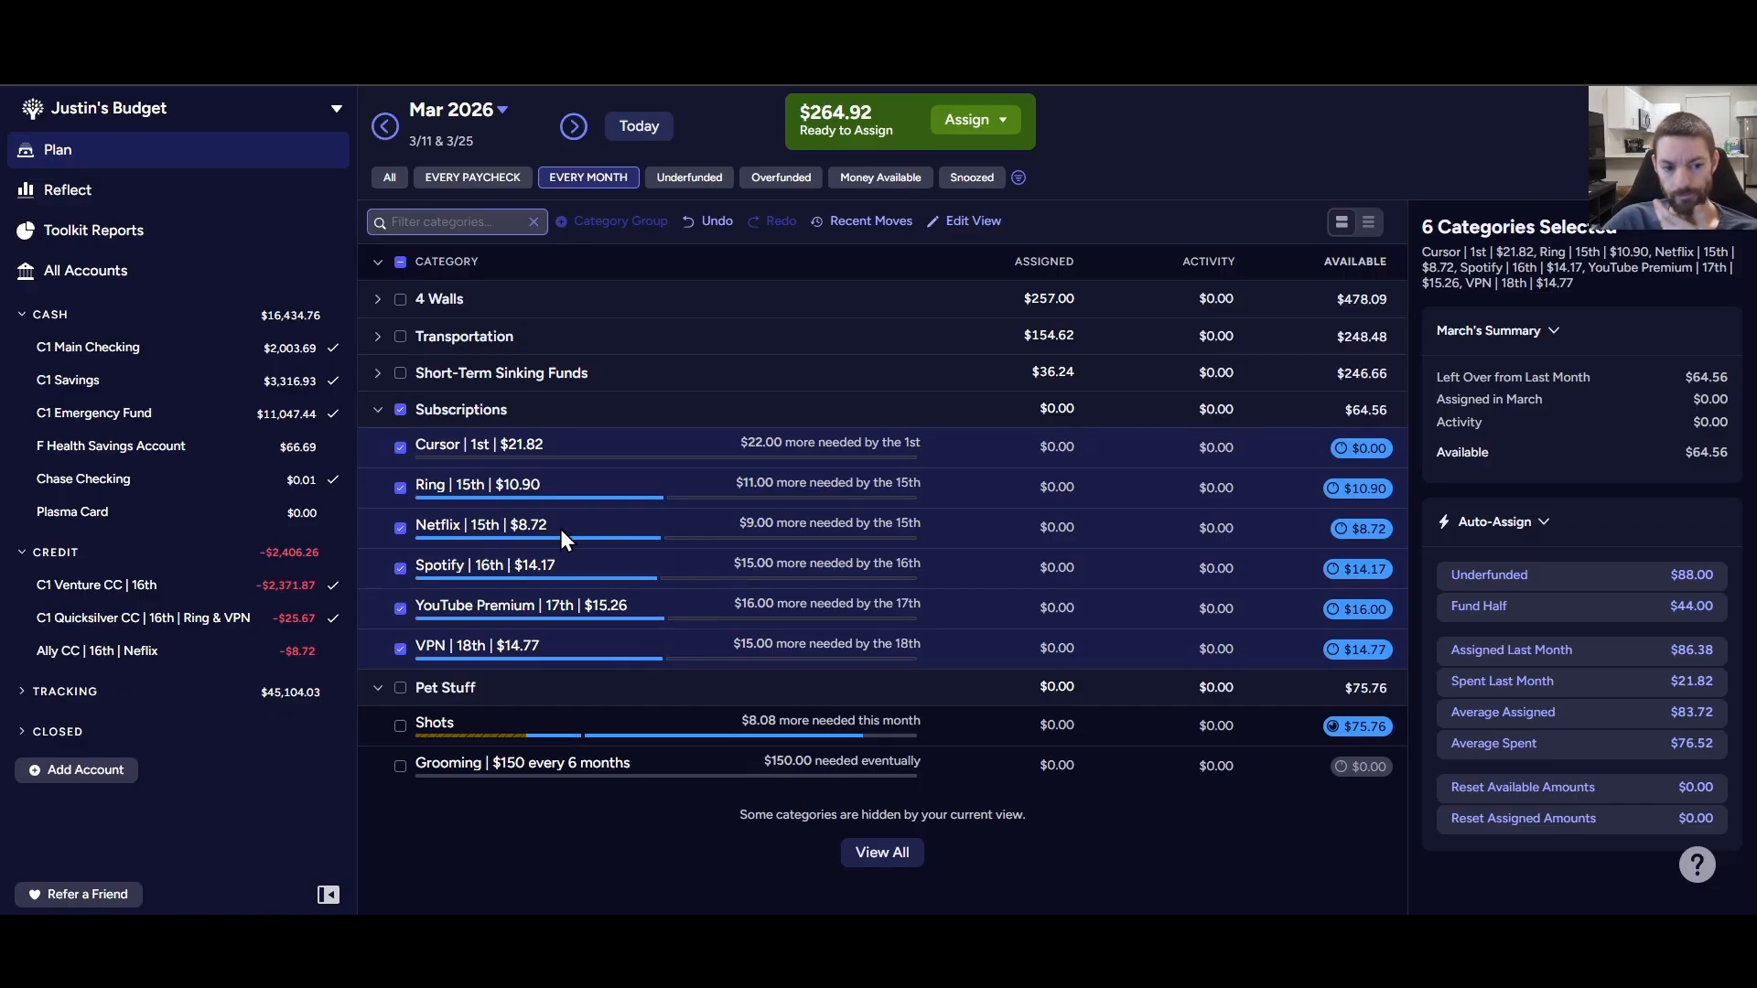
click(1556, 578)
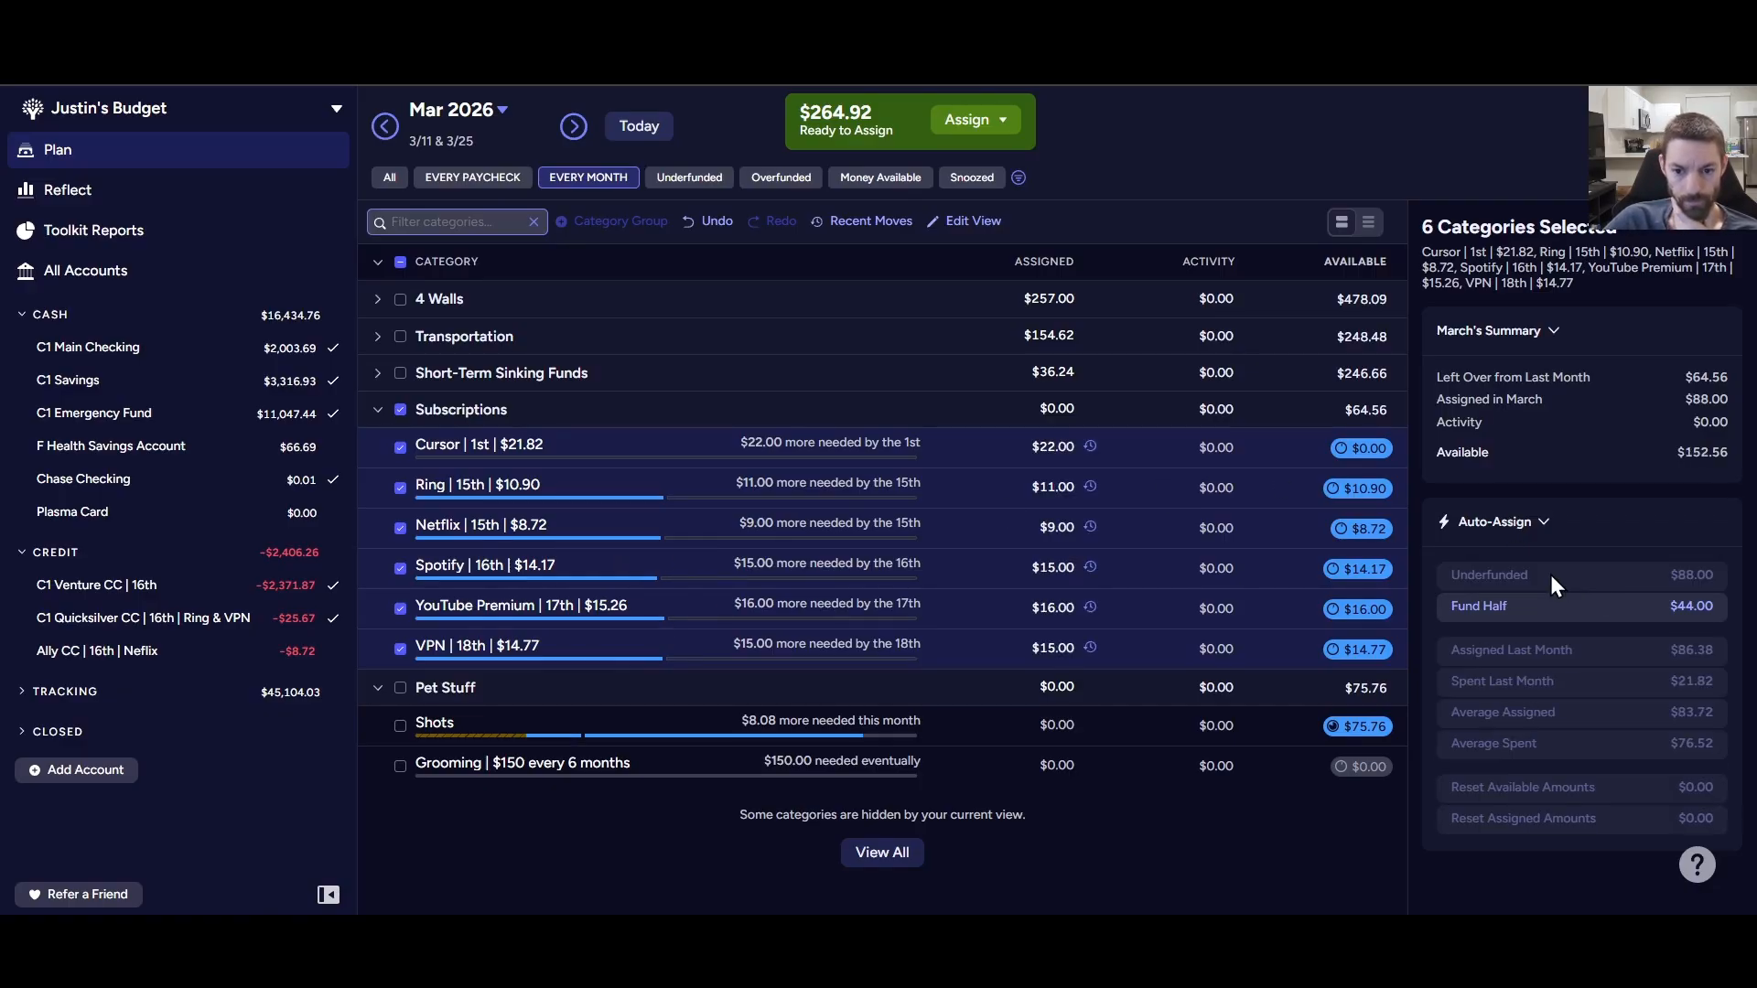
click(400, 410)
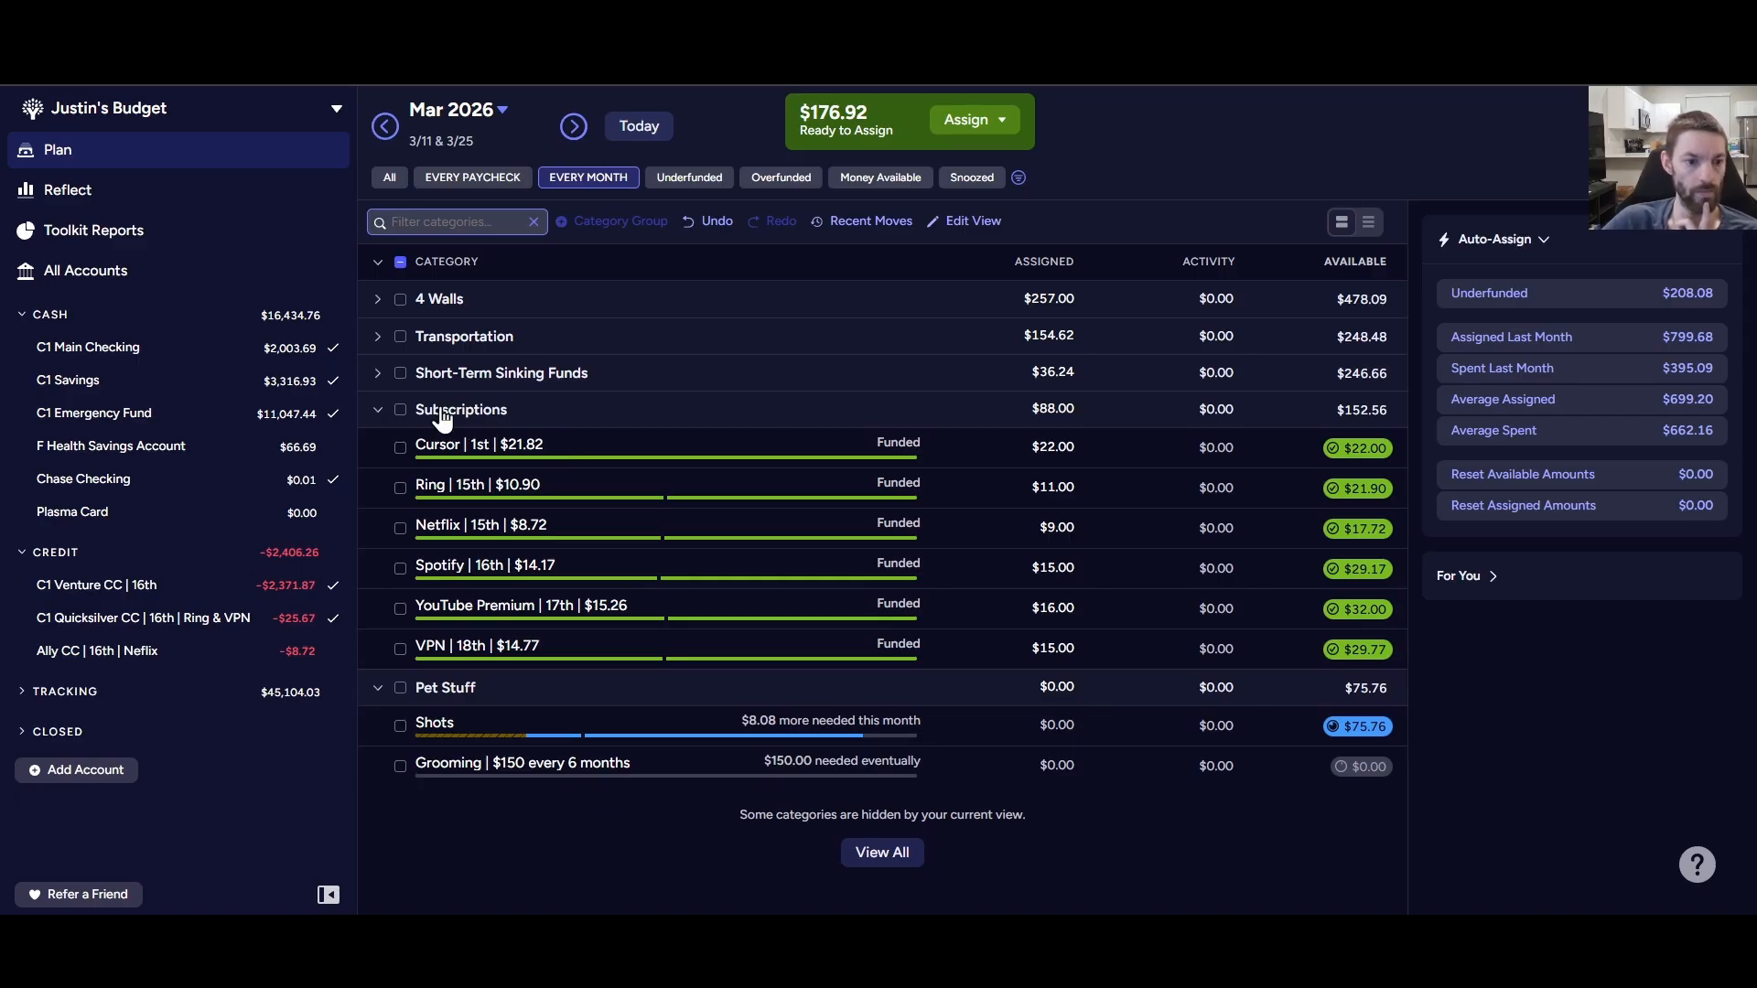
click(377, 338)
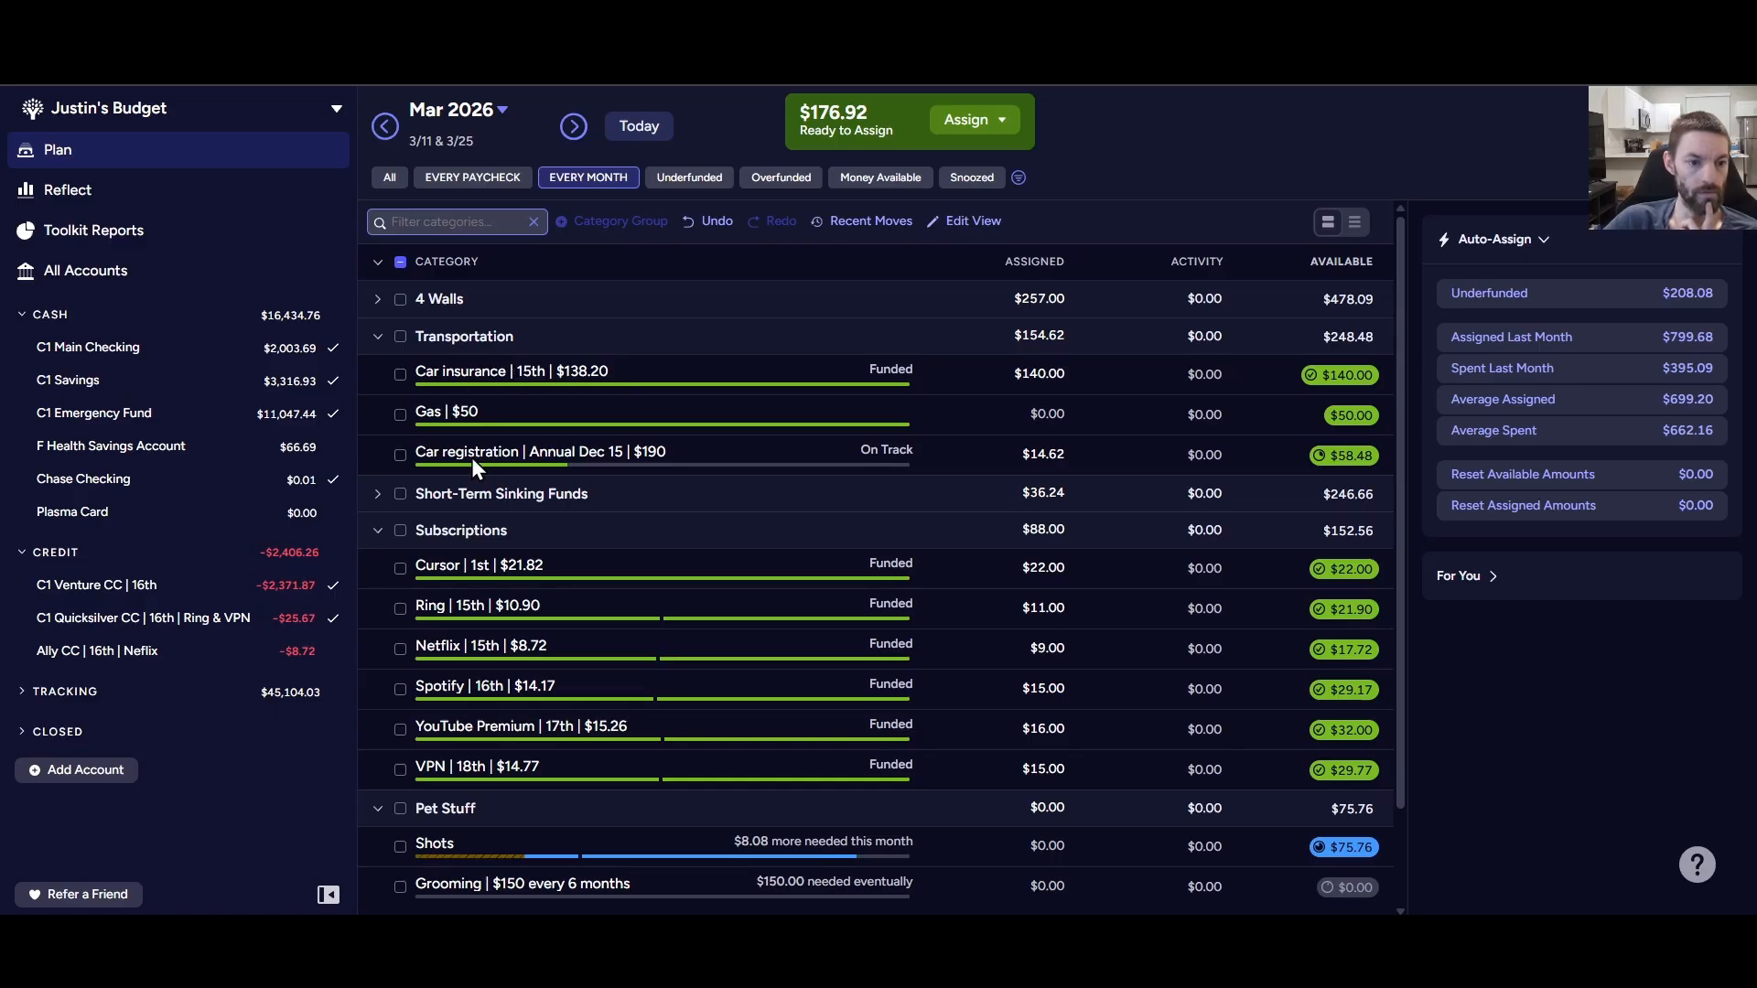
click(376, 338)
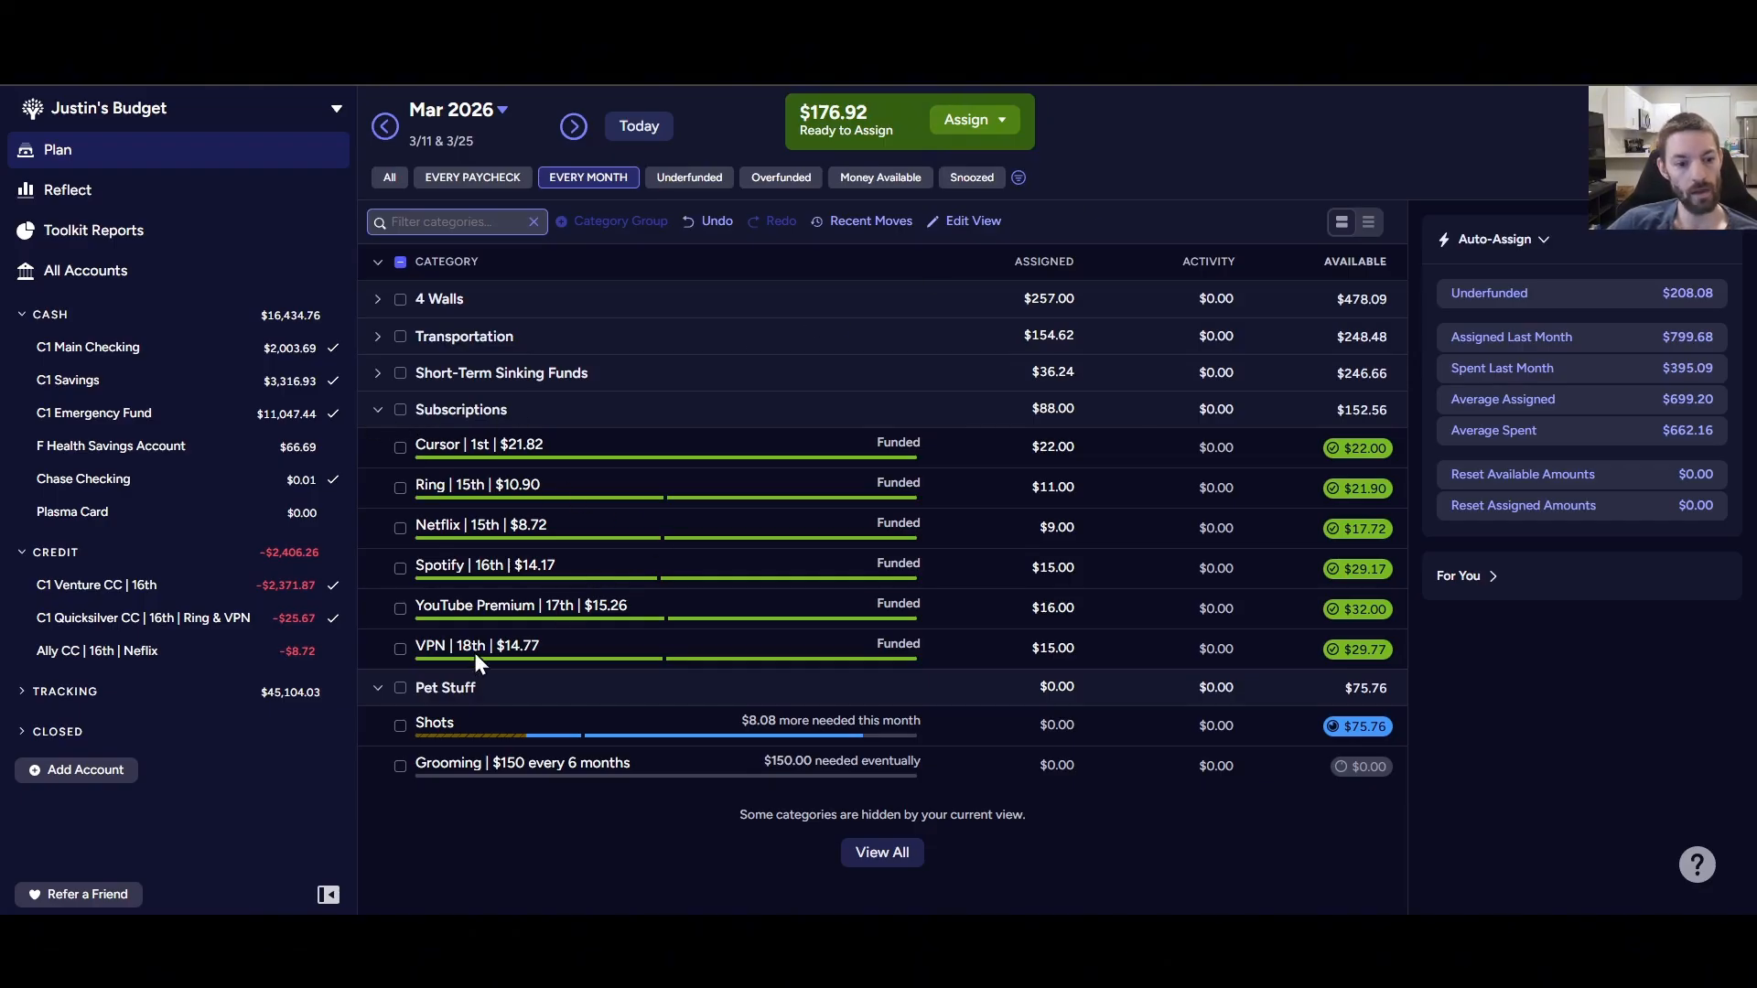
click(377, 412)
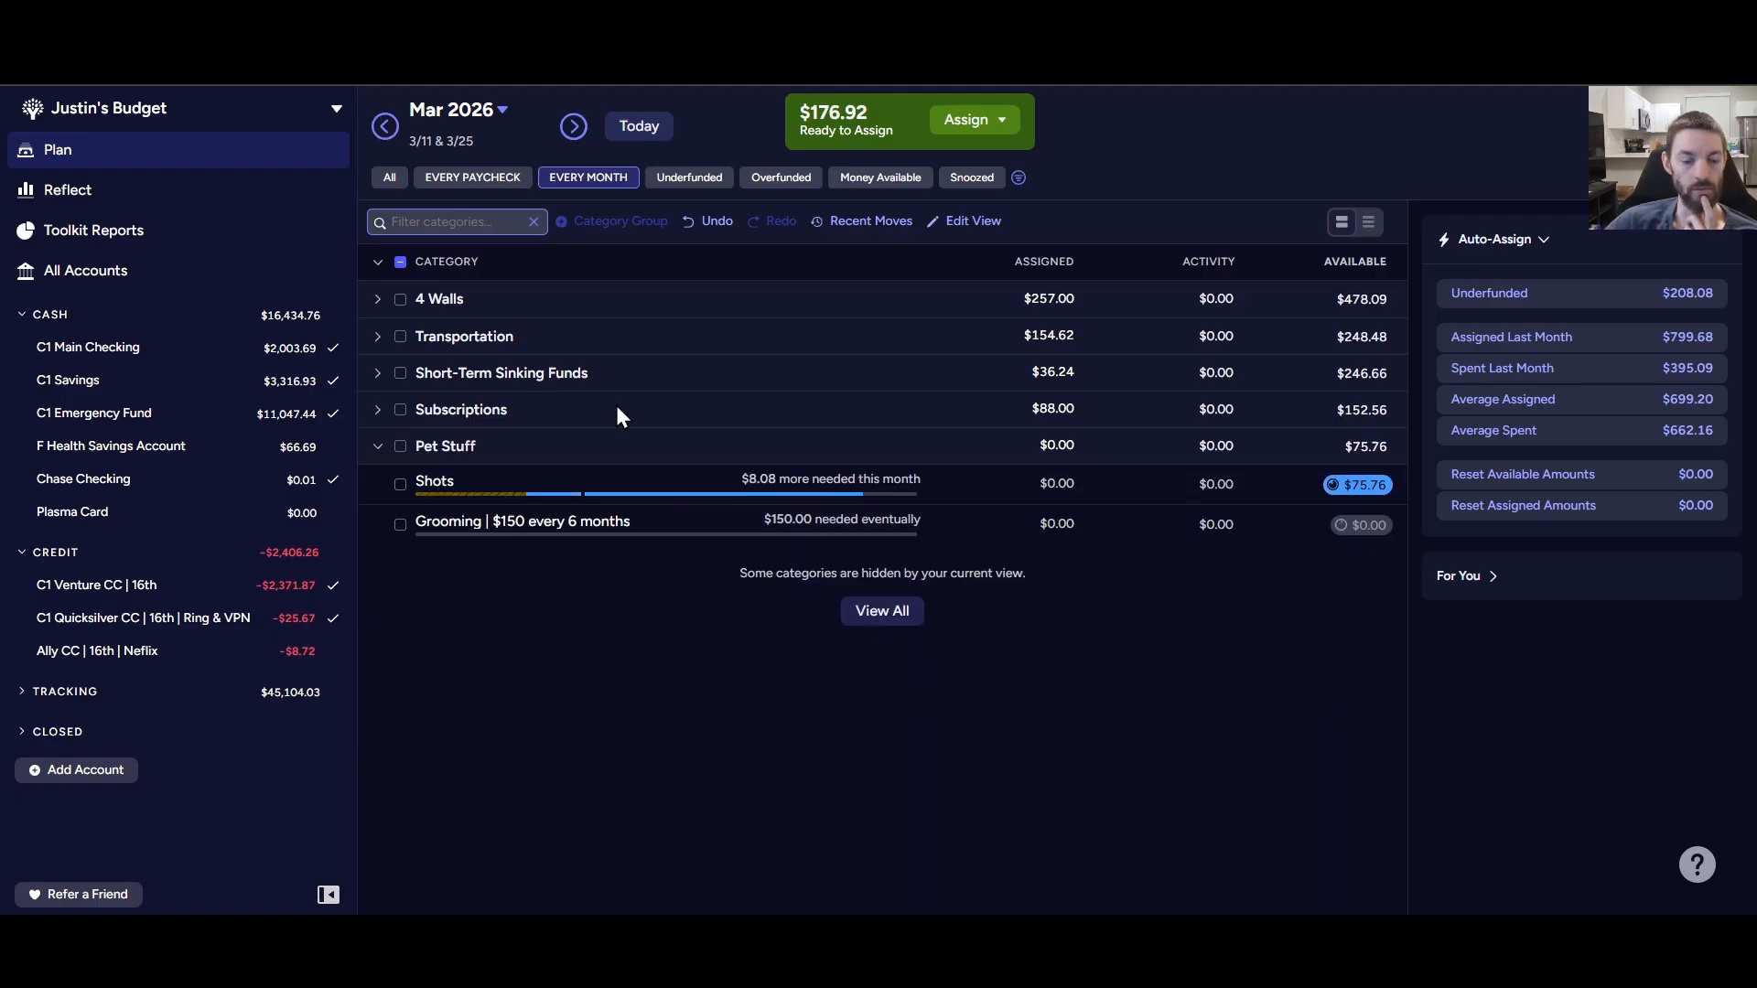
- Auto-assign the underfunded $8.08 to the Shots category for March and collapse the Pet Stuff group
click(400, 483)
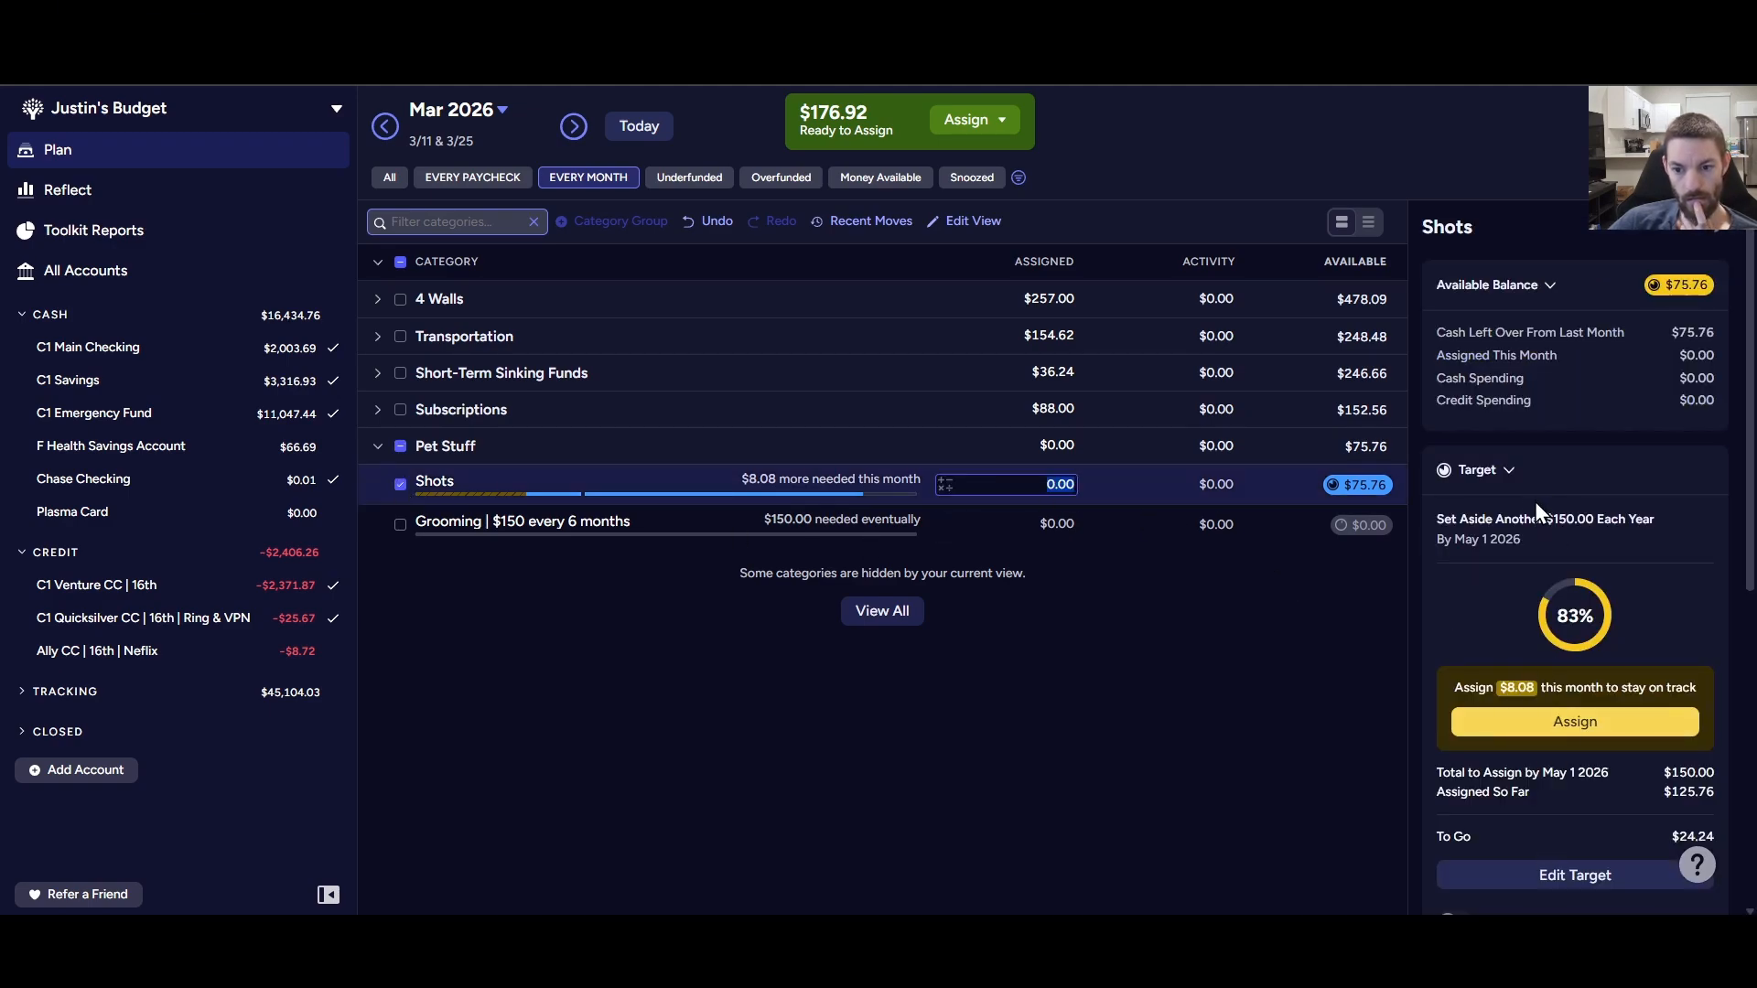
scroll(1556, 704, down, 3)
scroll(1572, 700, up, 3)
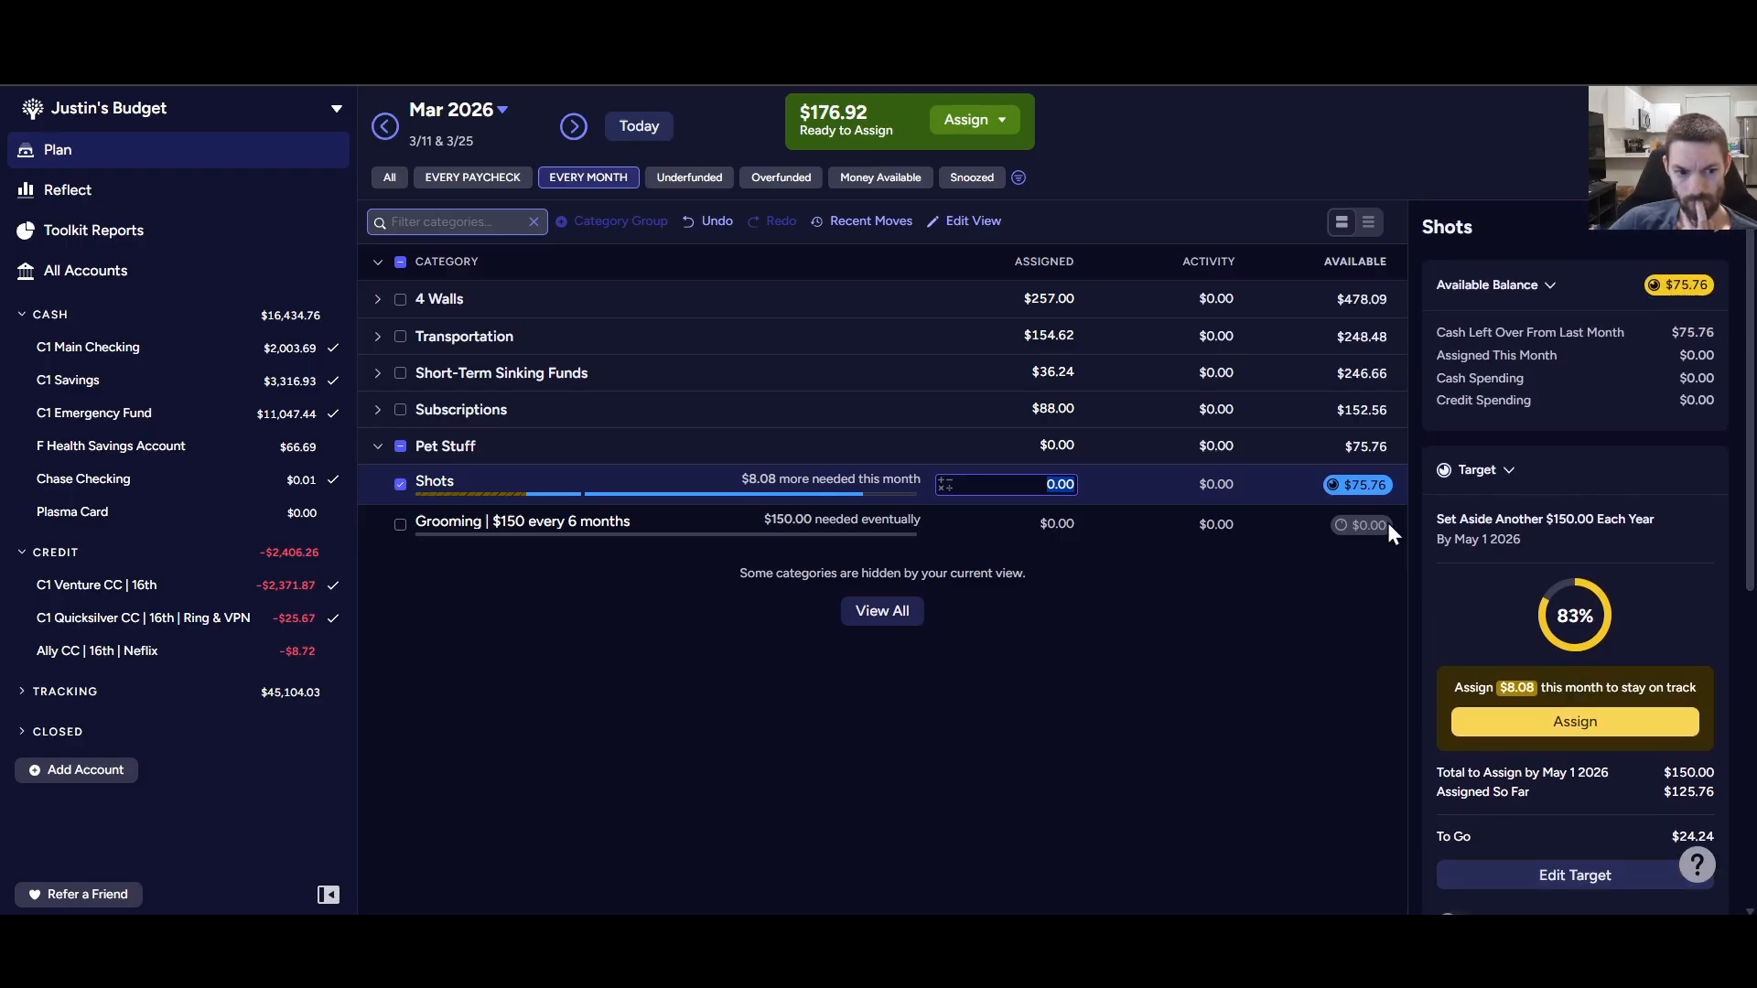
scroll(1567, 787, down, 3)
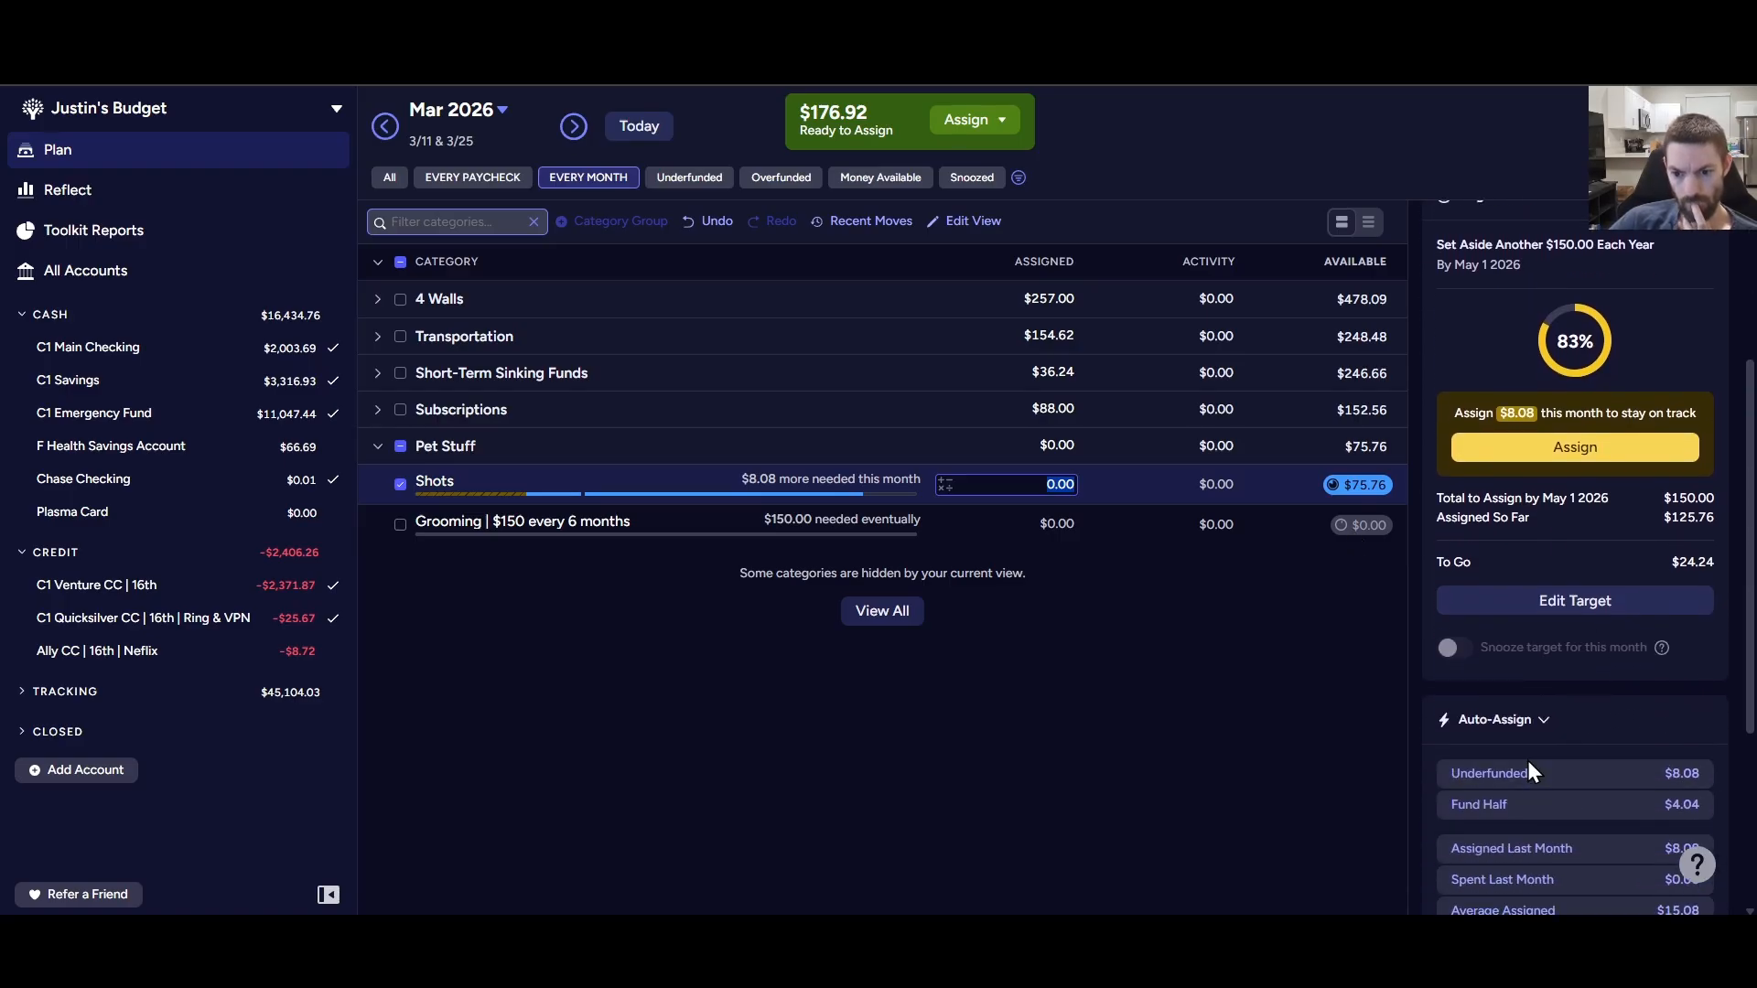
click(1523, 774)
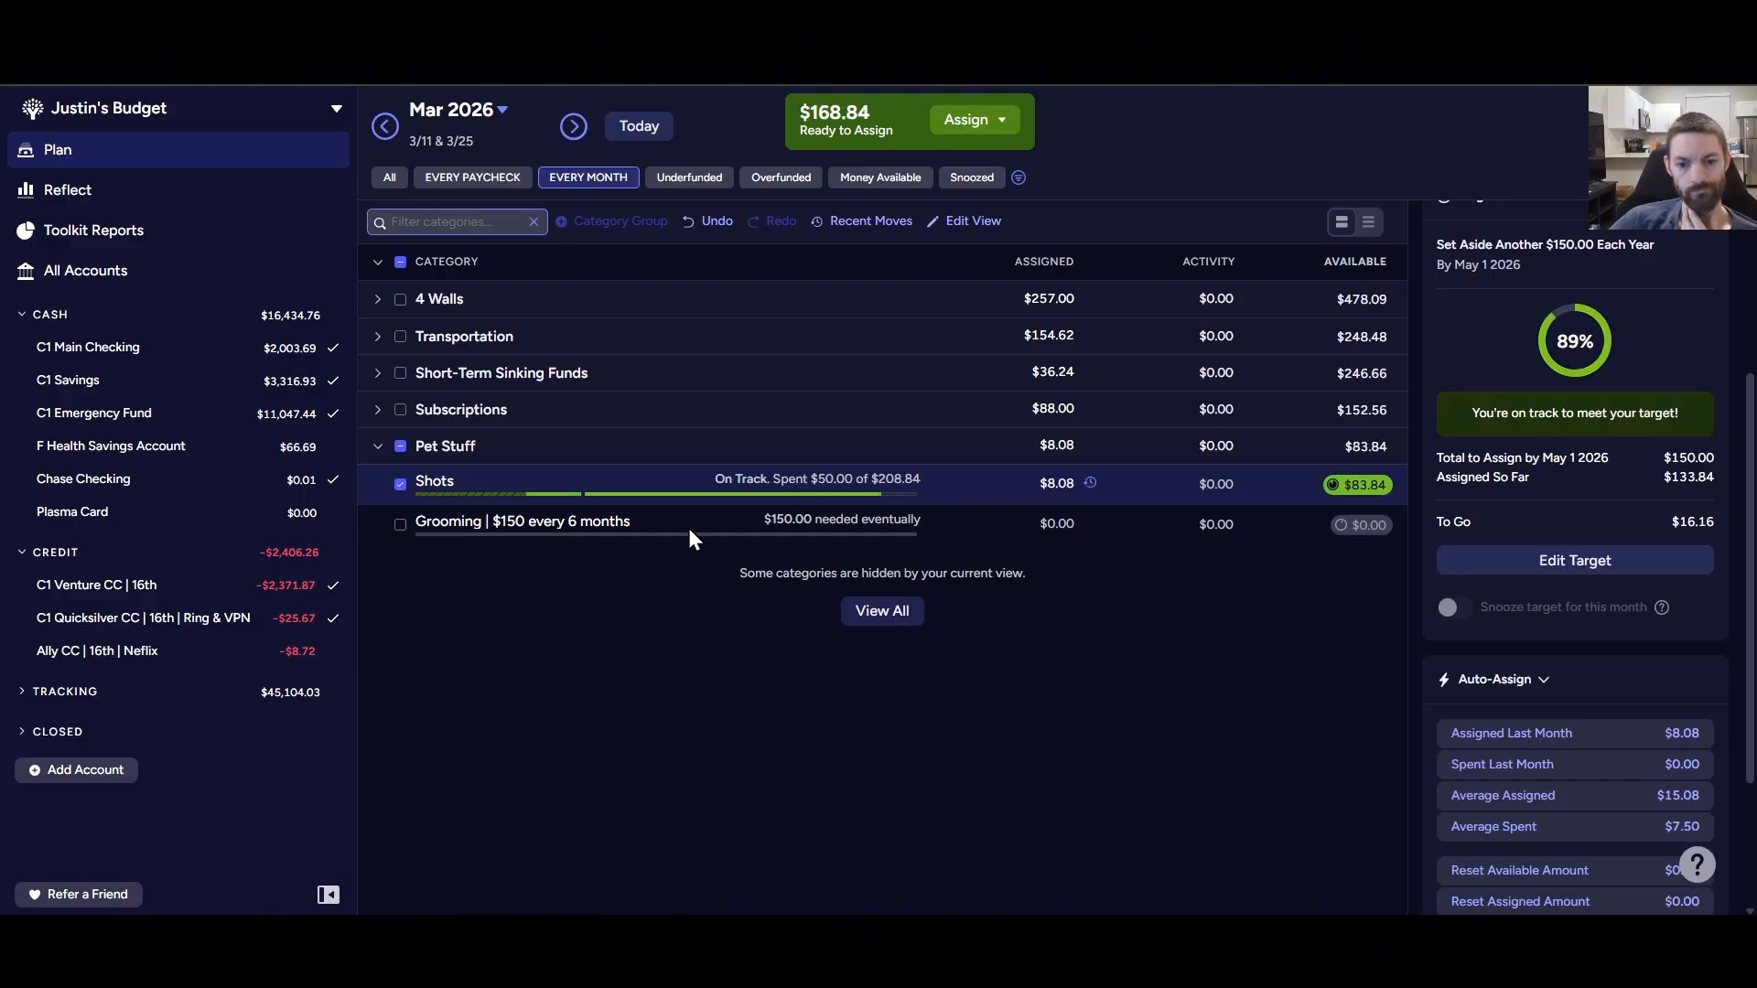
click(399, 485)
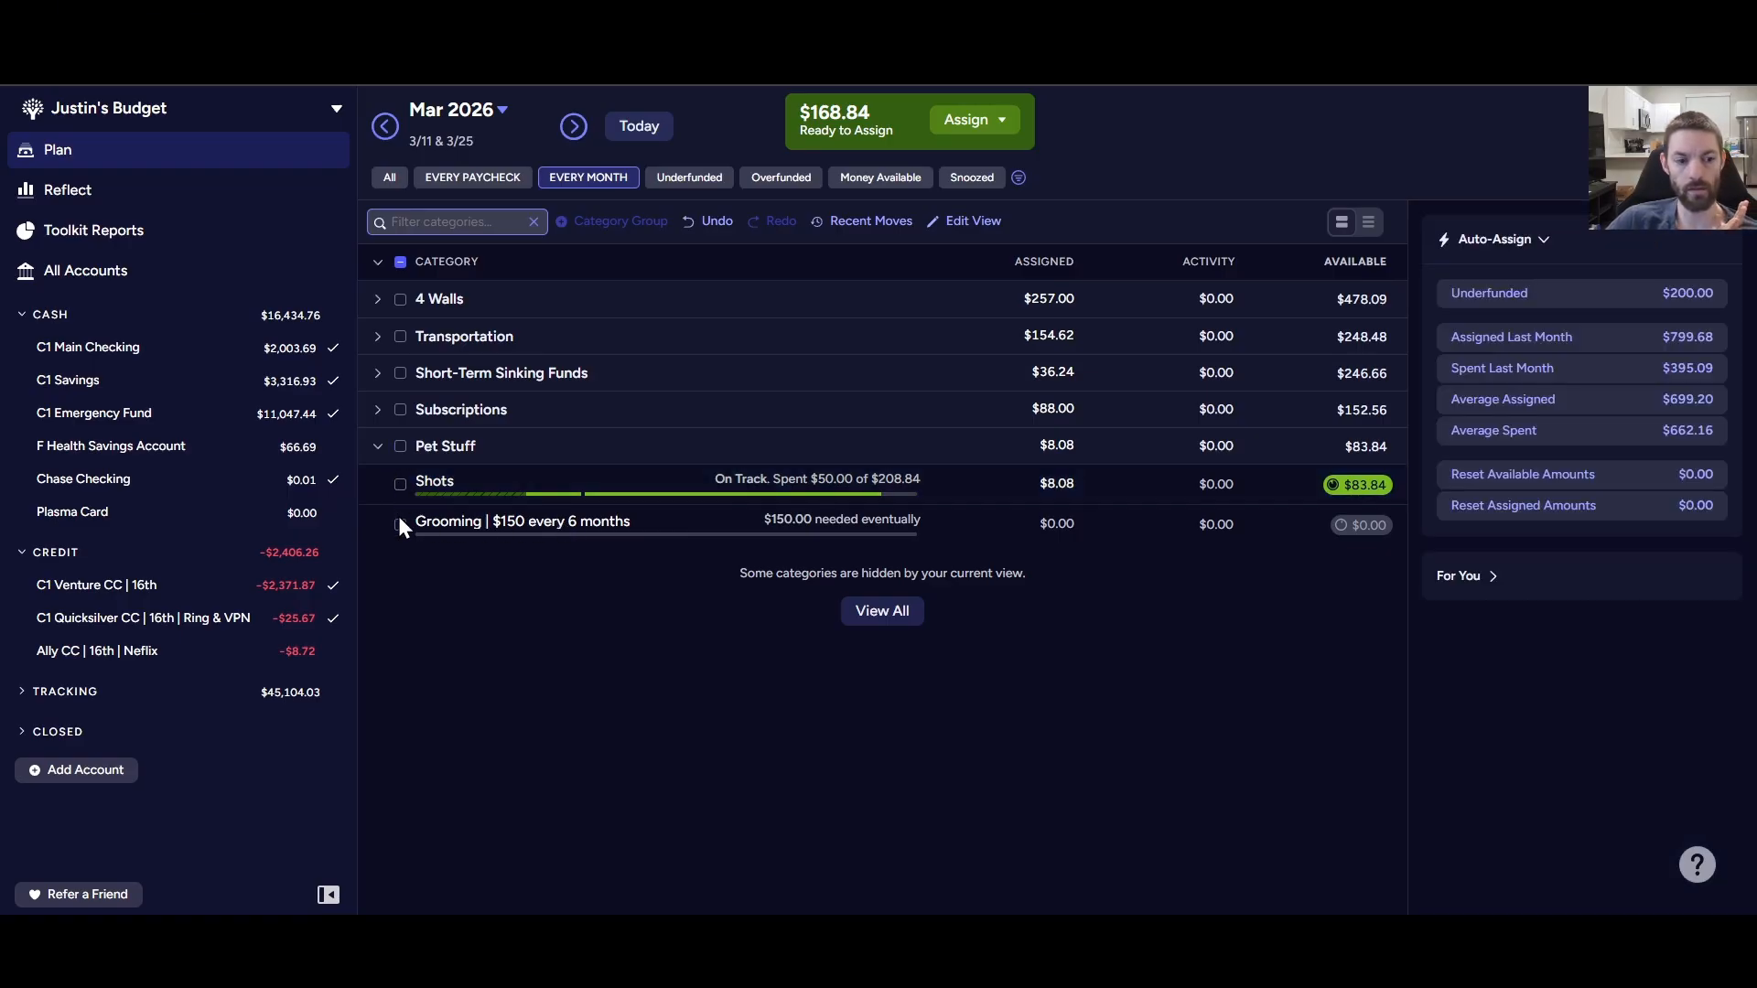
click(377, 448)
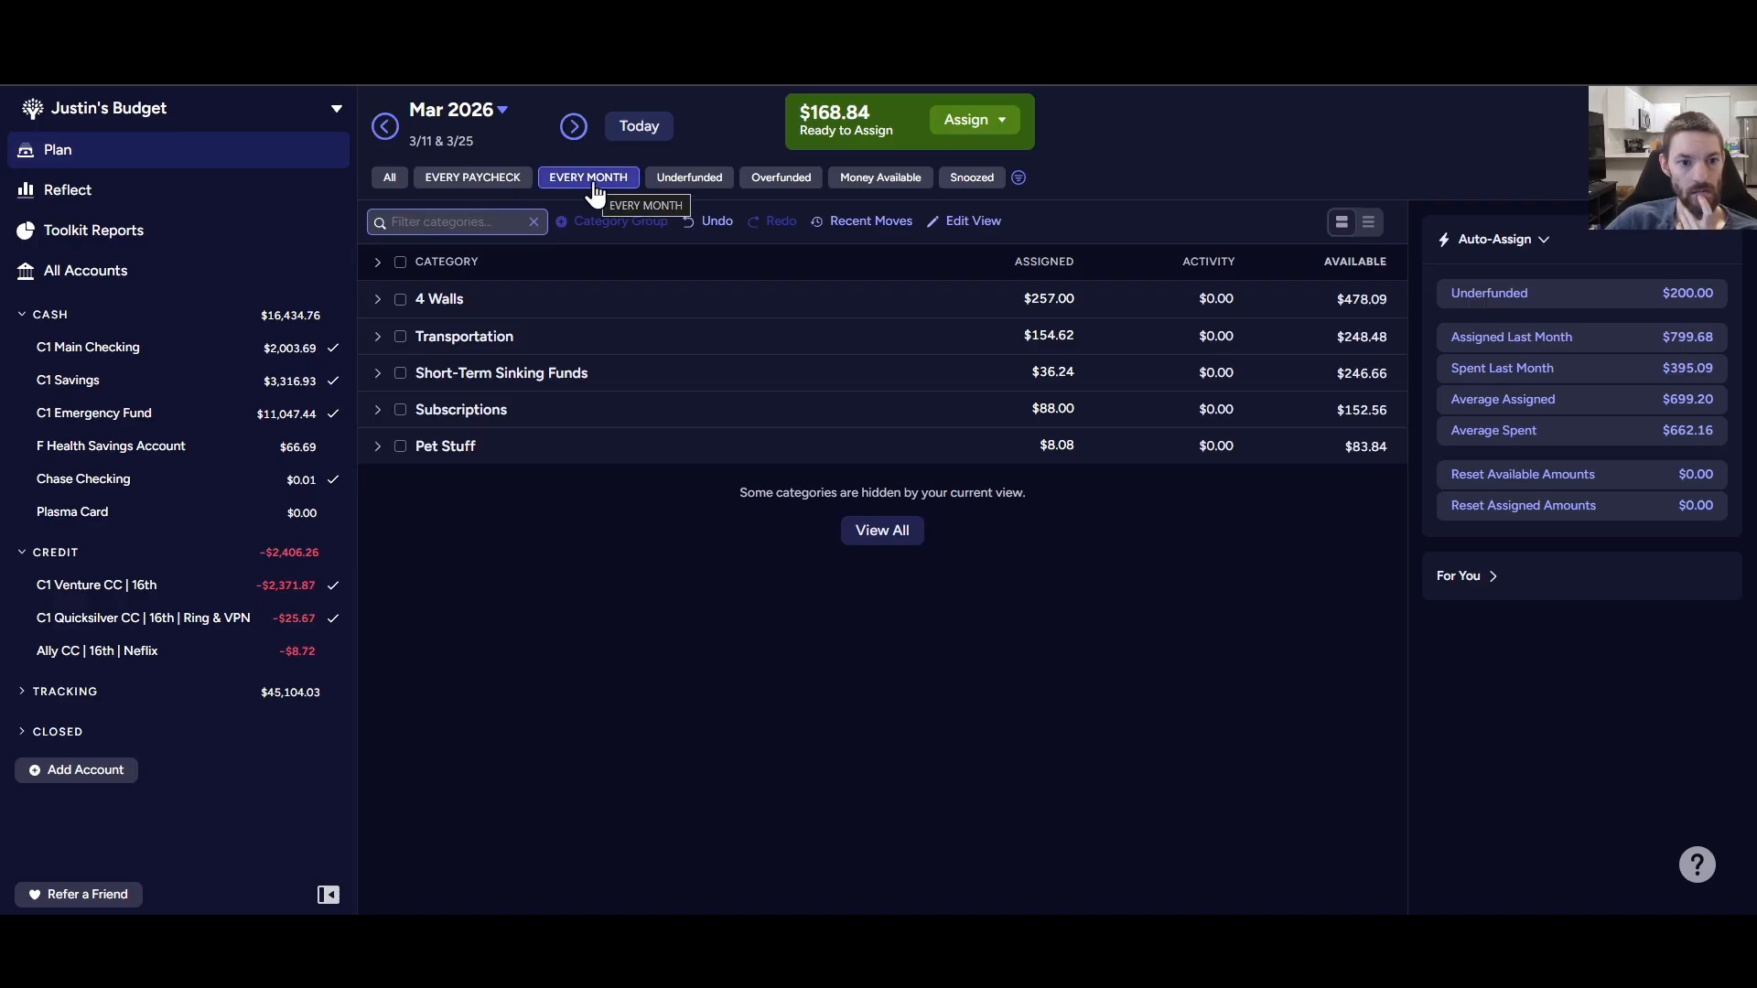
- Show all categories with every group expanded, and collapse Wish Farm, Holding Funds and Credit Card Payments
click(390, 177)
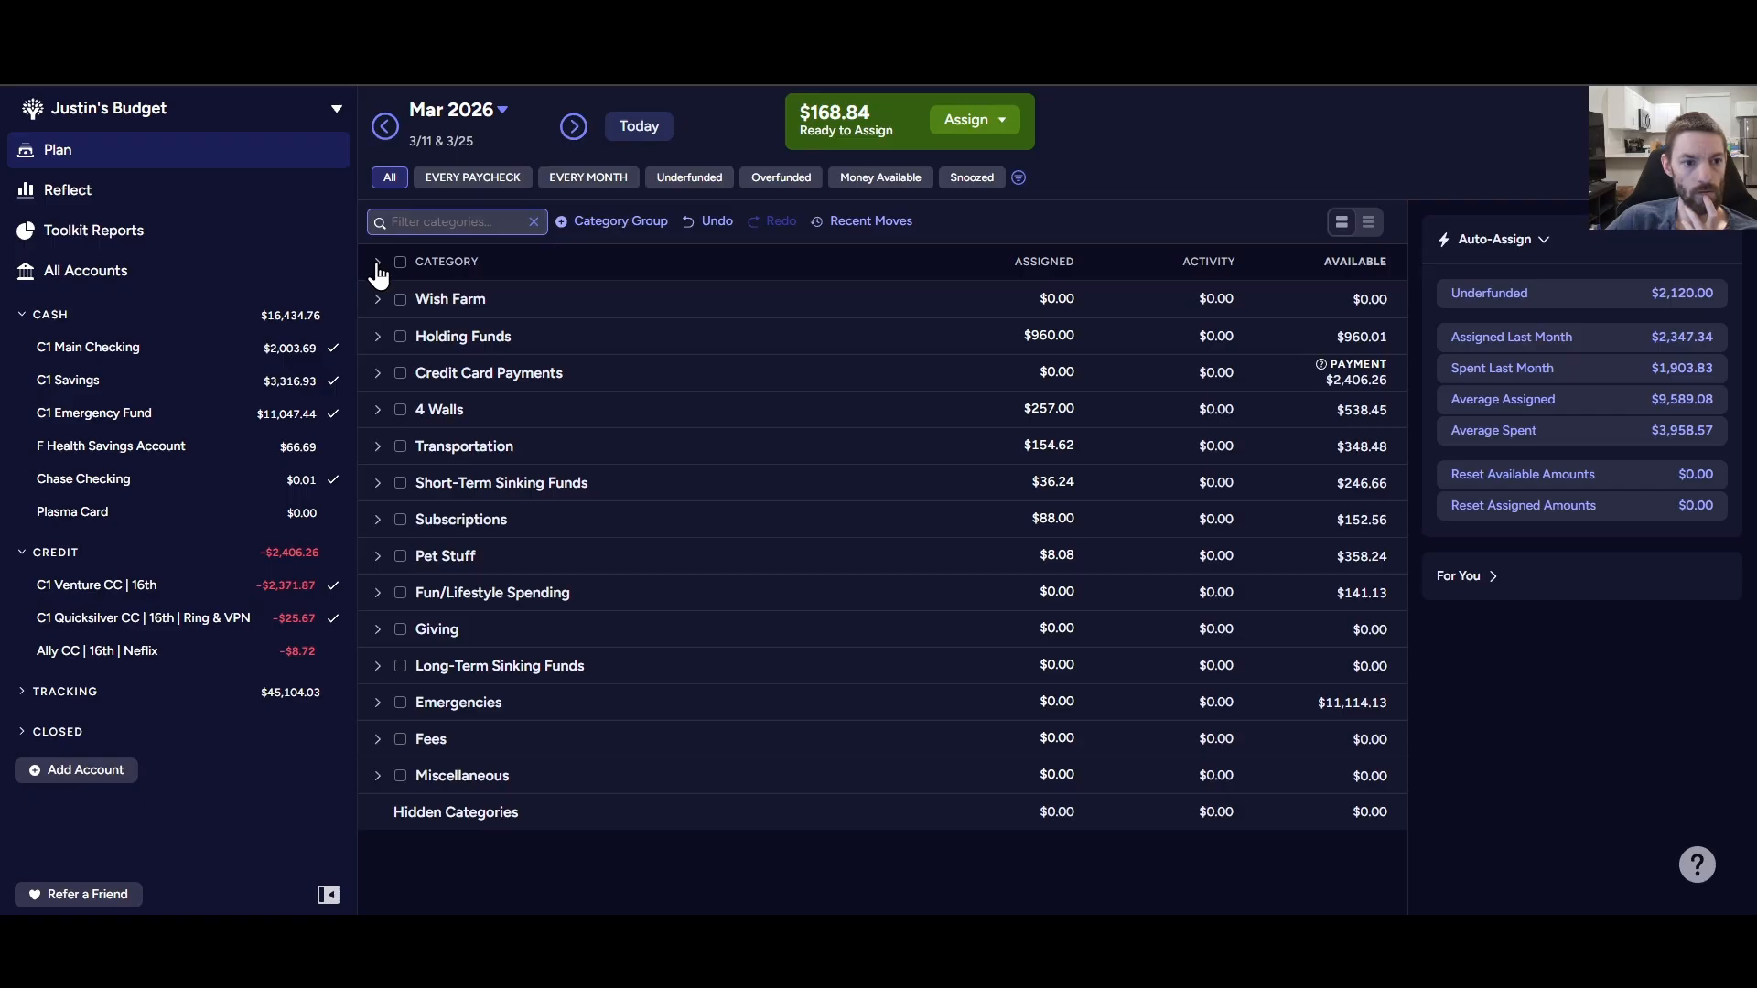
click(377, 264)
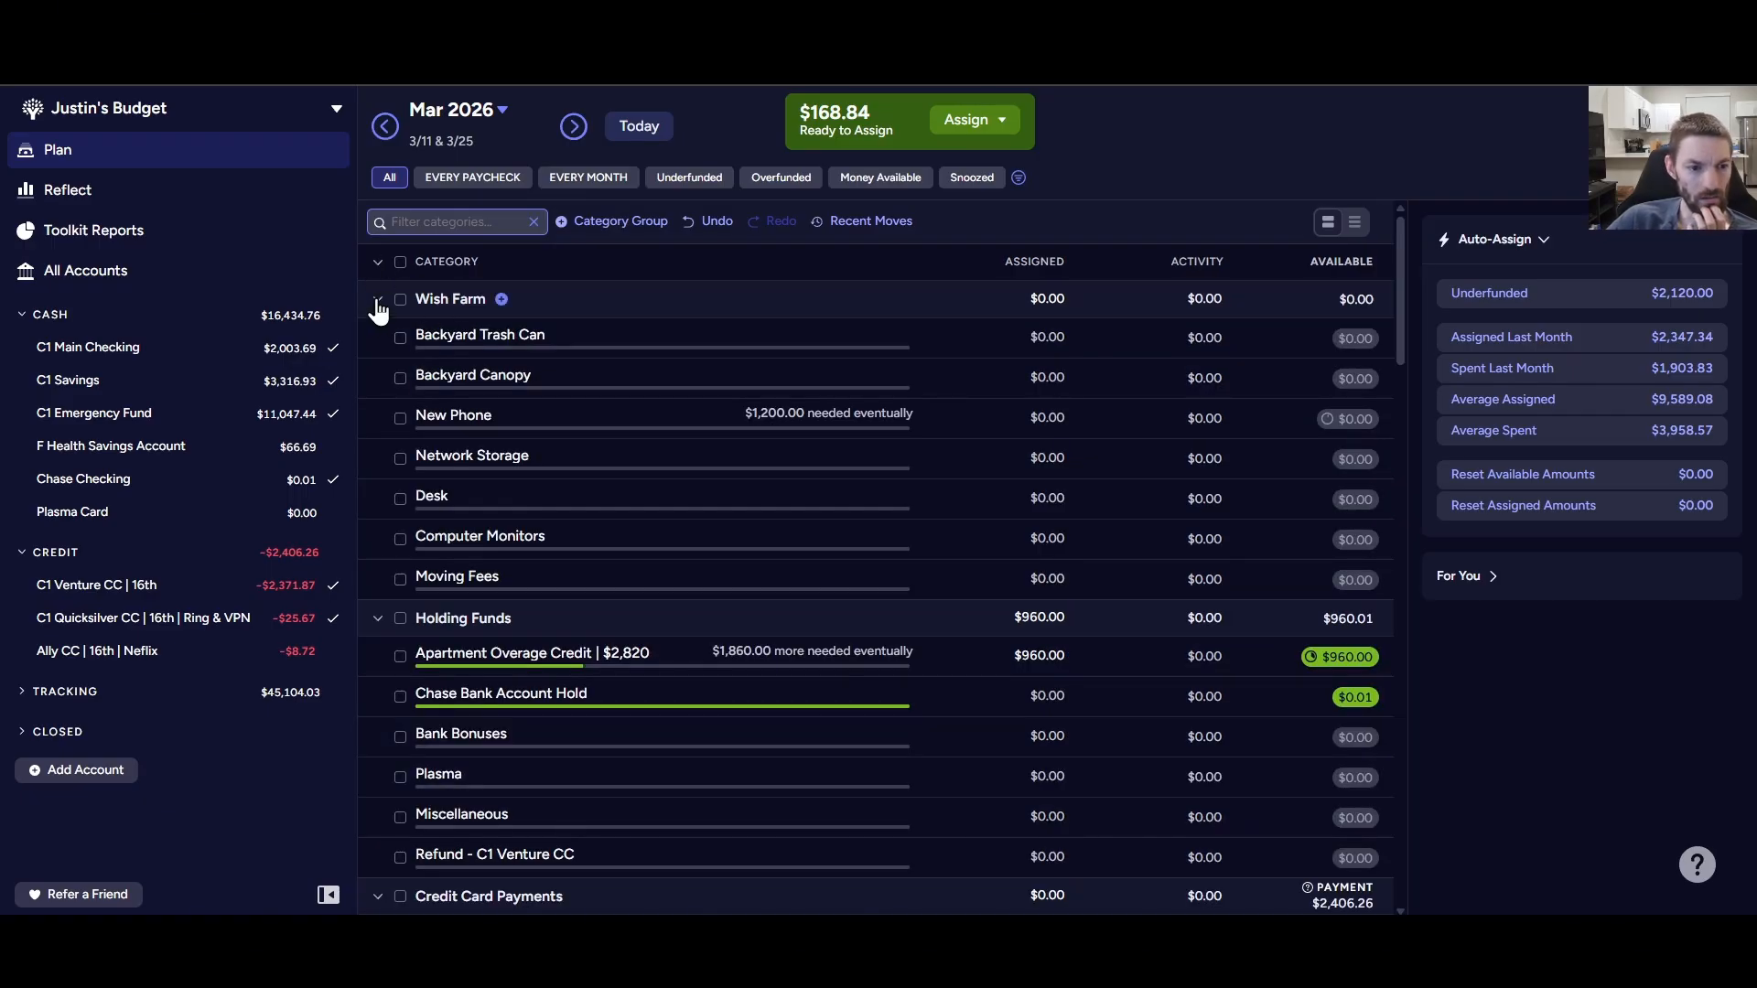
click(377, 300)
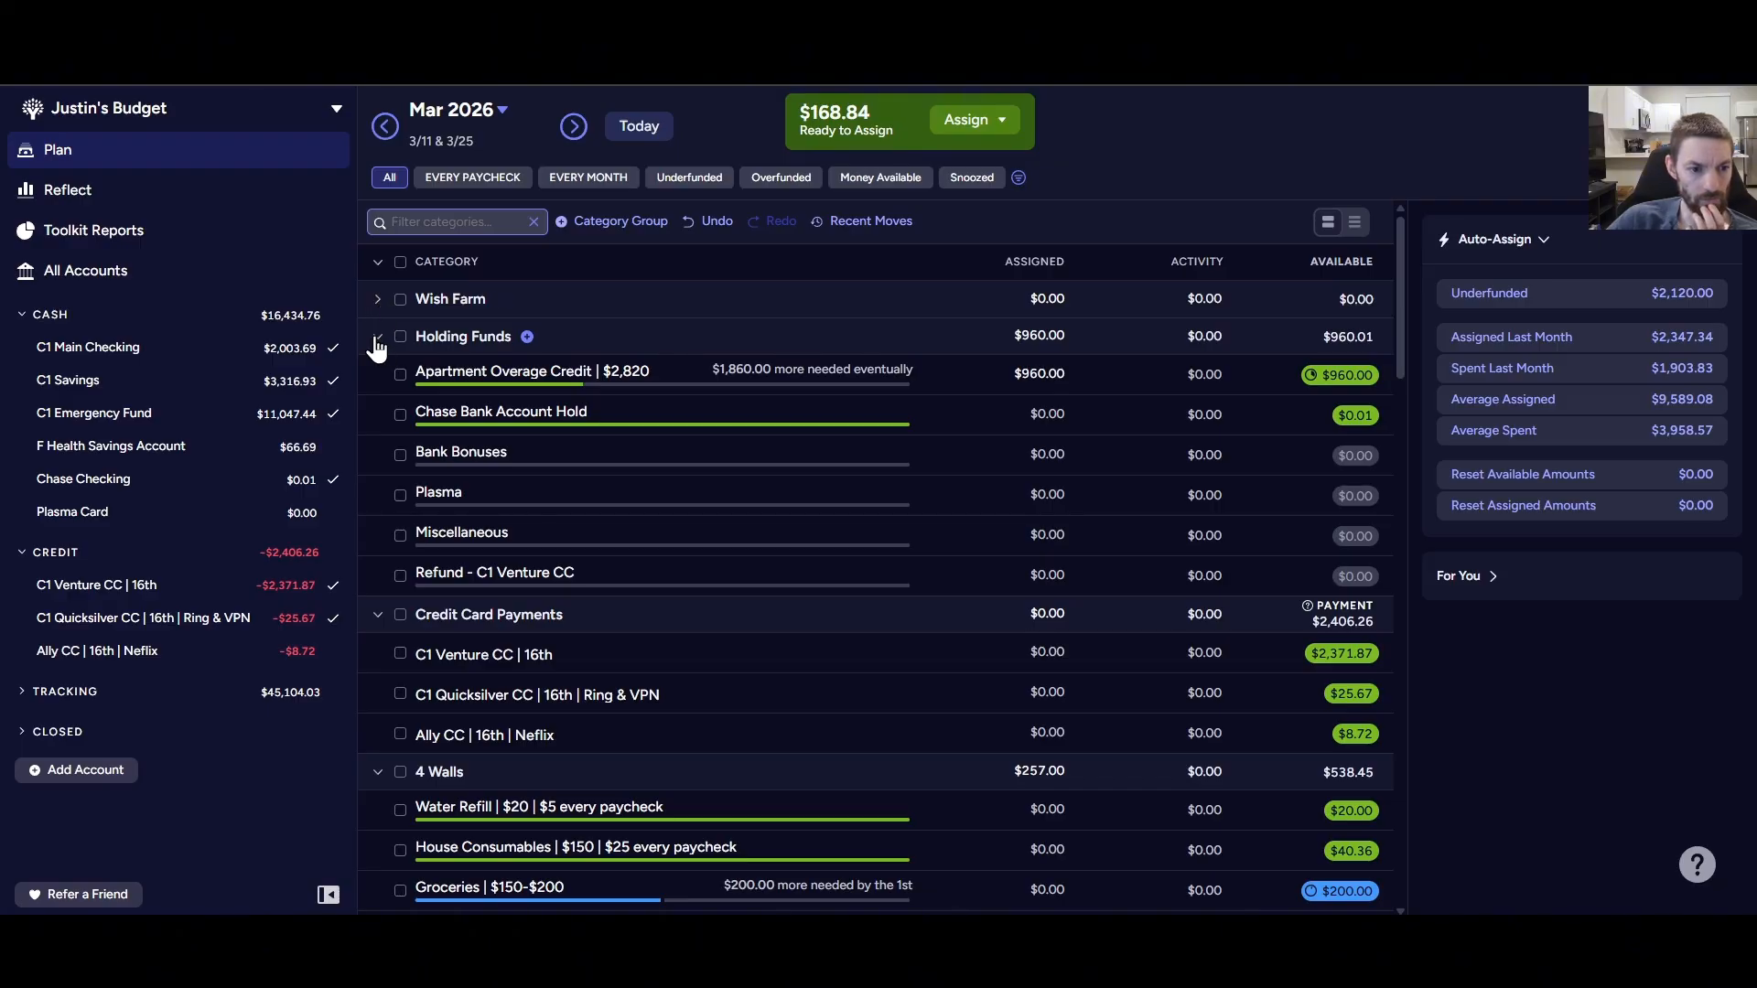
click(377, 338)
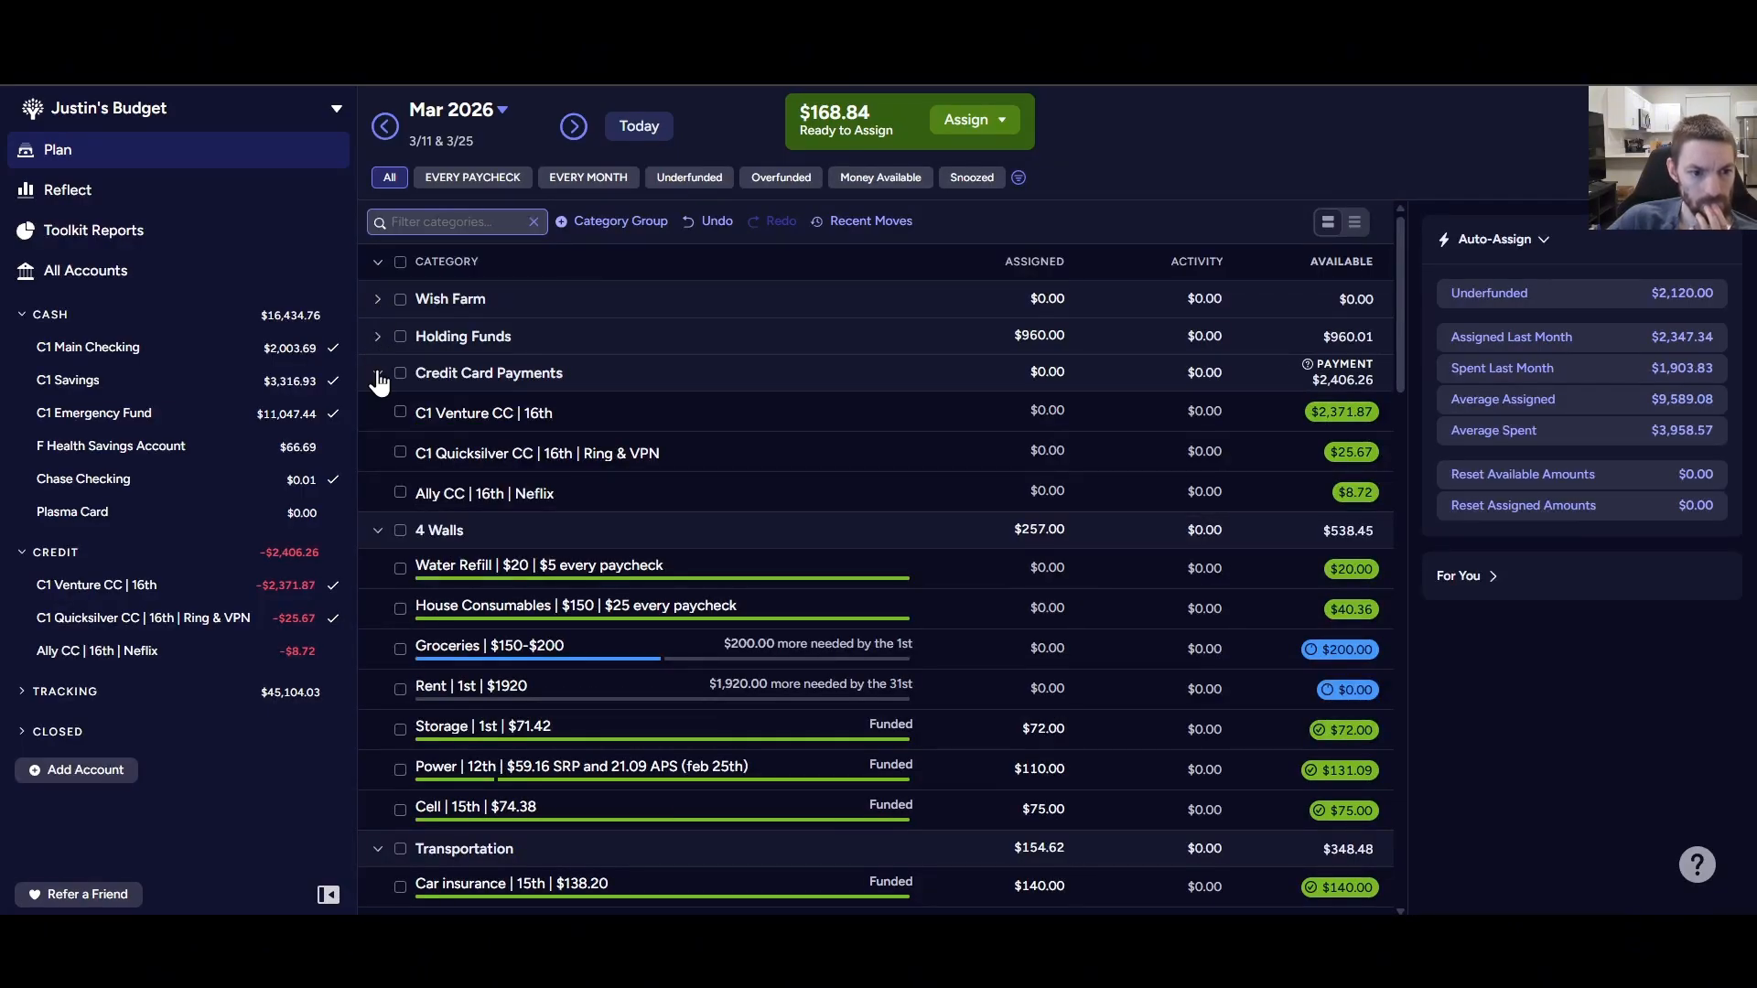
click(377, 375)
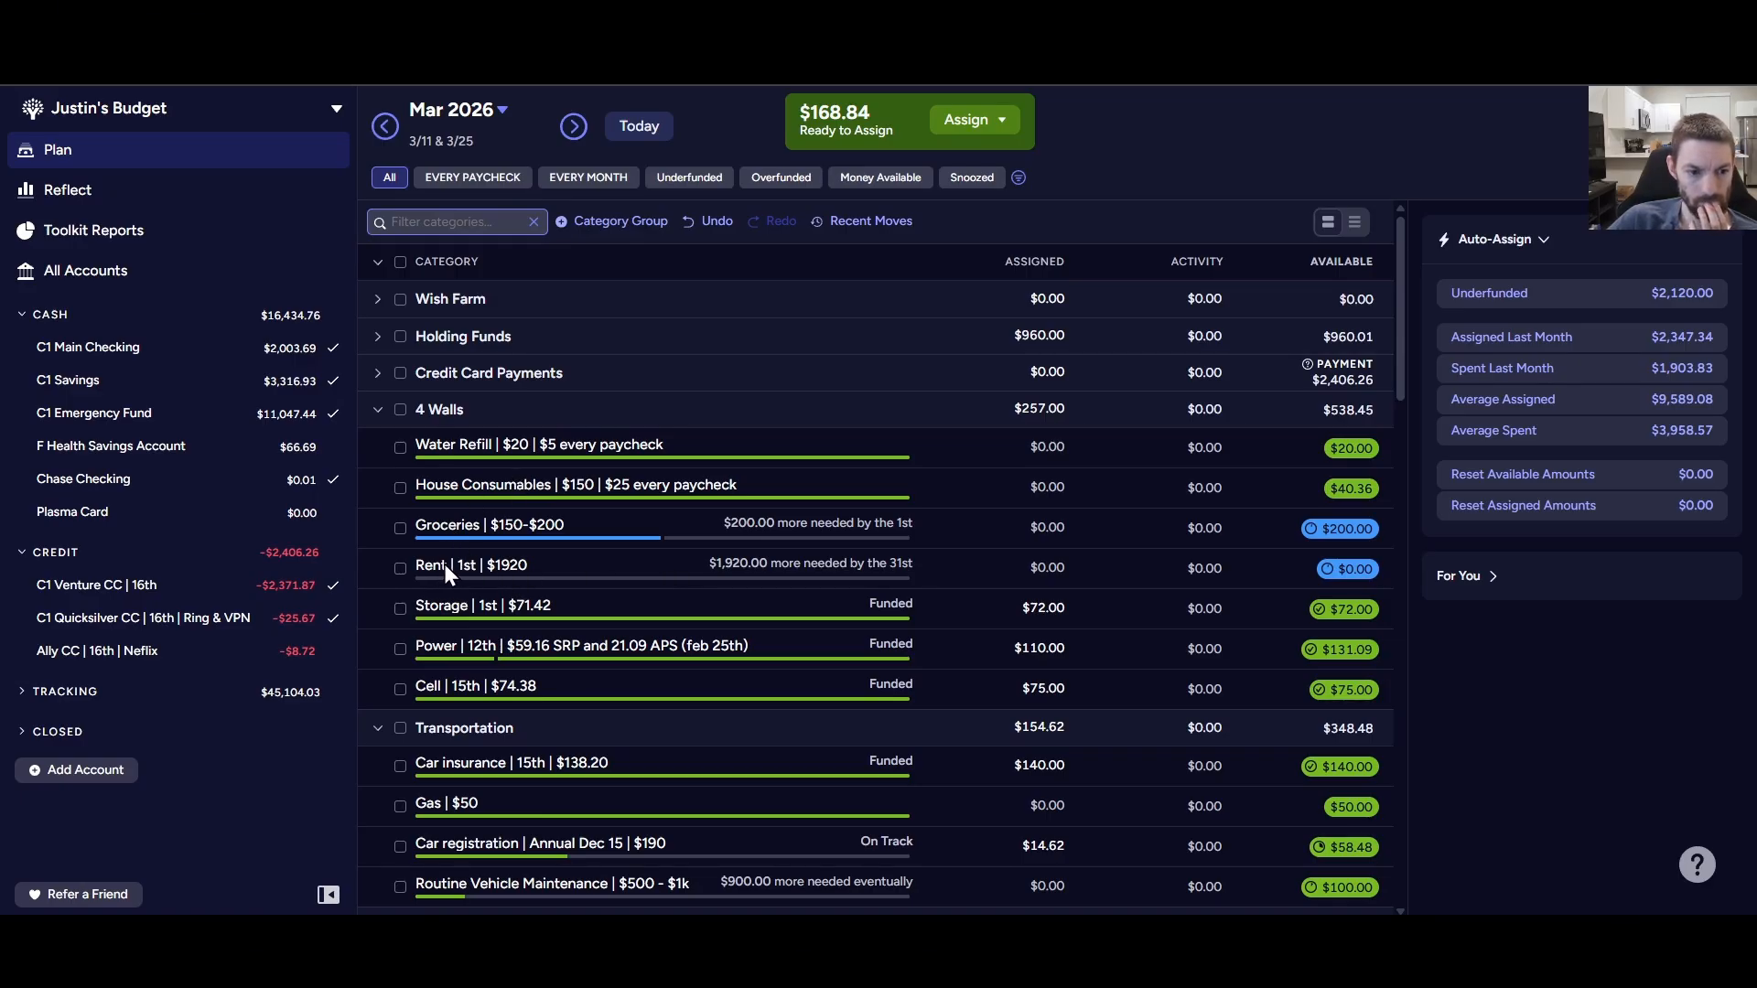
- Review March funding in the 4 Walls, Transportation, Short-Term Sinking Funds, Subscriptions and Pet Stuff groups, collapsing each one
mouse_move(443, 564)
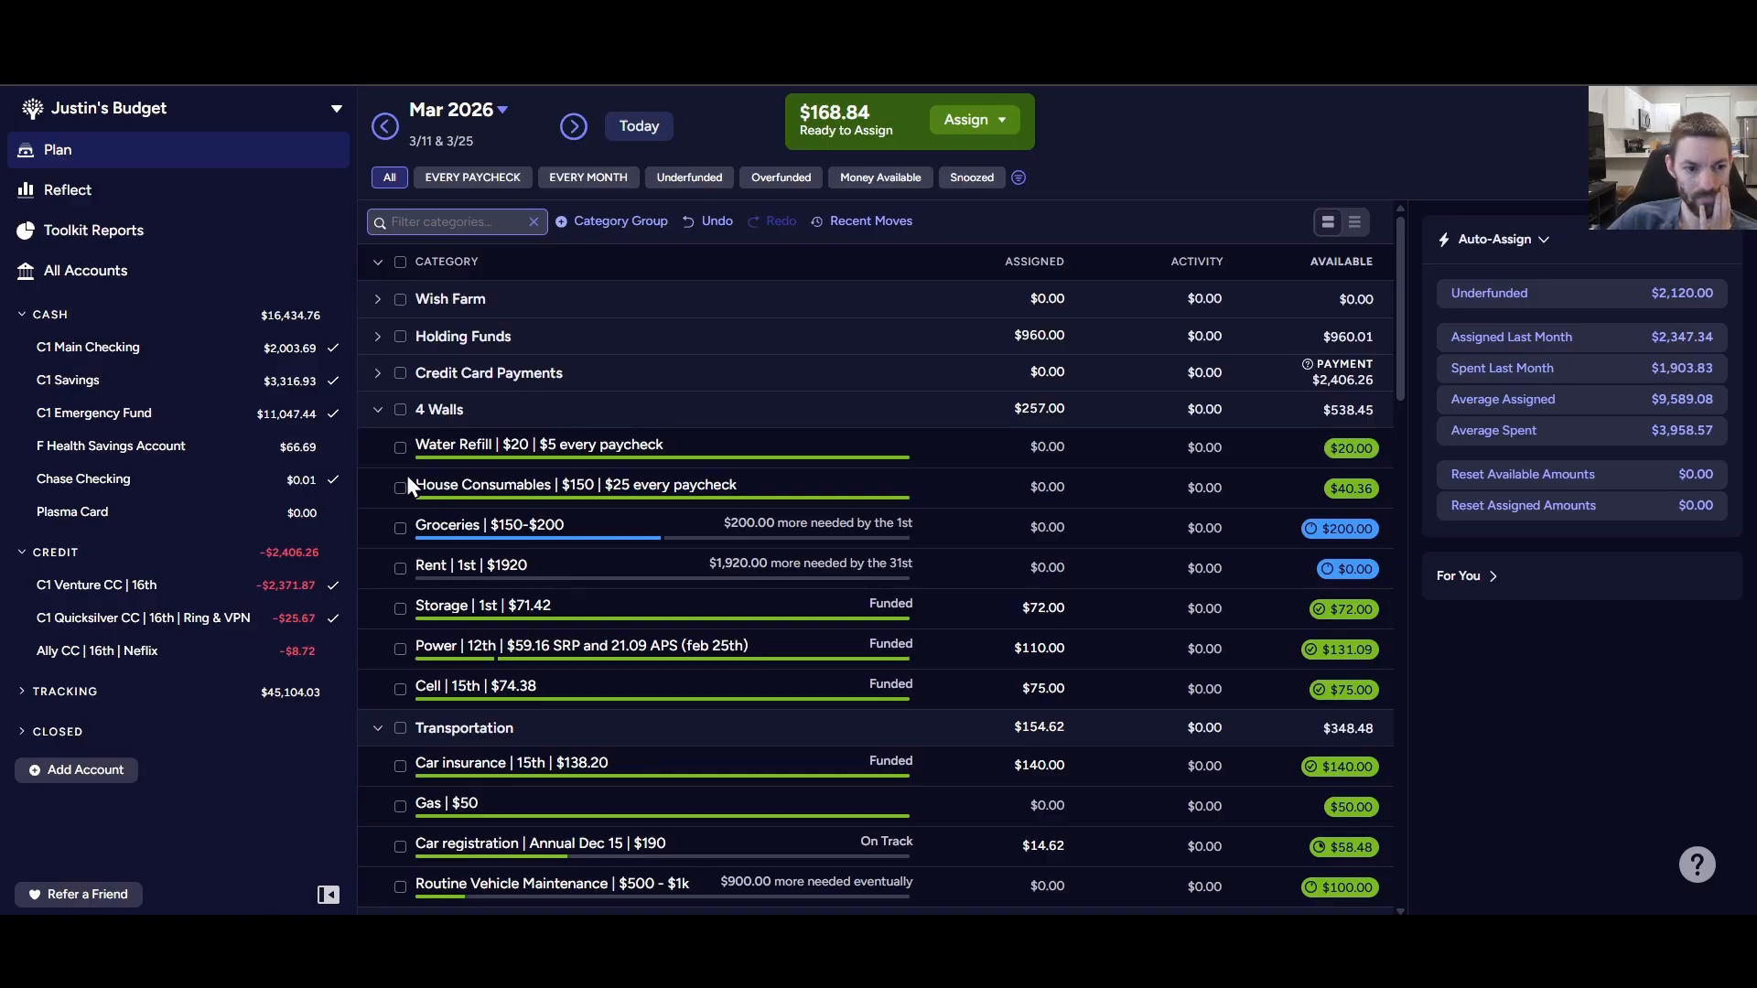
click(377, 415)
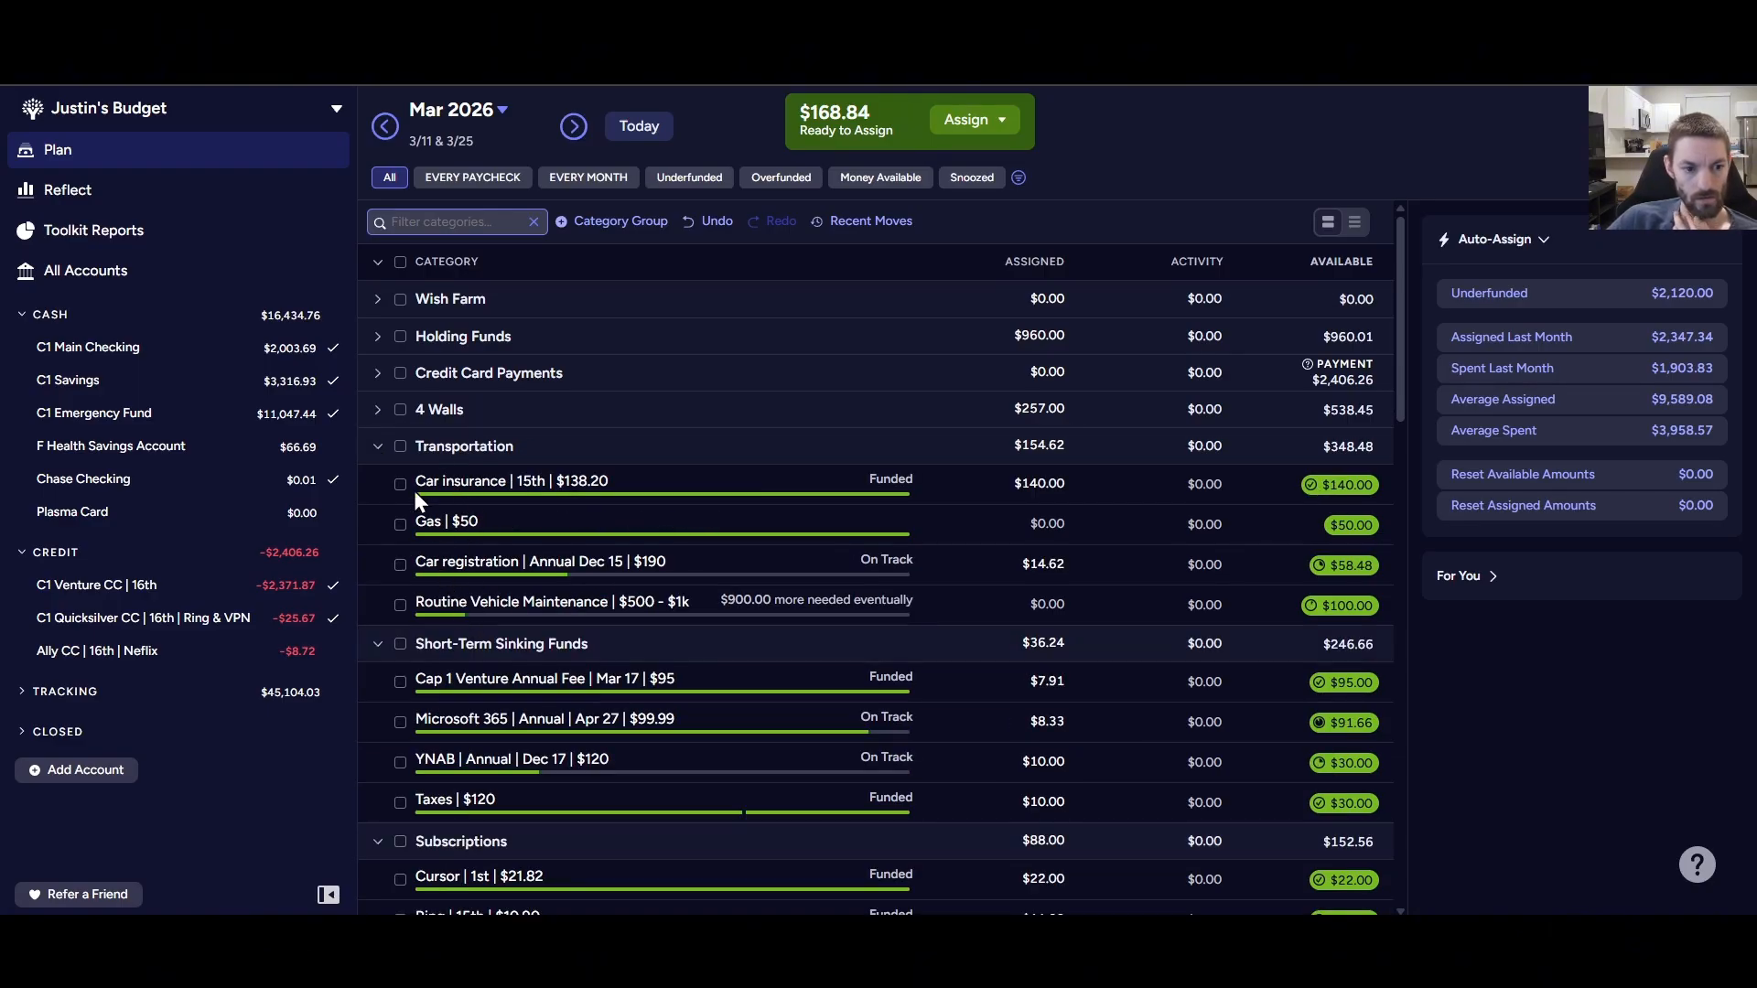
click(378, 447)
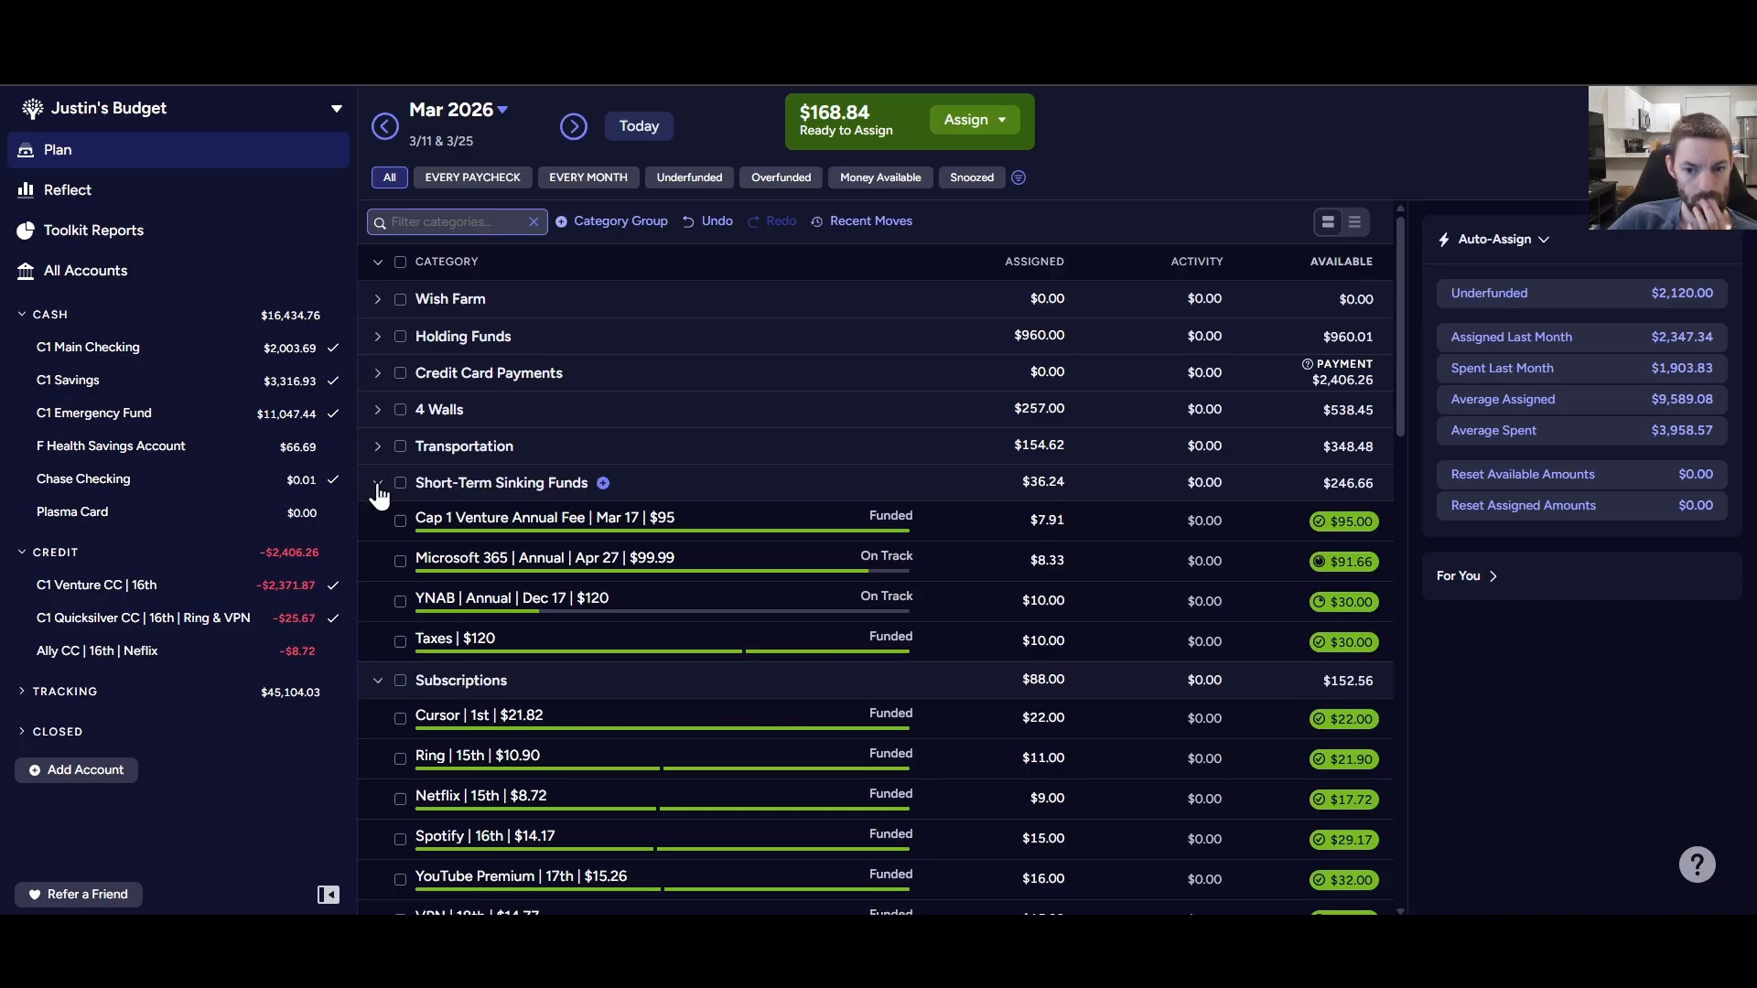
click(377, 483)
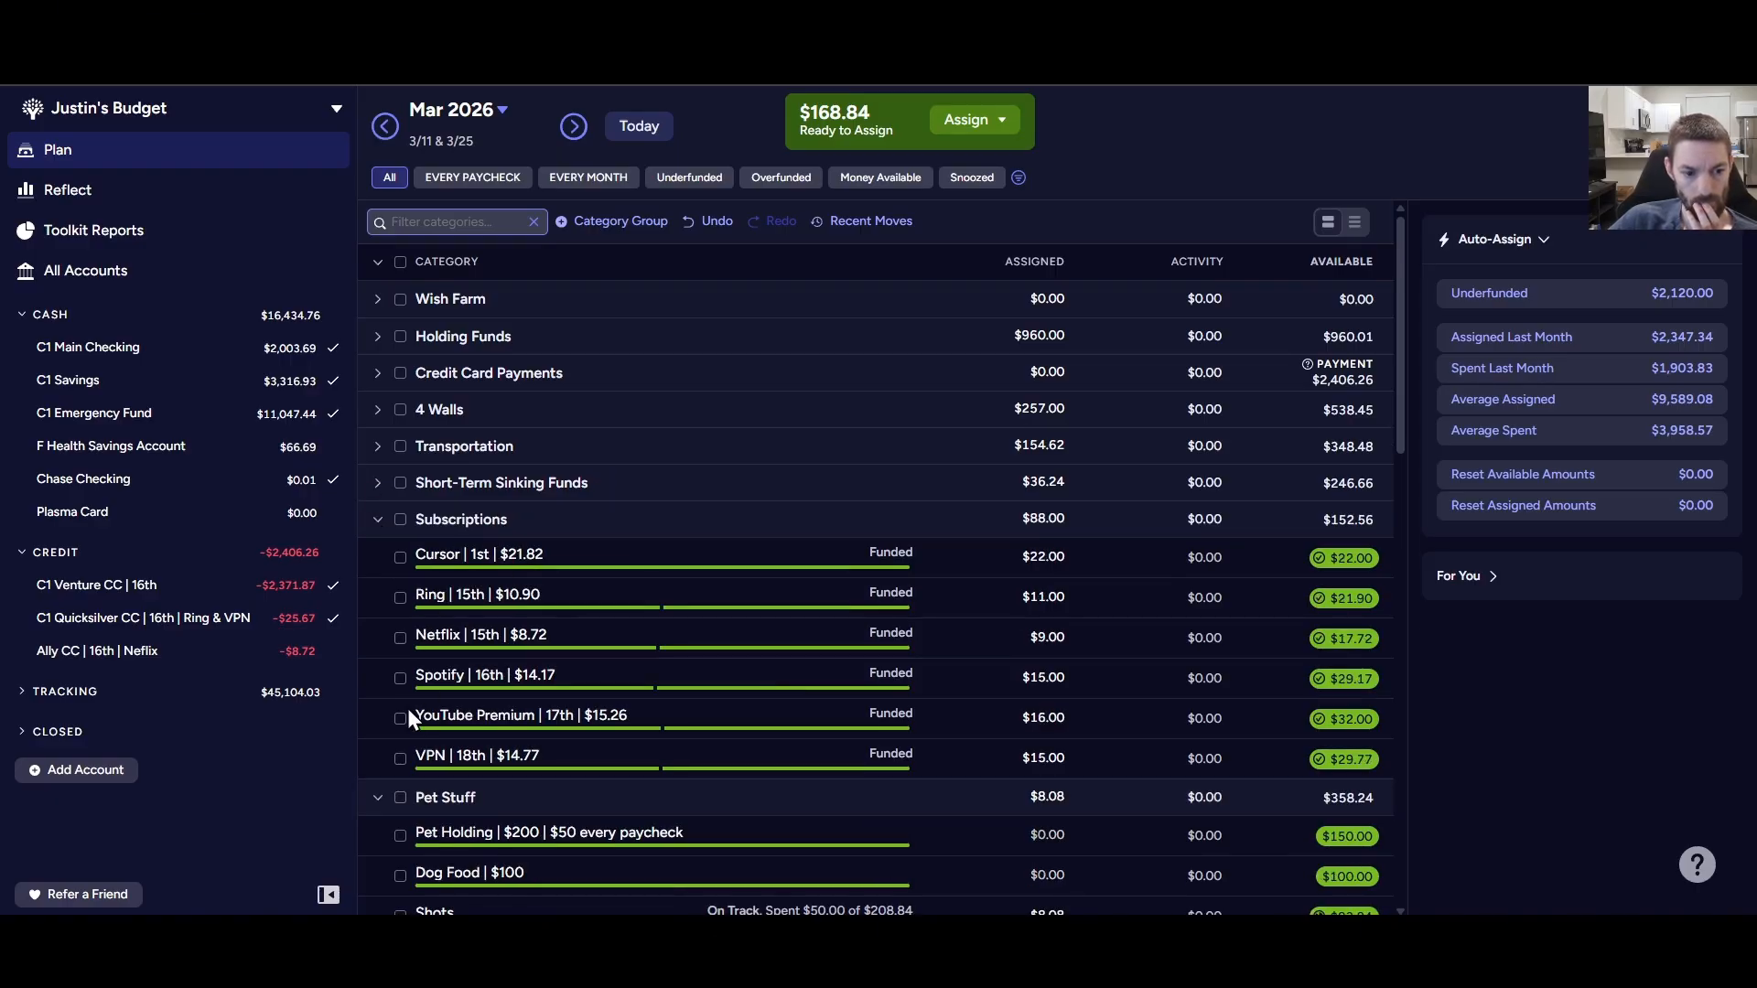
click(377, 529)
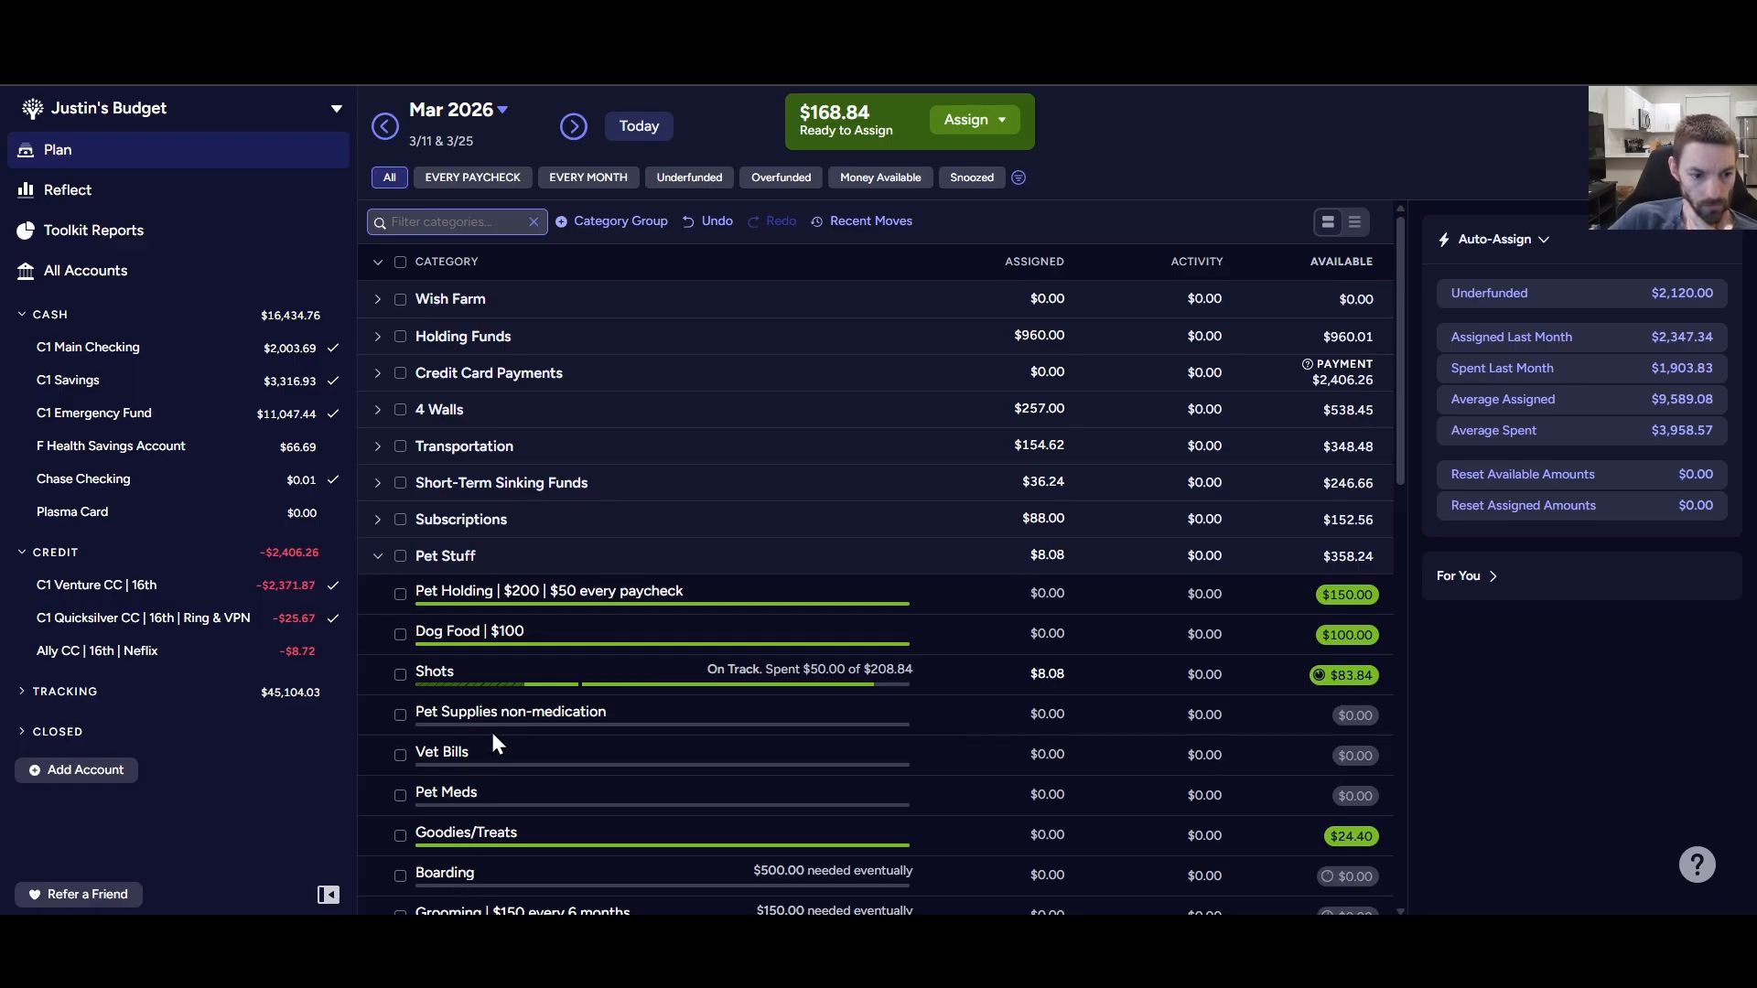
scroll(492, 732, down, 1)
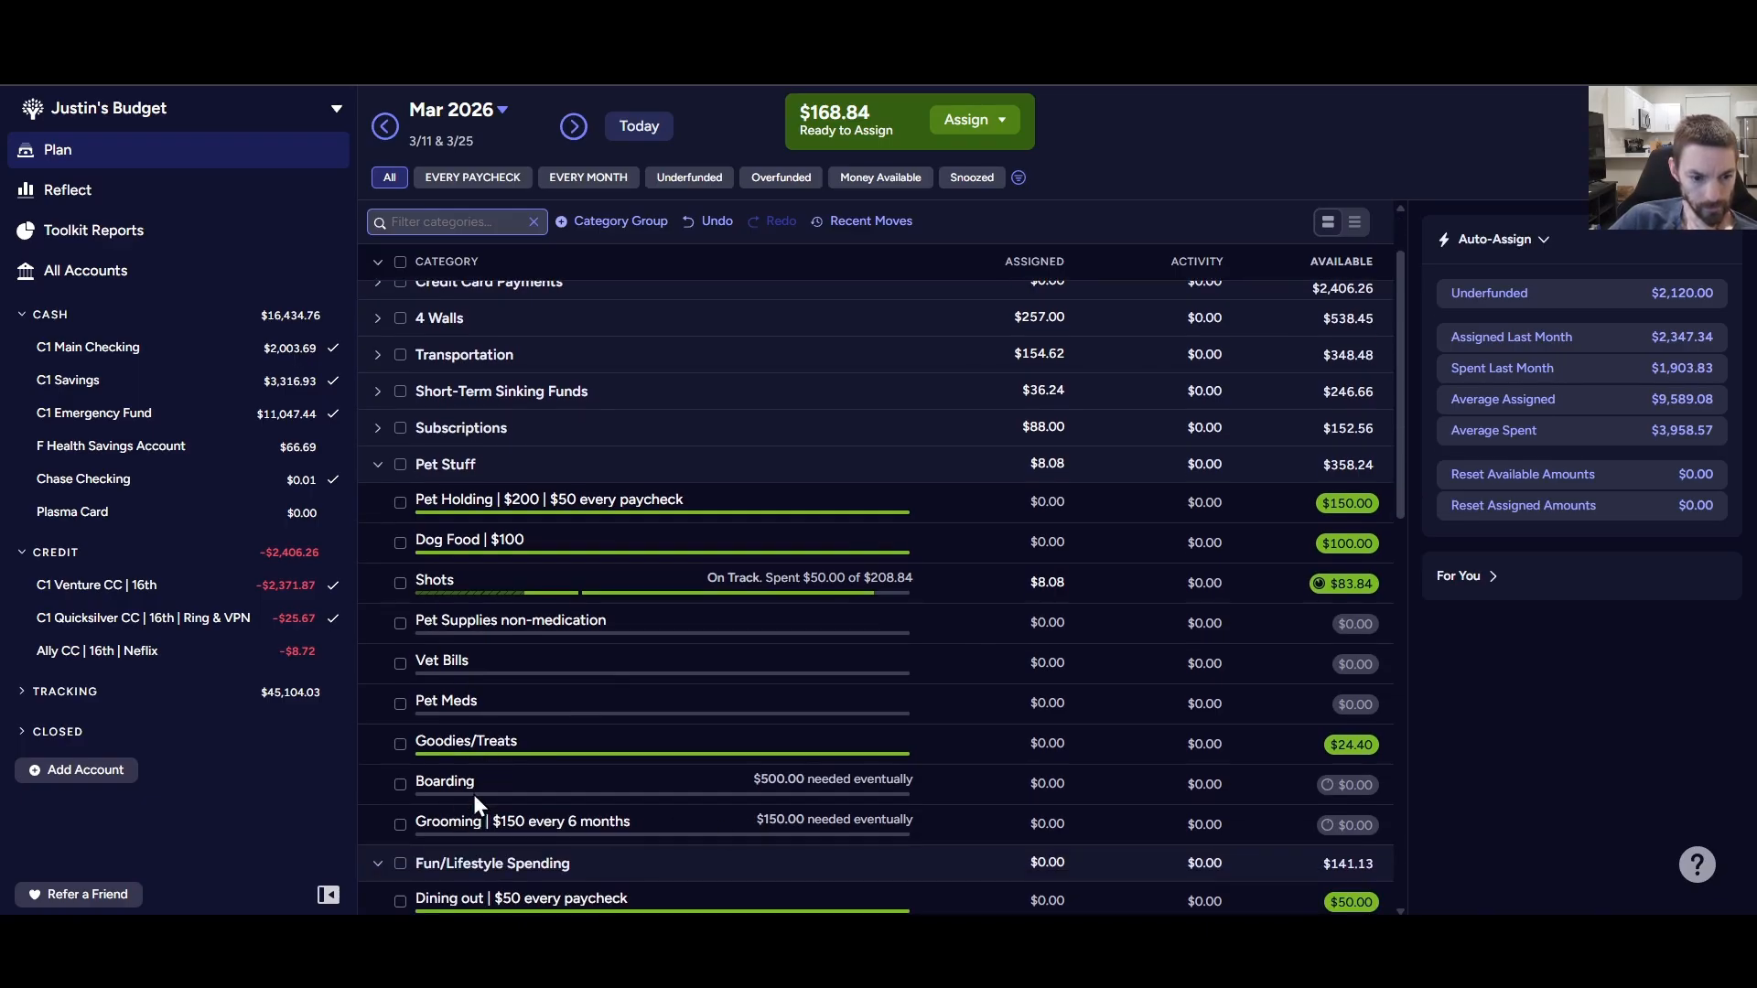
click(376, 467)
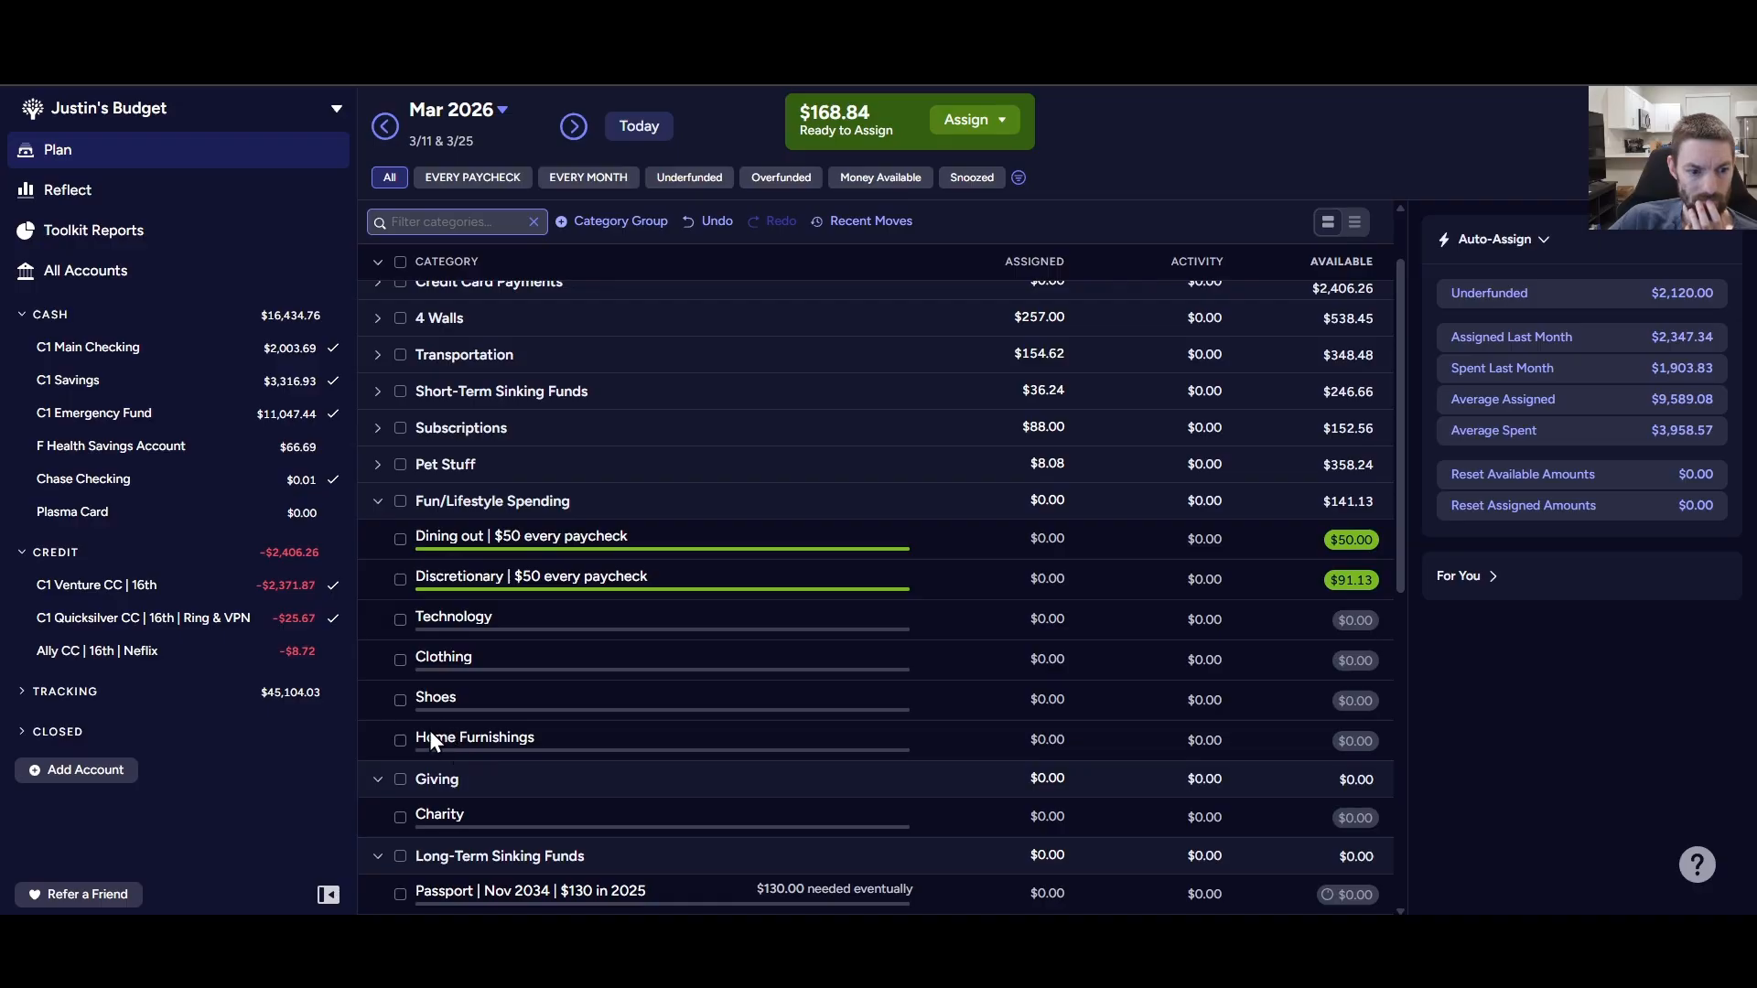
- Review March amounts in the Fun/Lifestyle Spending group and check the Wish Farm categories, leaving only Wish Farm collapsed
click(377, 502)
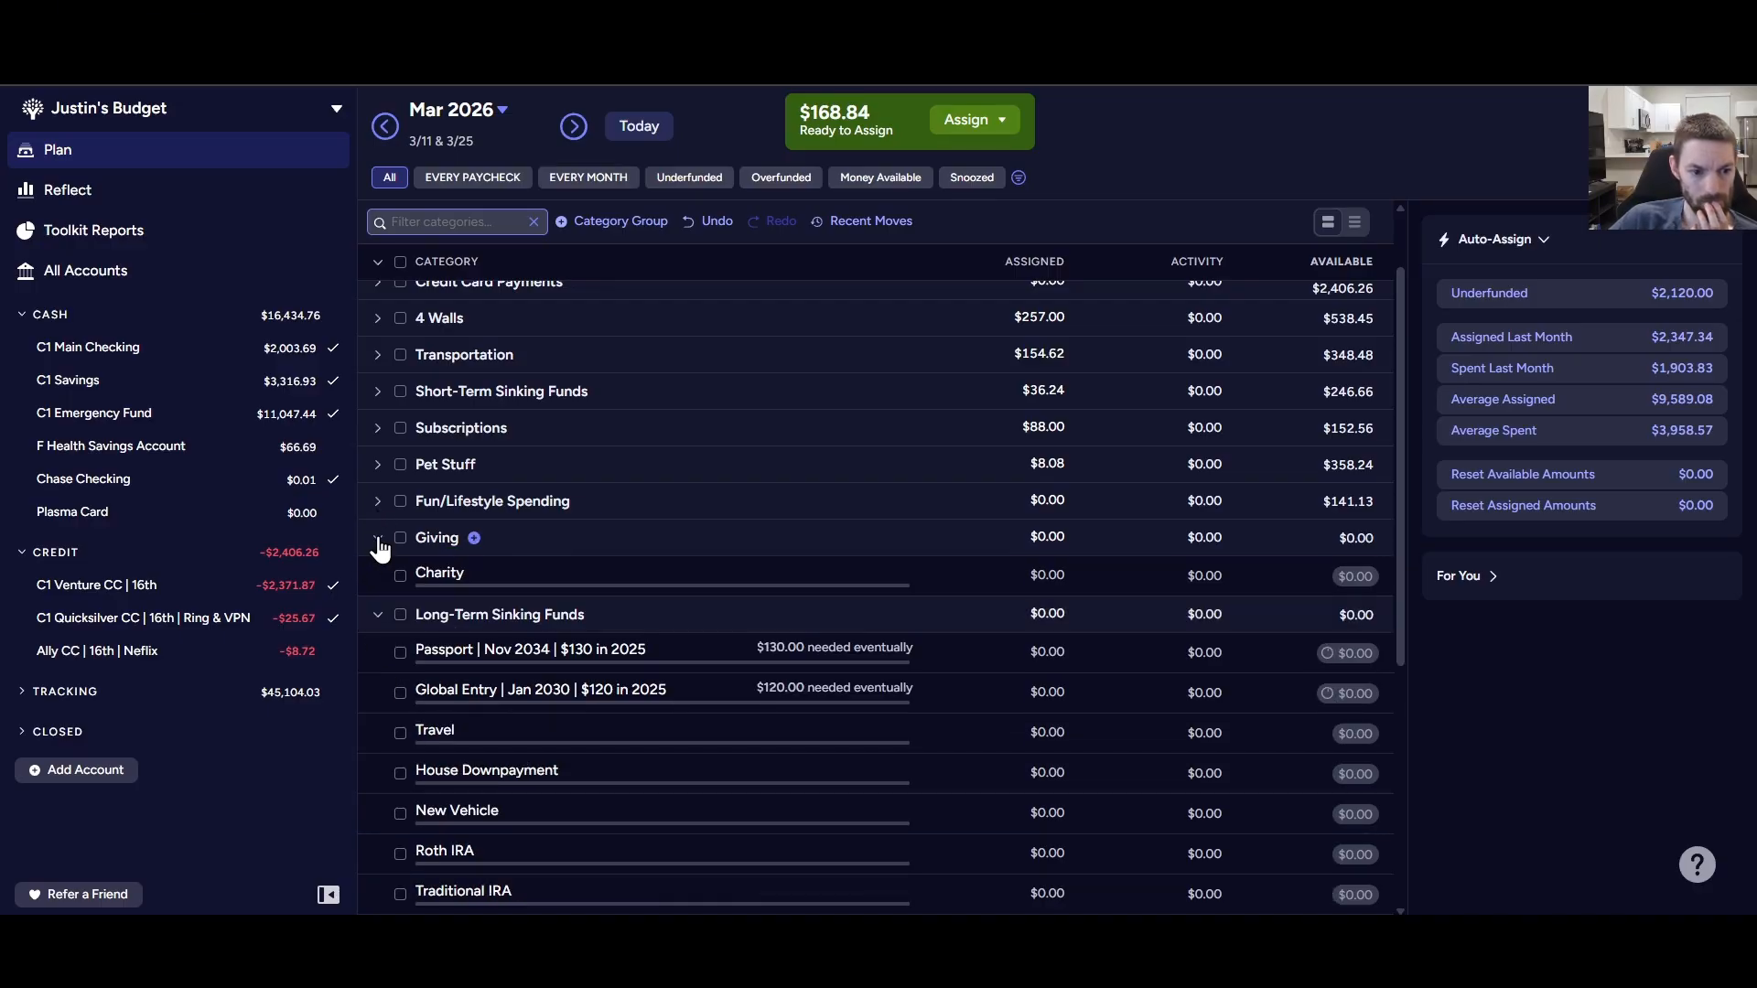
click(377, 503)
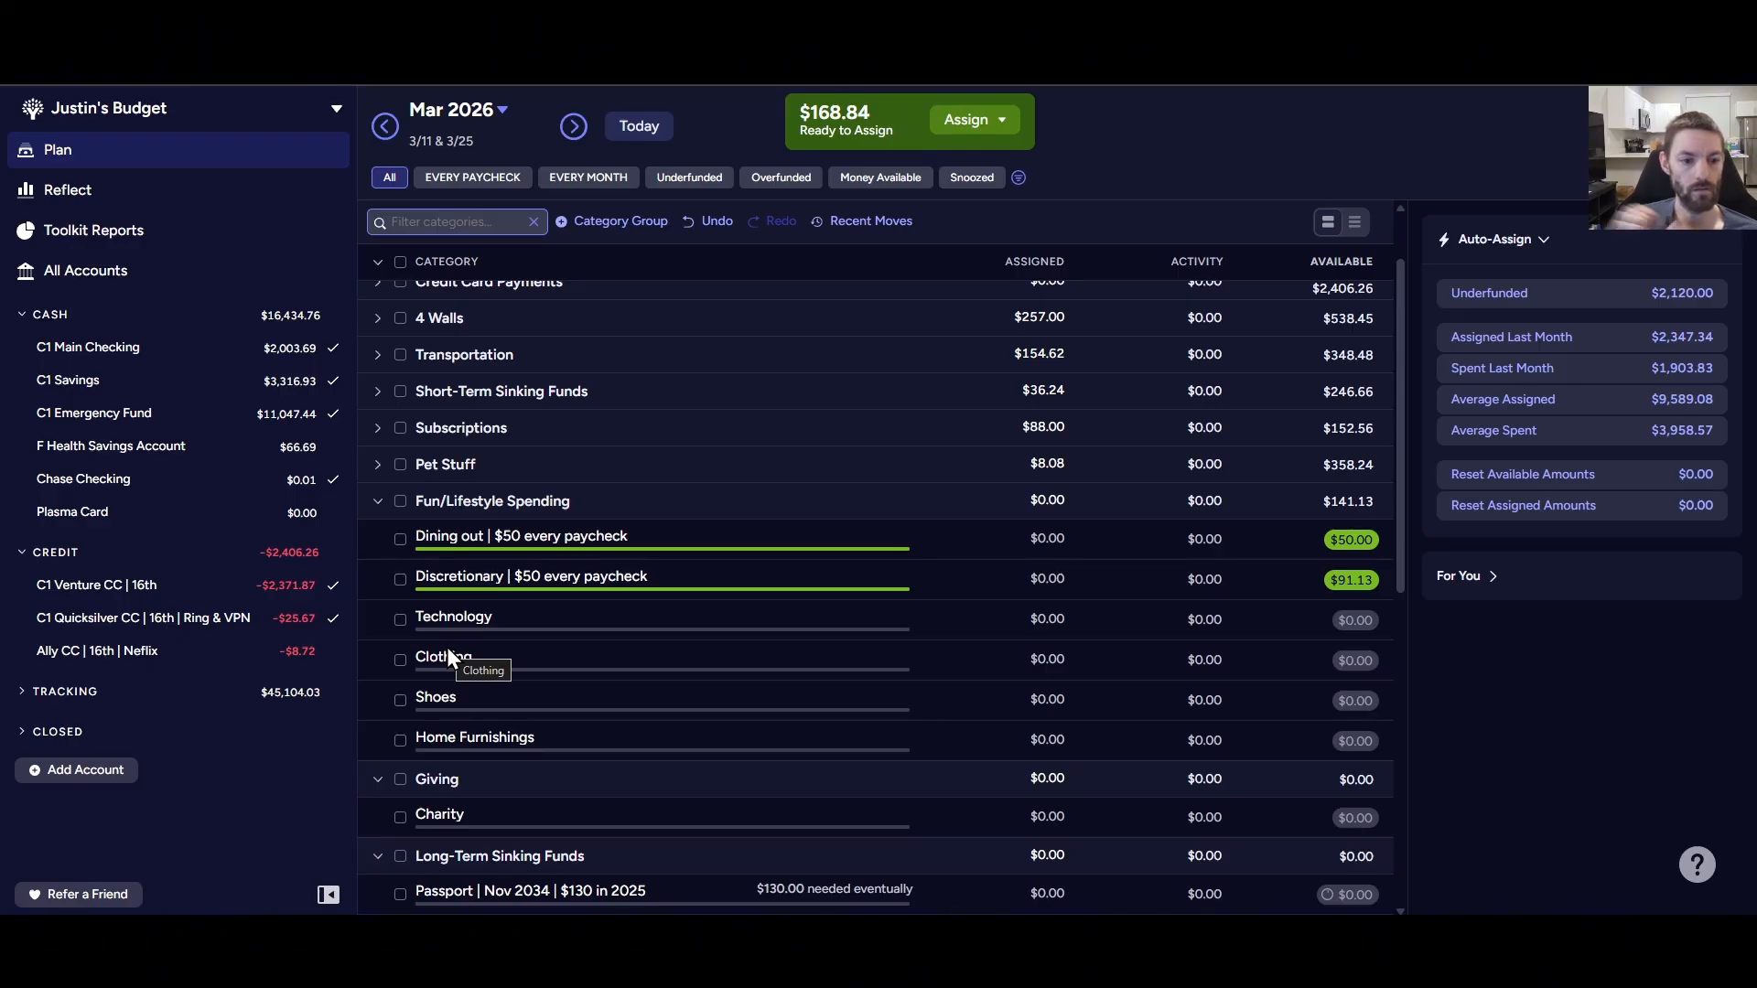
scroll(438, 602, up, 2)
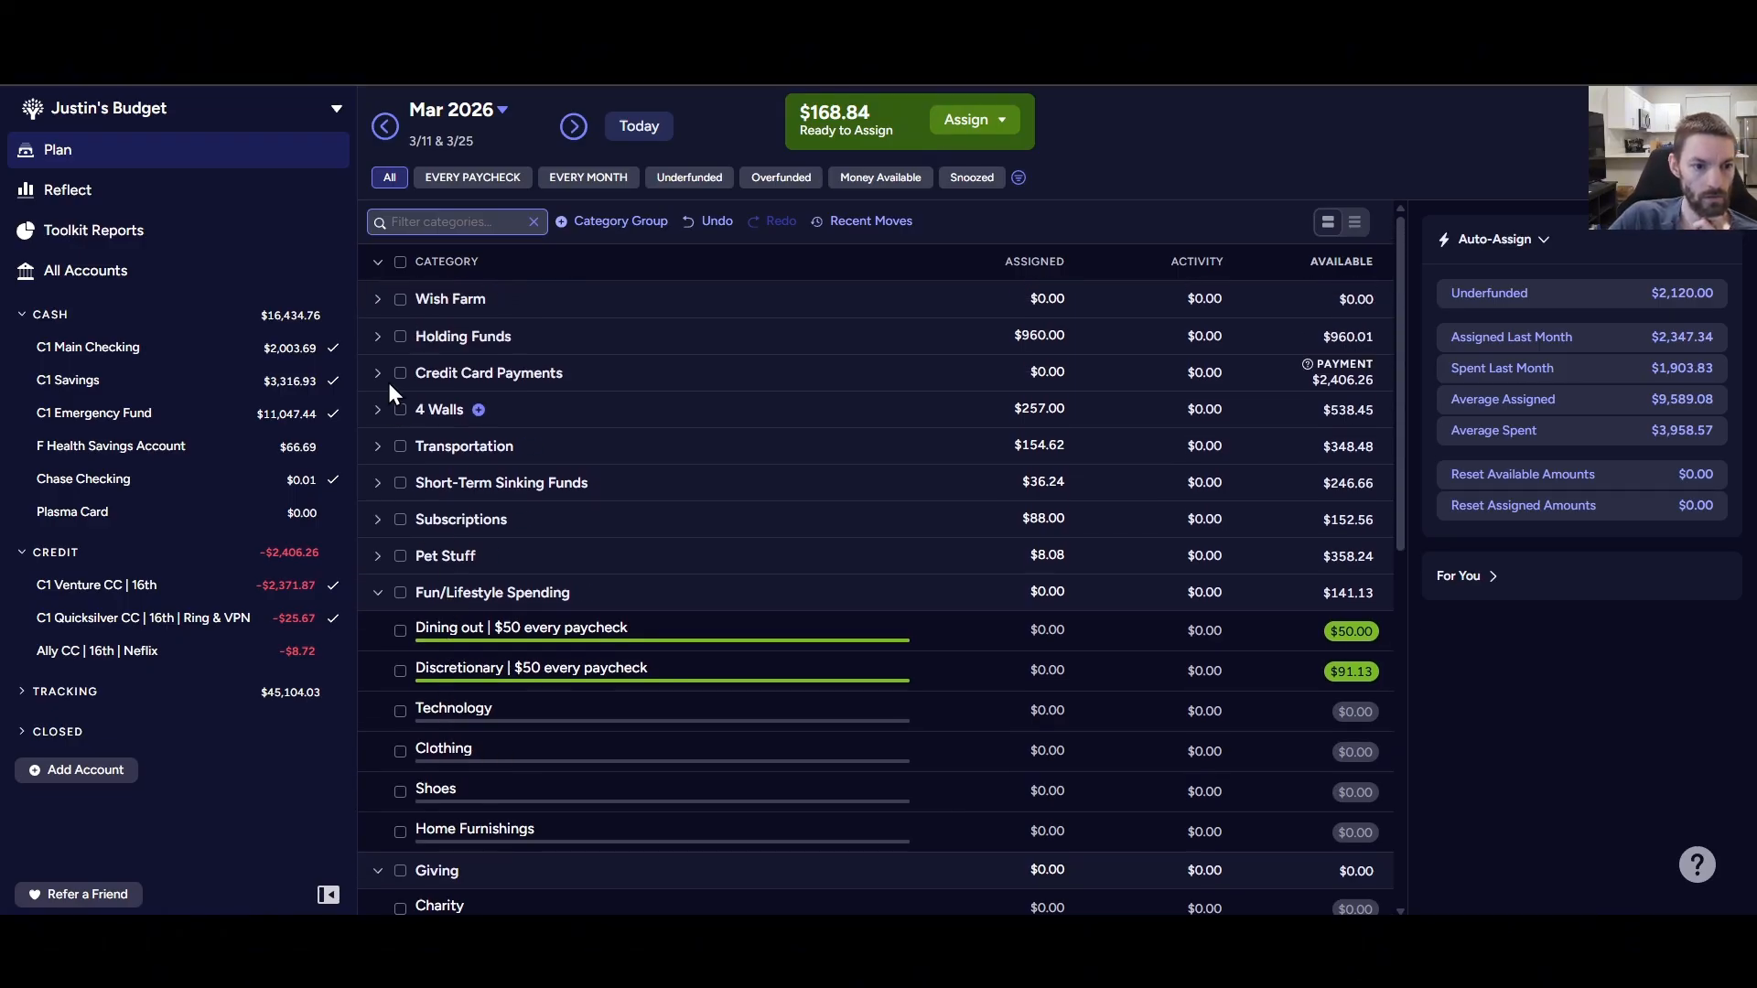
click(377, 302)
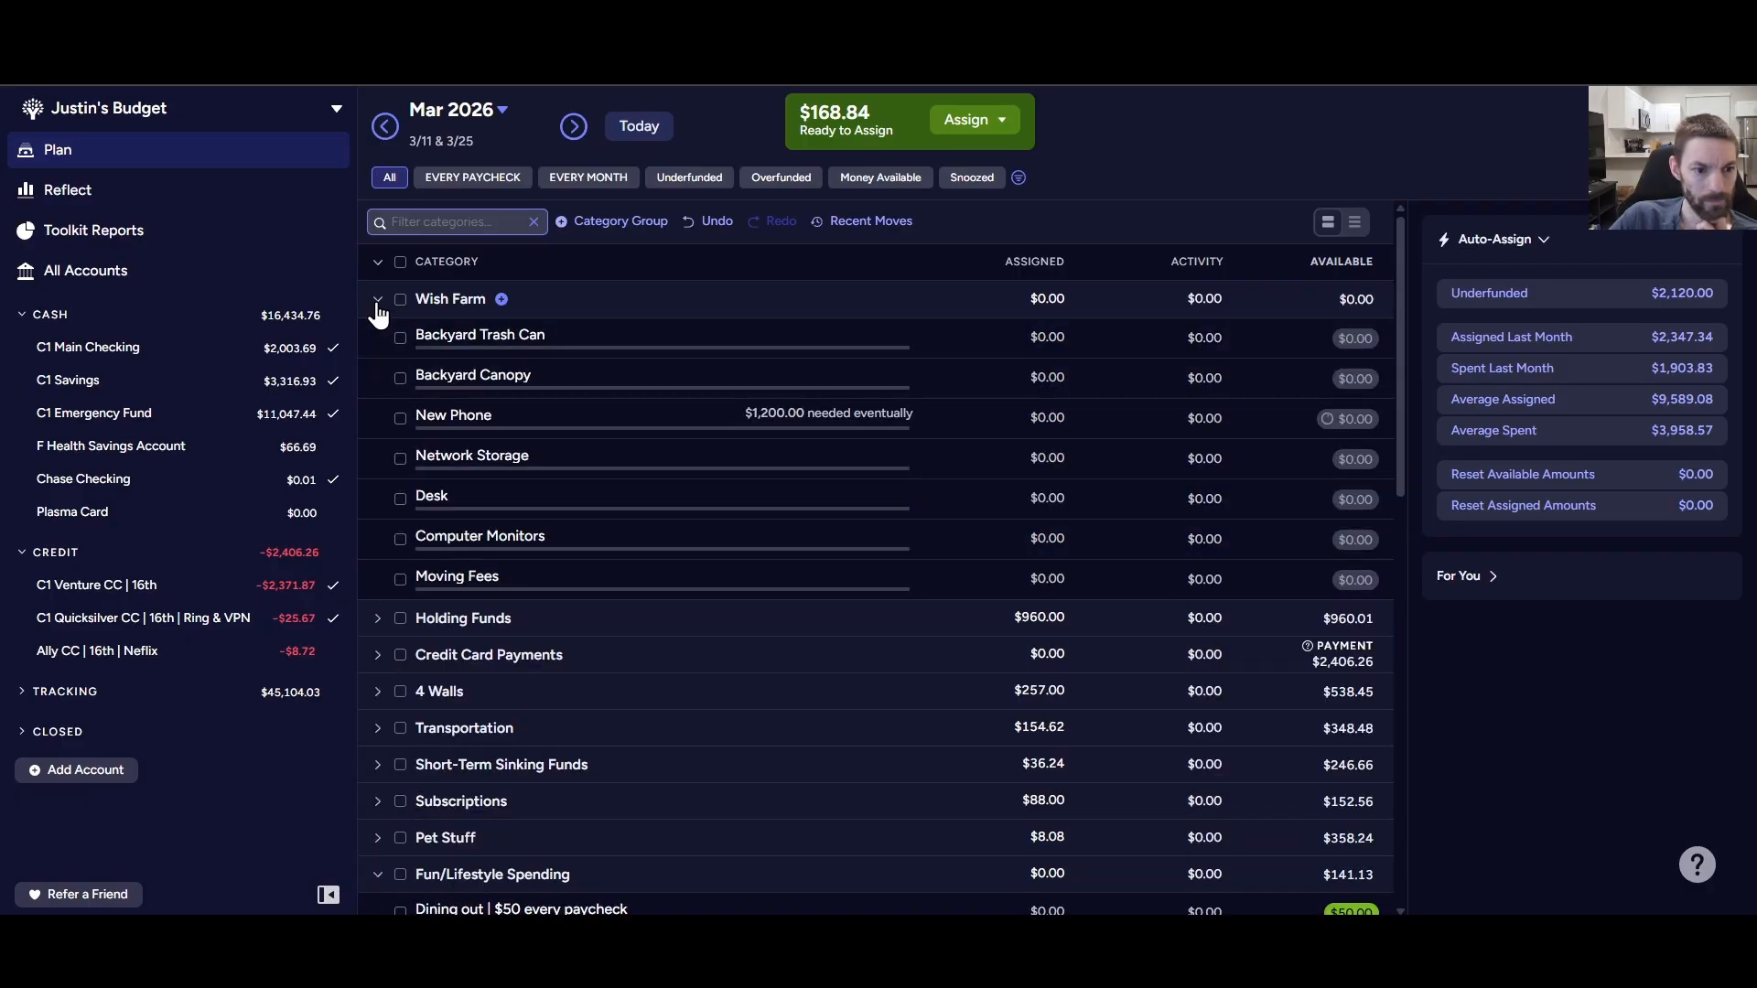
click(377, 304)
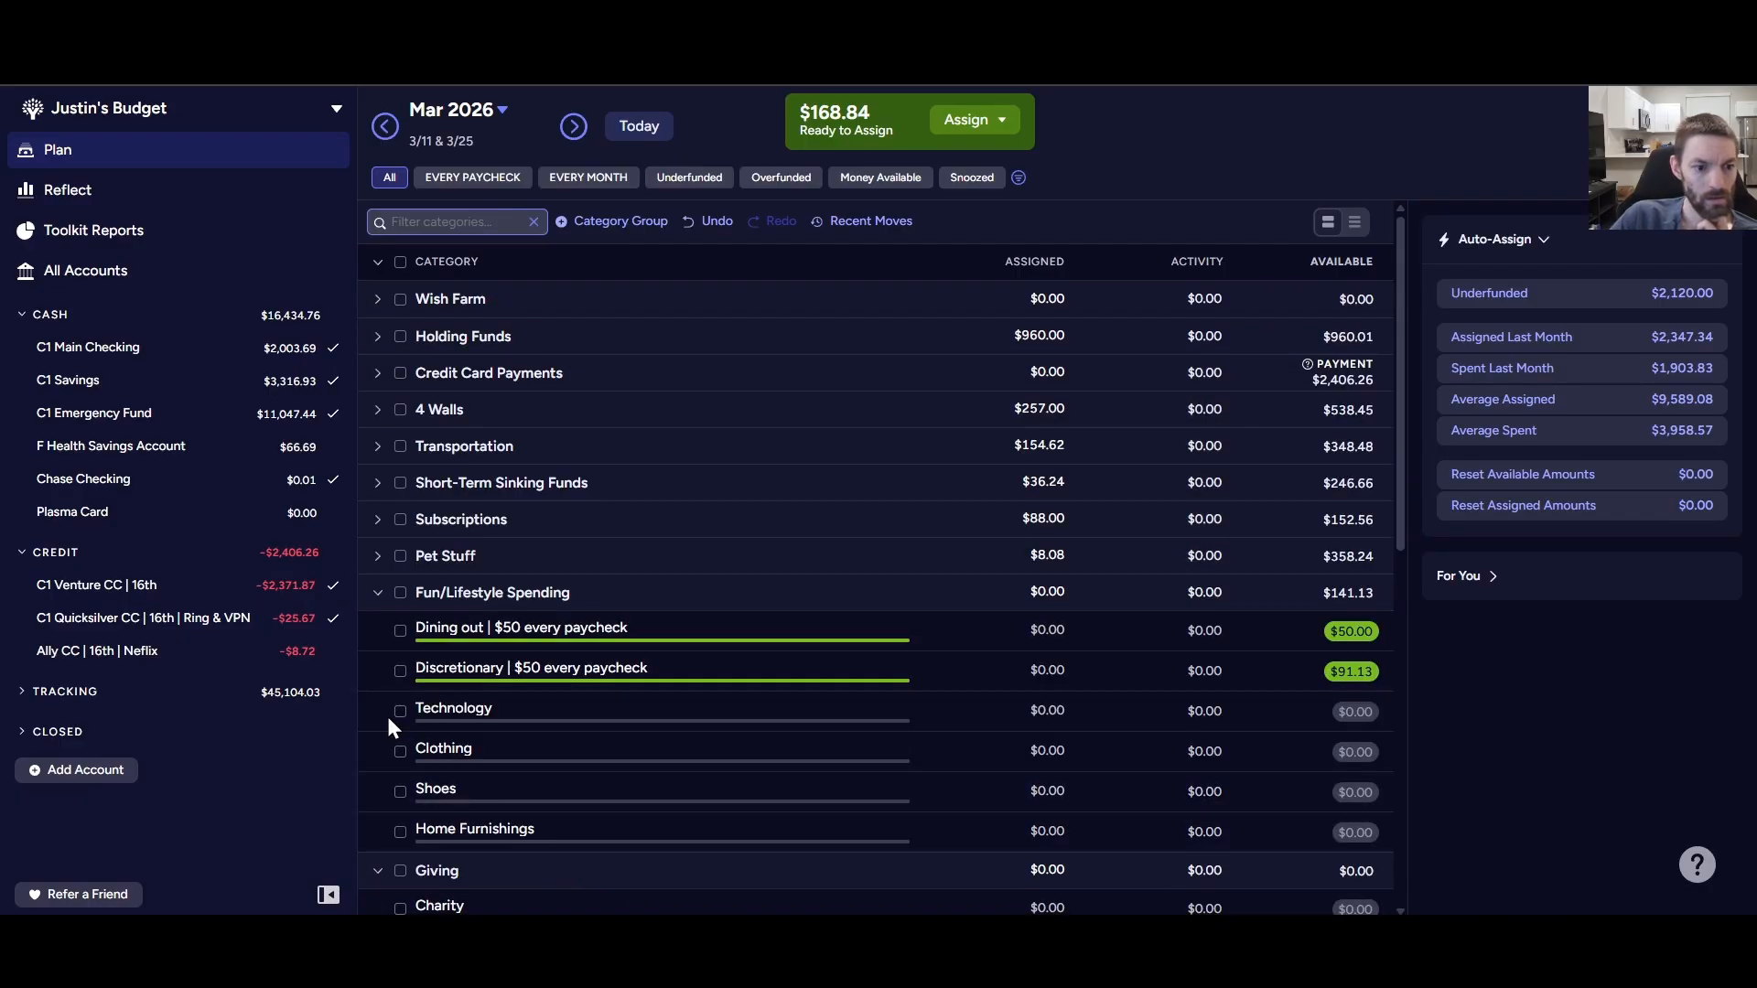
scroll(393, 721, down, 2)
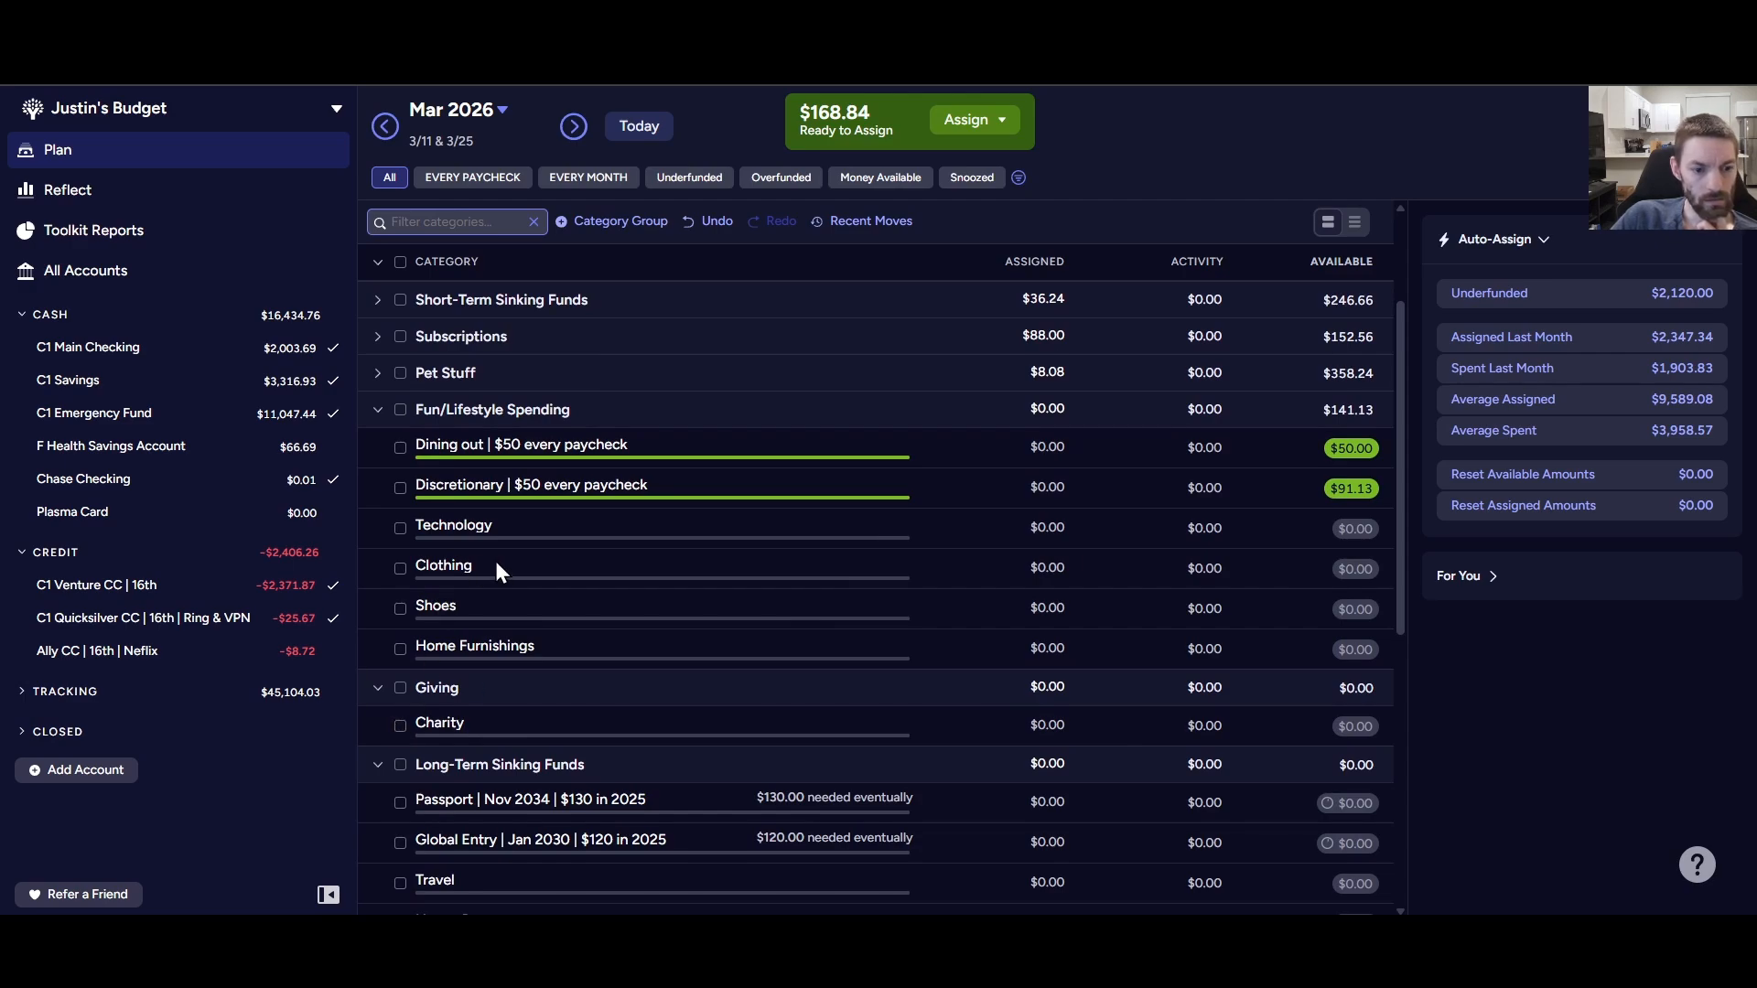
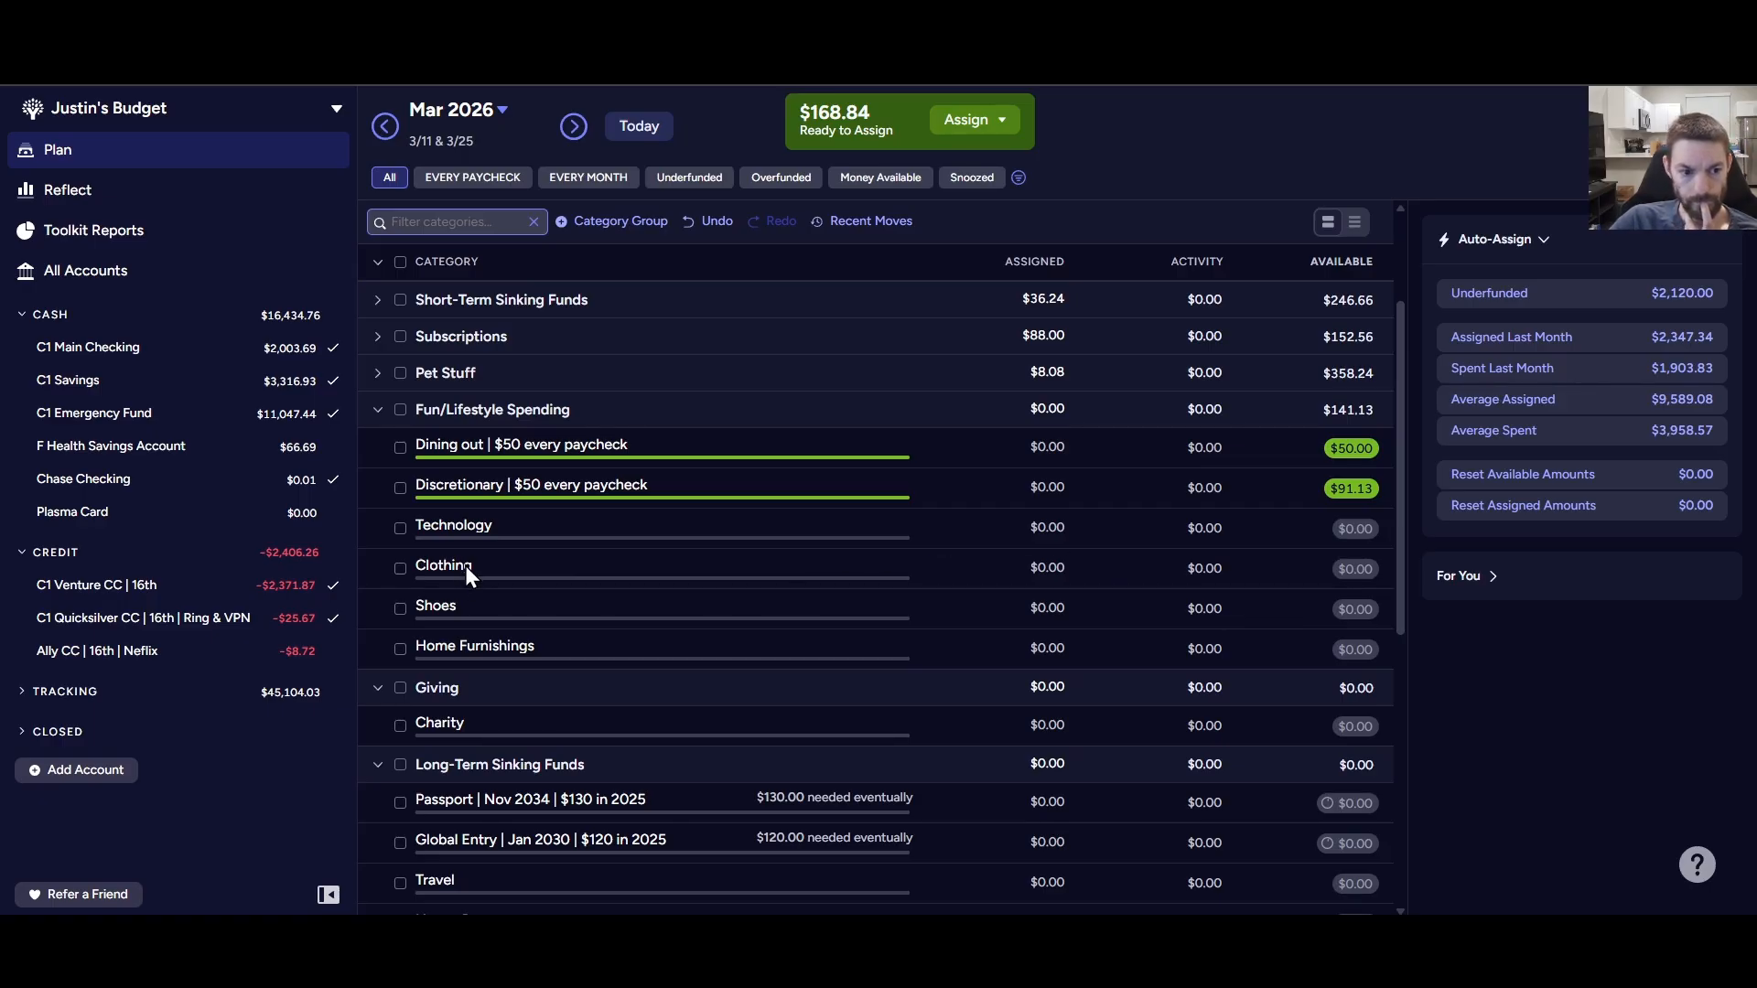
- Collapse the Fun/Lifestyle Spending, Giving, Long-Term Sinking Funds, Fees, Miscellaneous and Emergencies groups
click(377, 409)
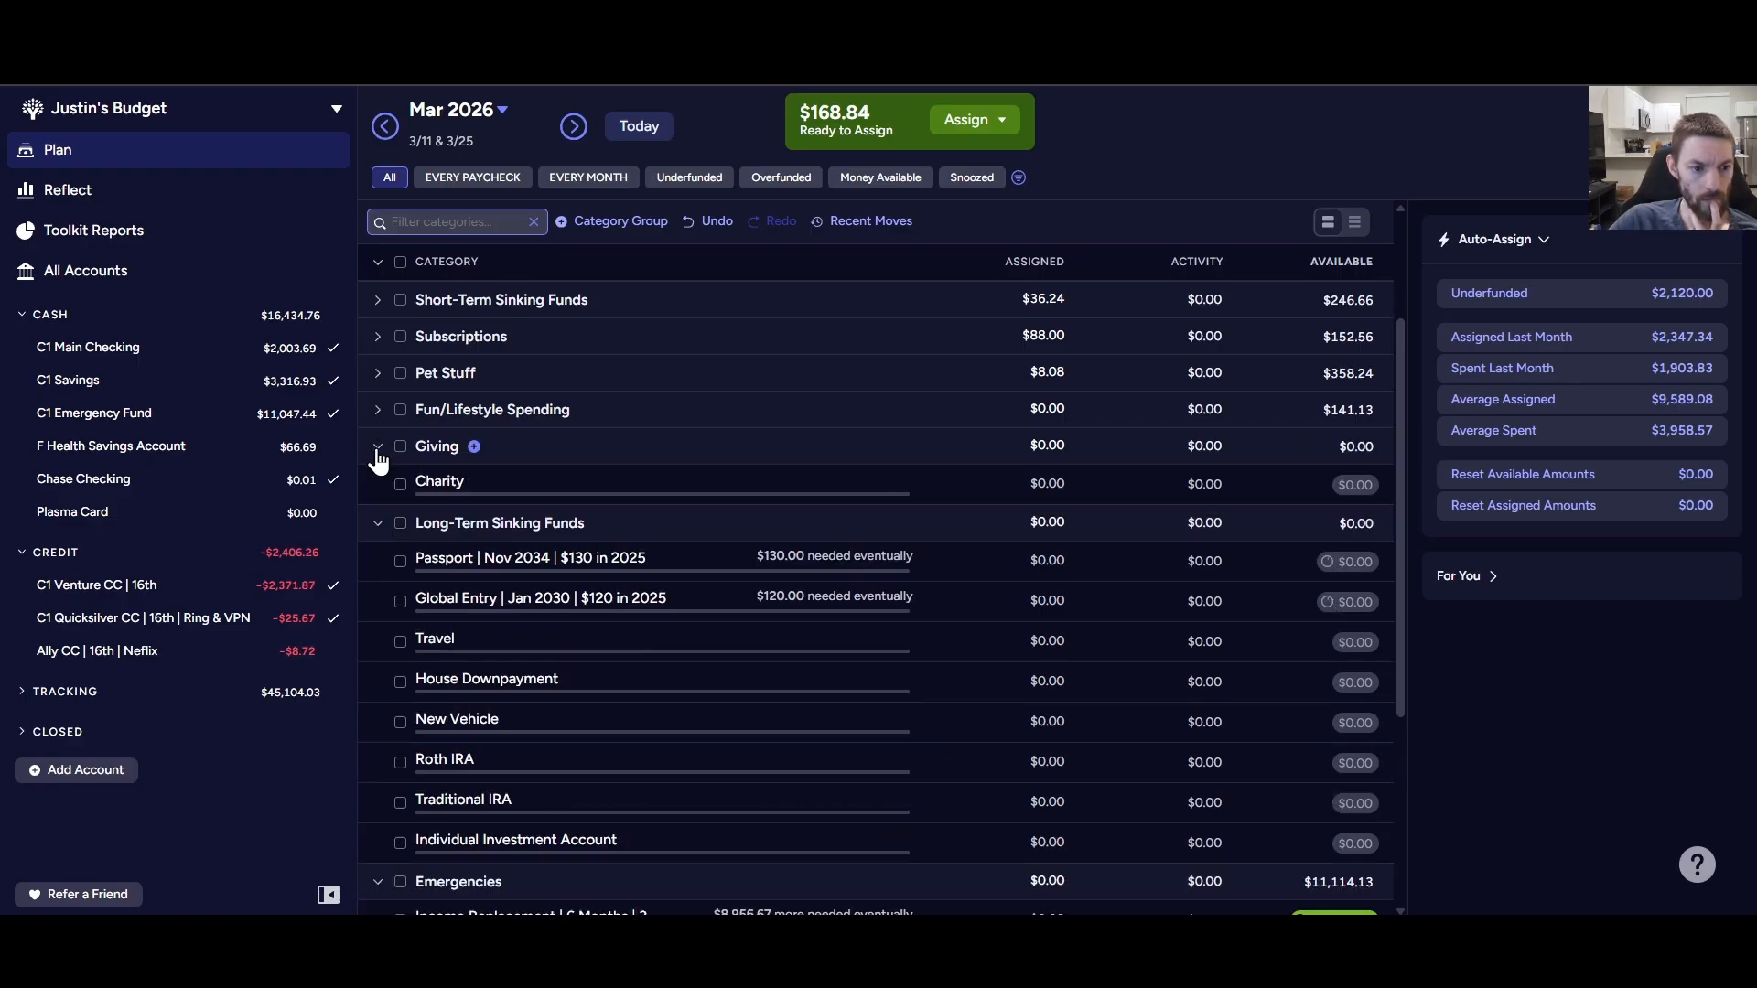
click(377, 446)
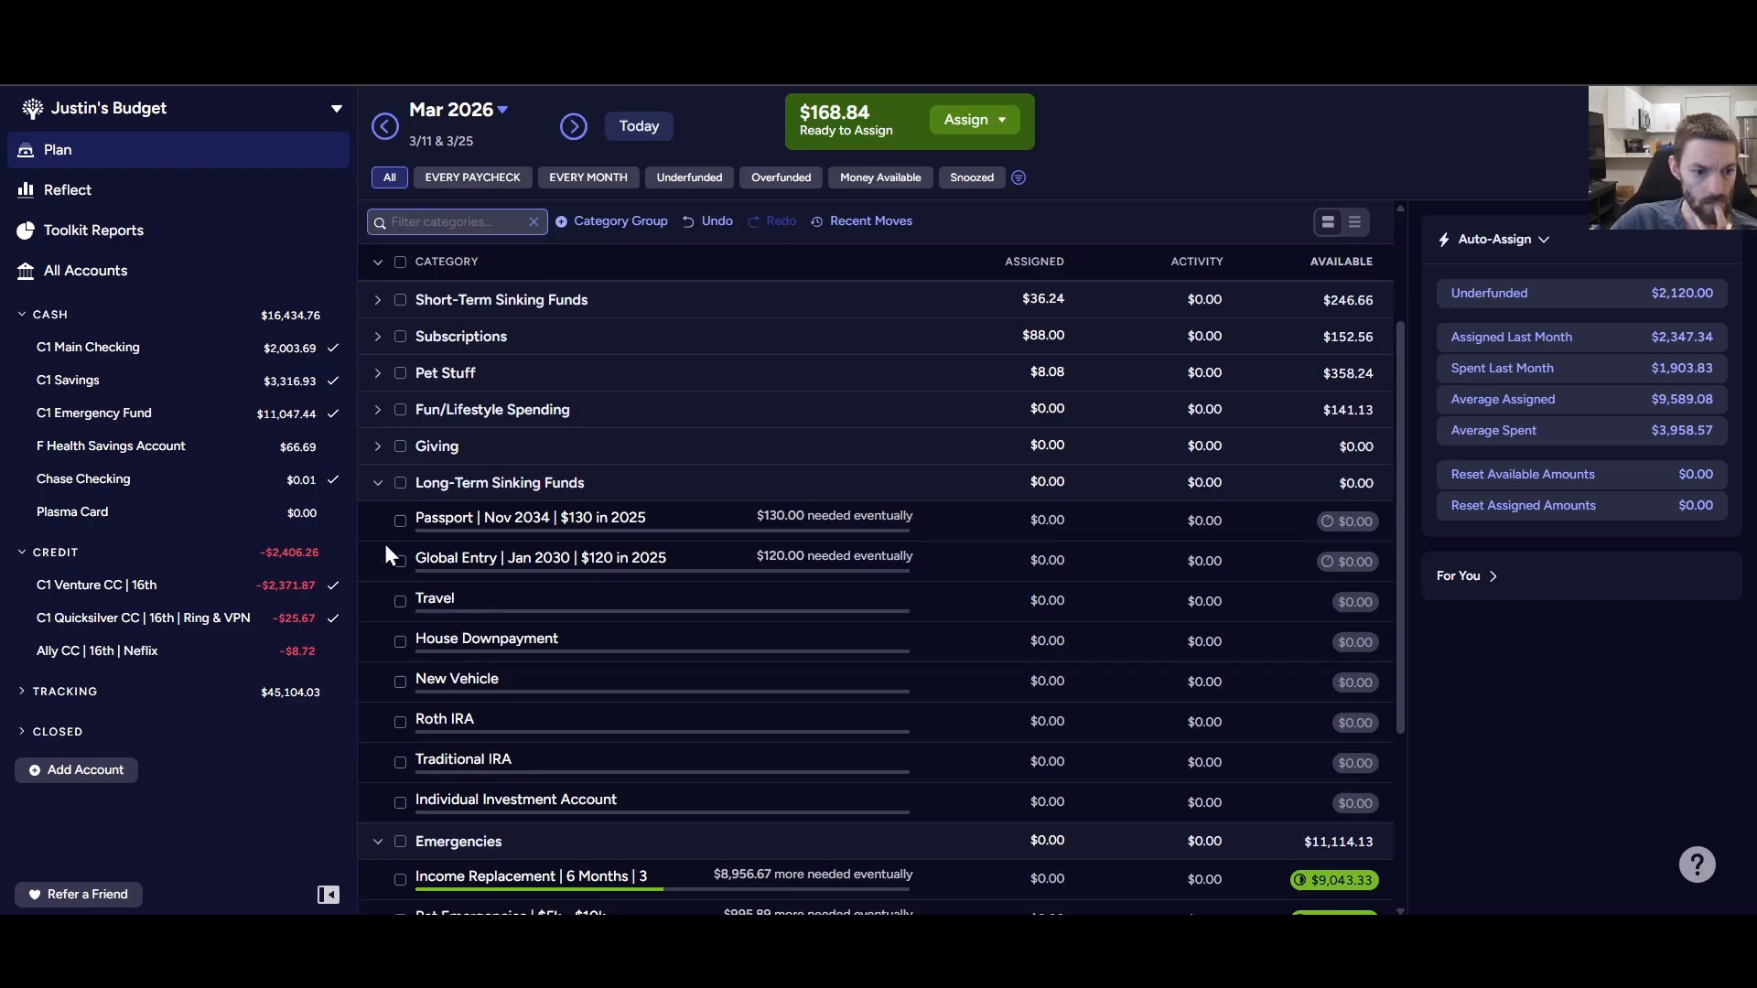
click(377, 483)
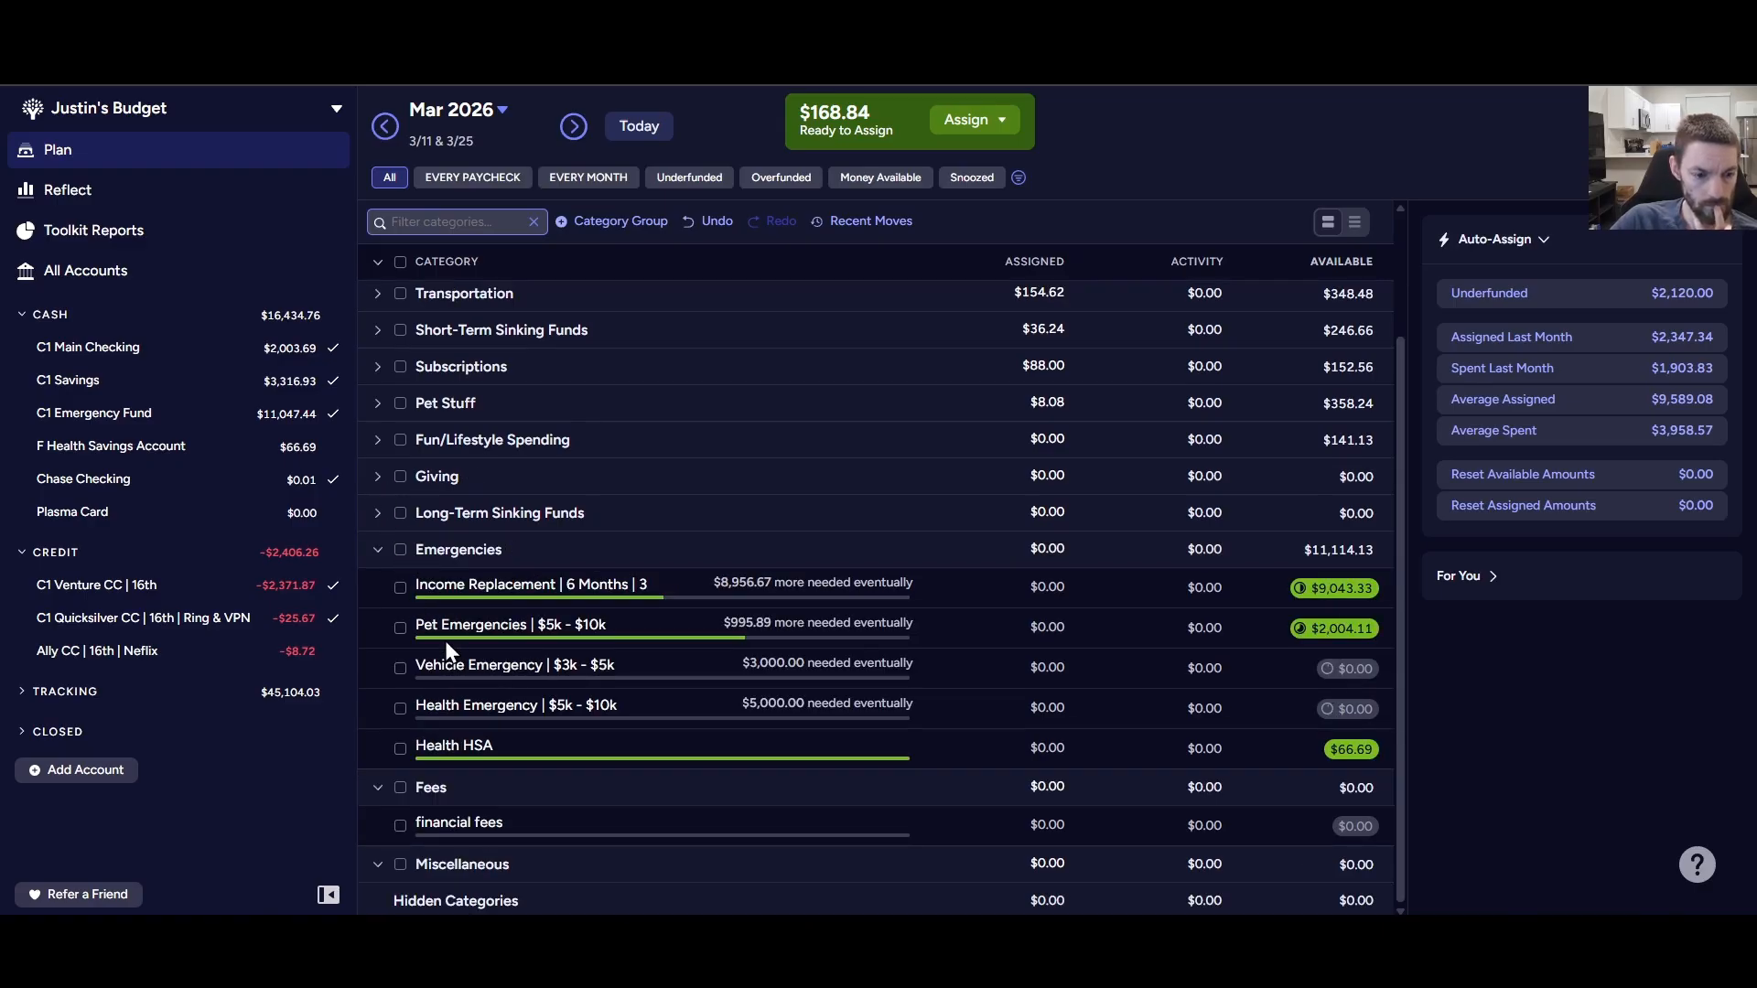
click(376, 790)
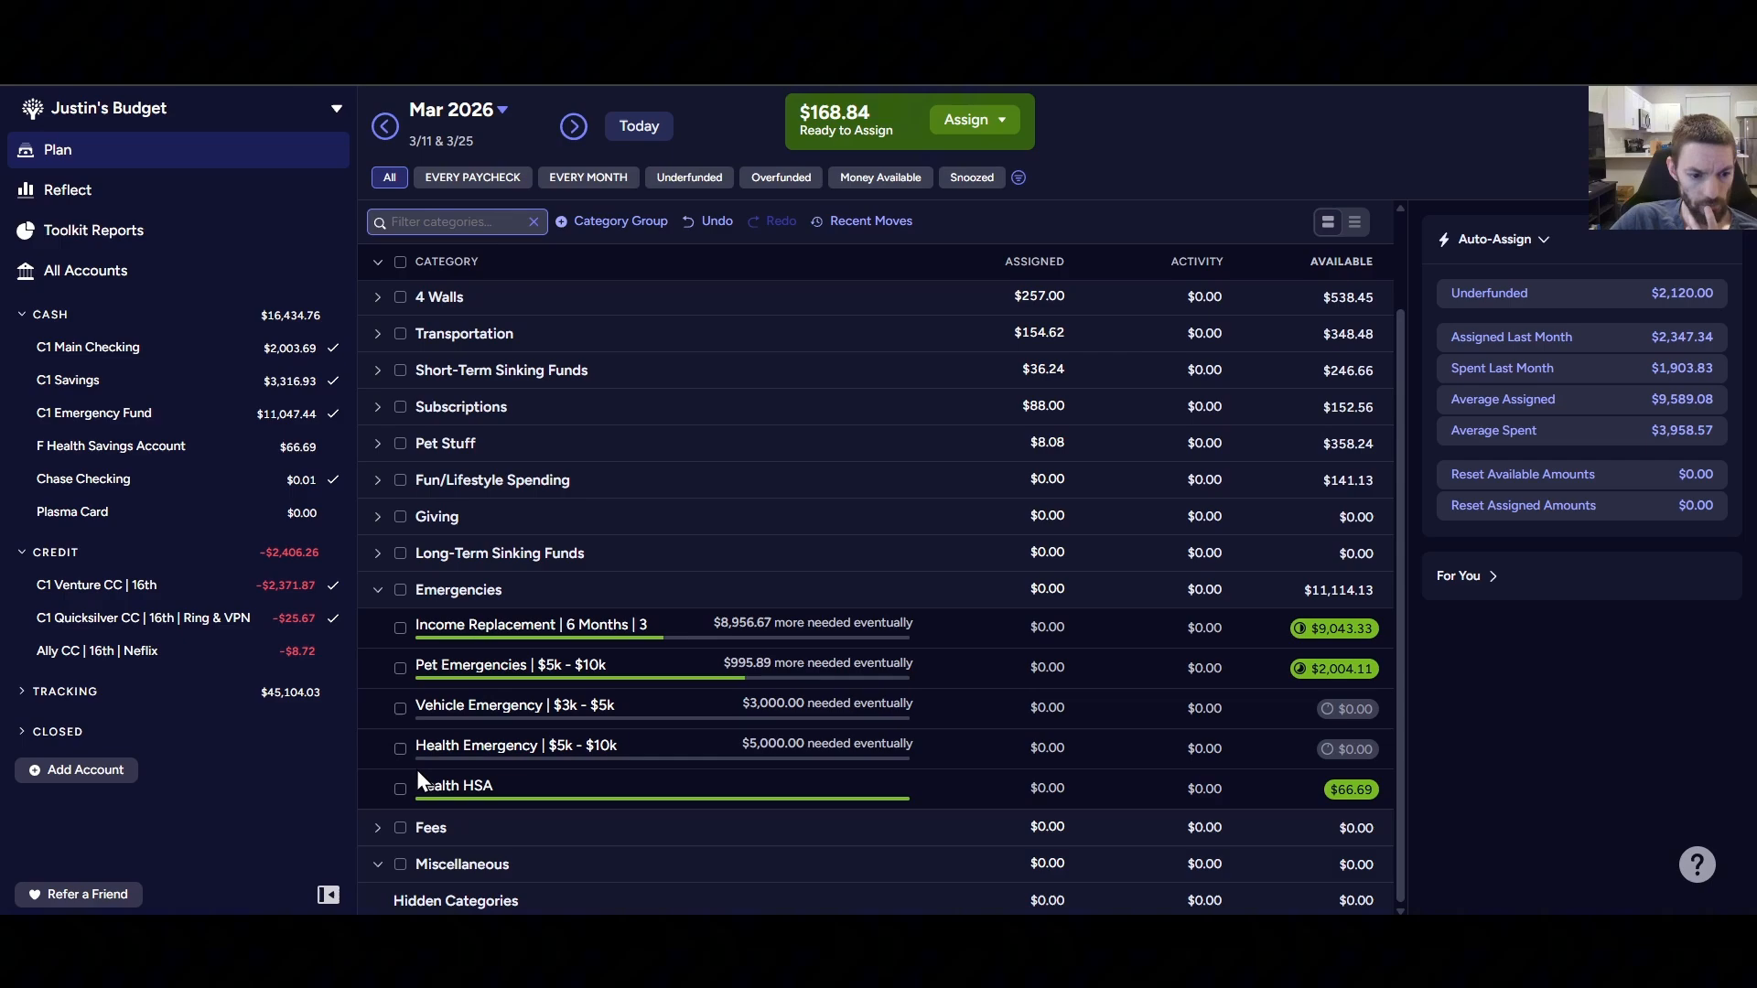
click(376, 865)
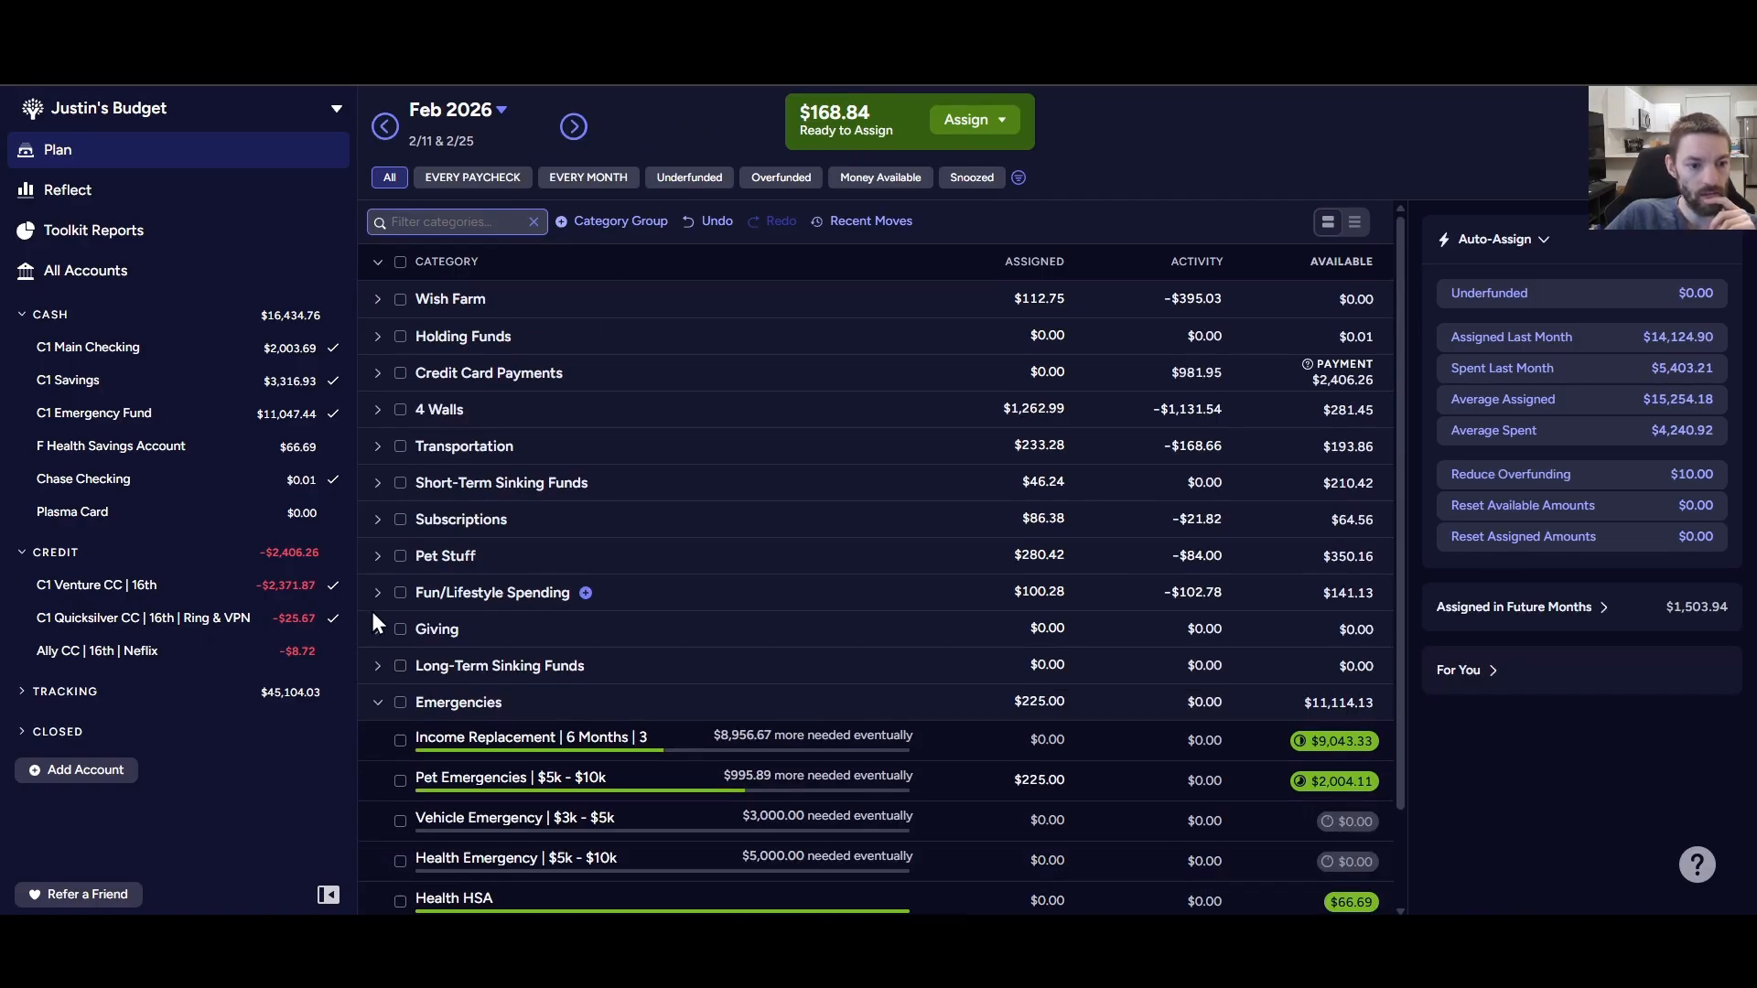
click(380, 696)
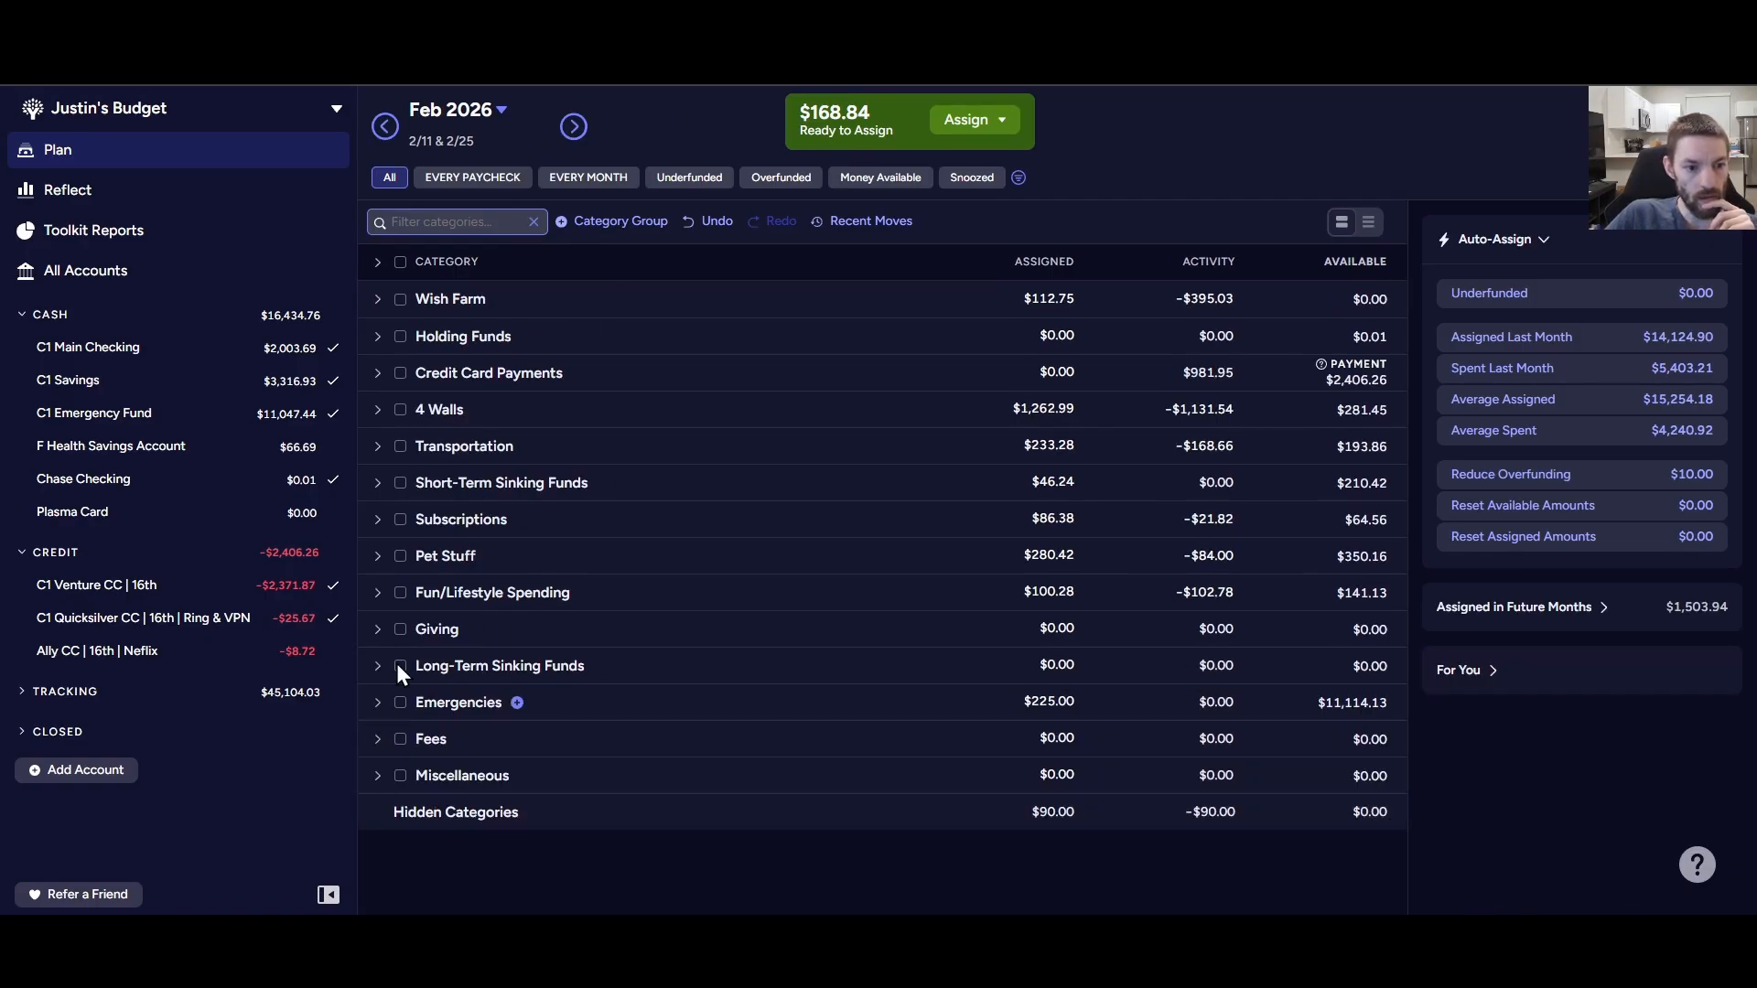
- Add the remaining $168.84 to the March 2026 assigned amount of Apartment Overage Credit in Holding Funds
click(378, 337)
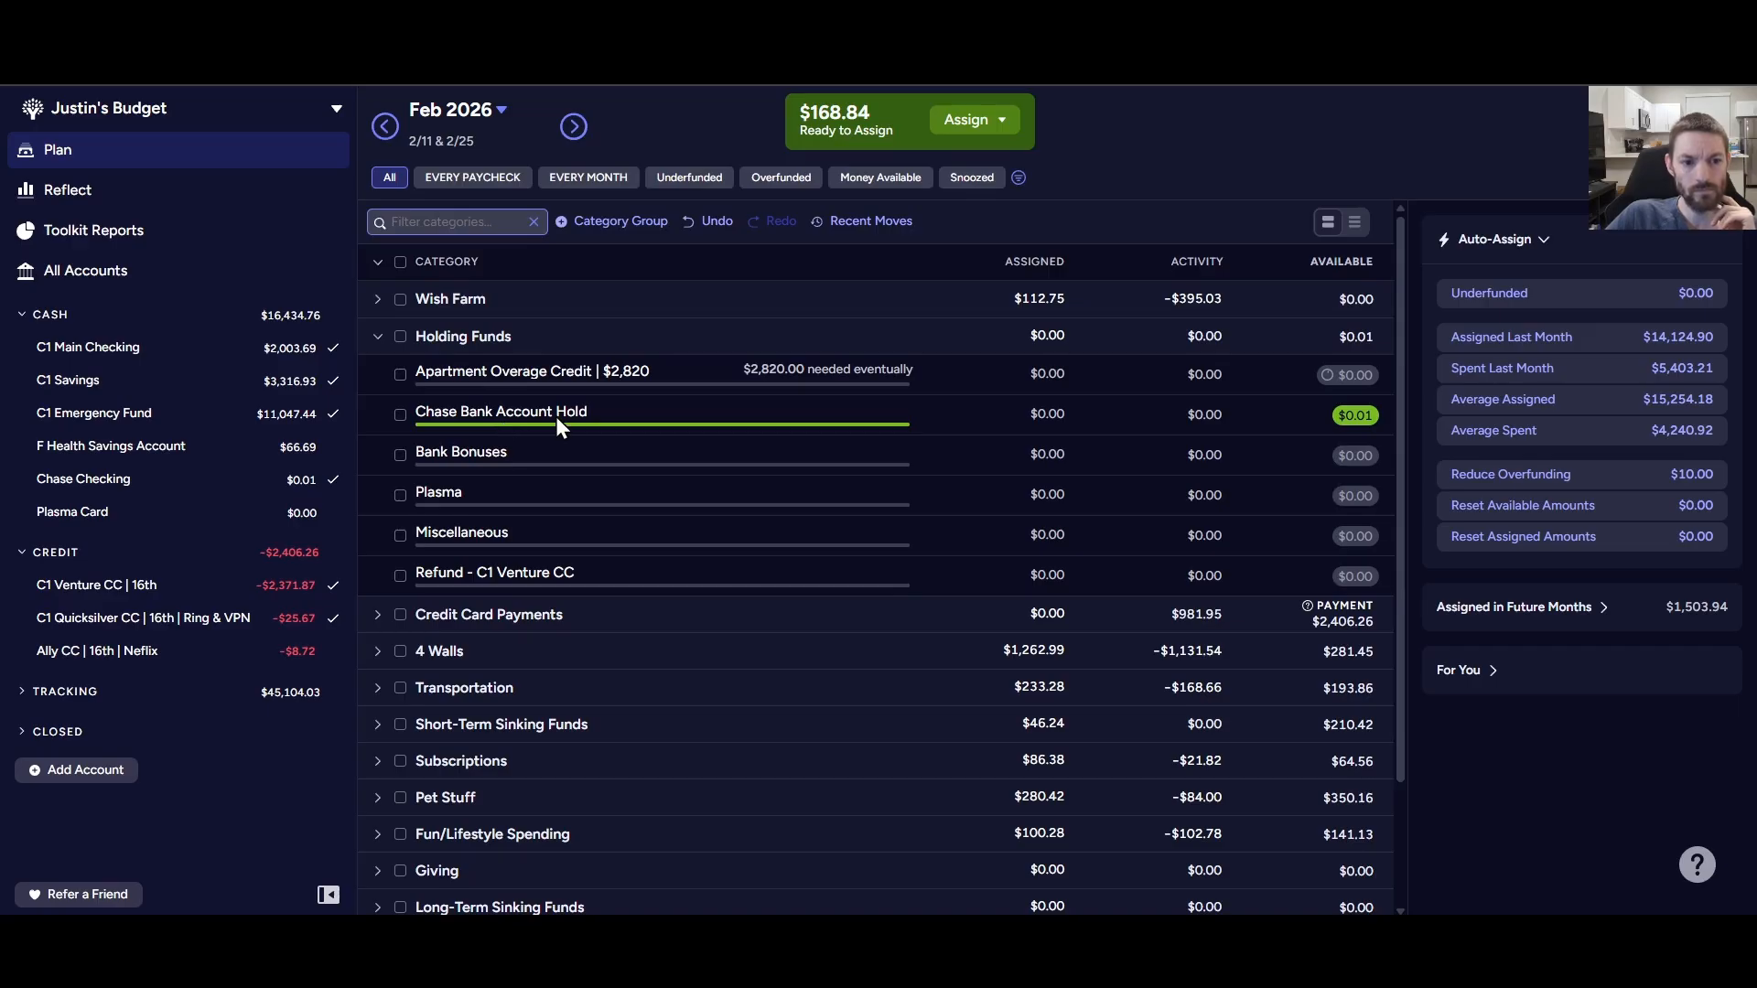
click(573, 127)
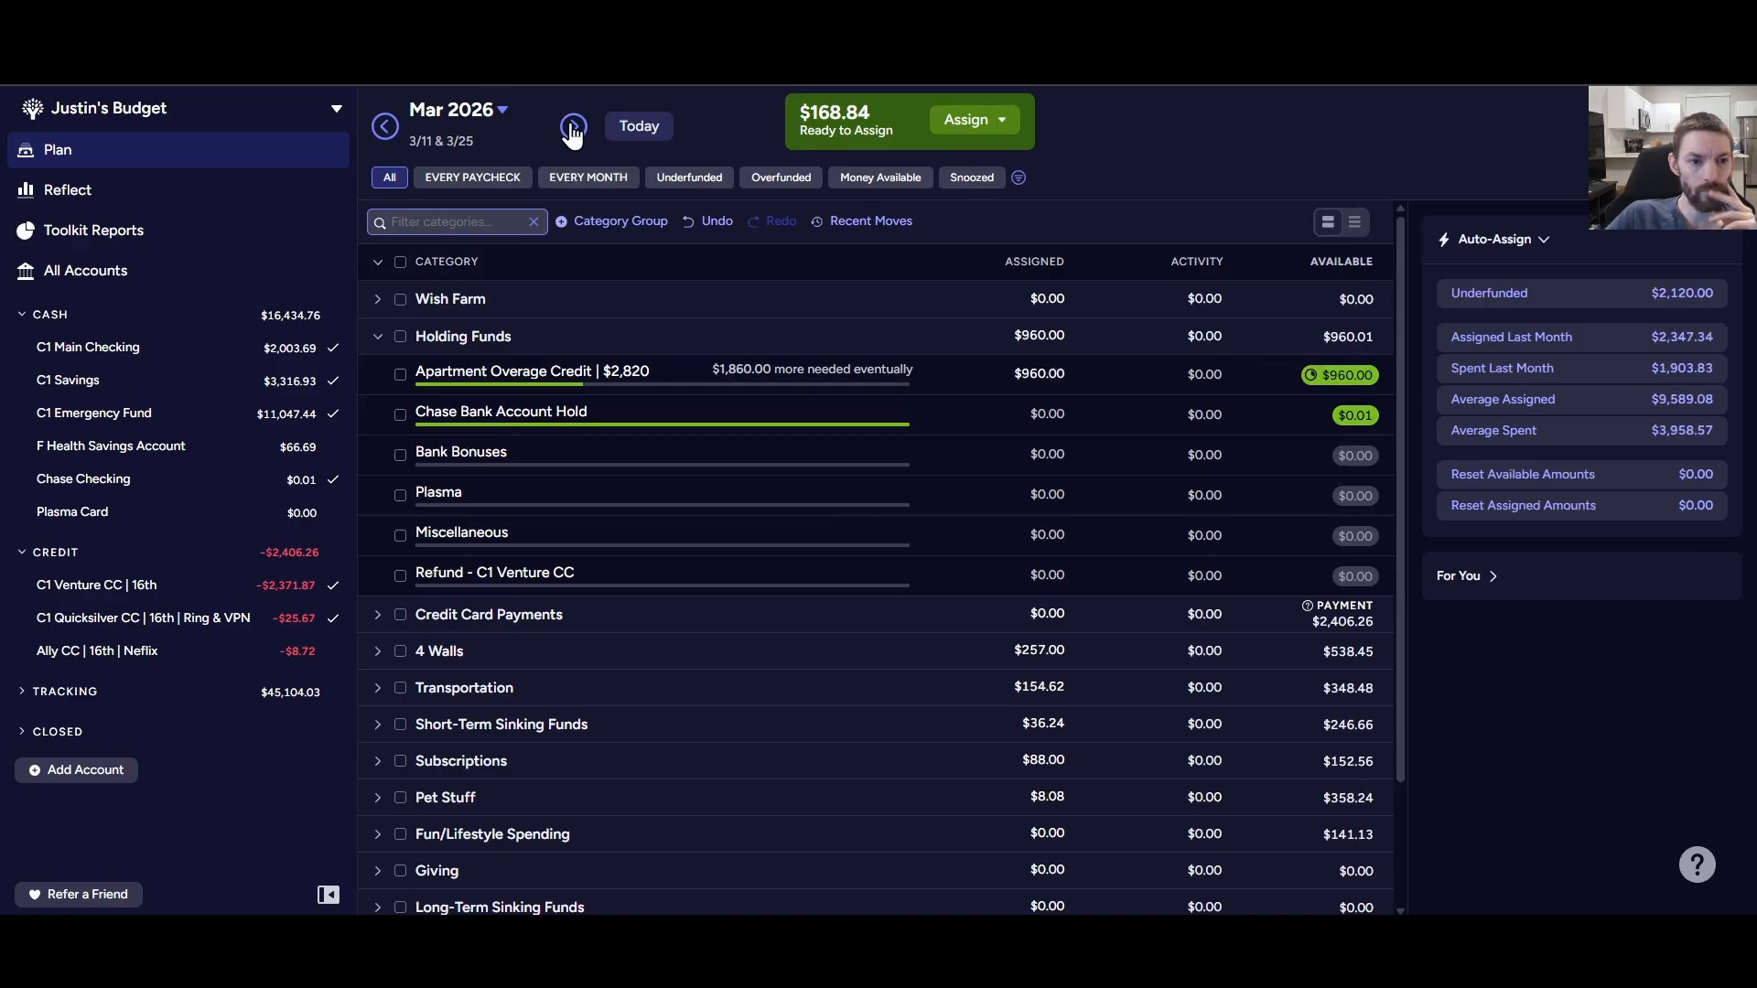
click(1035, 374)
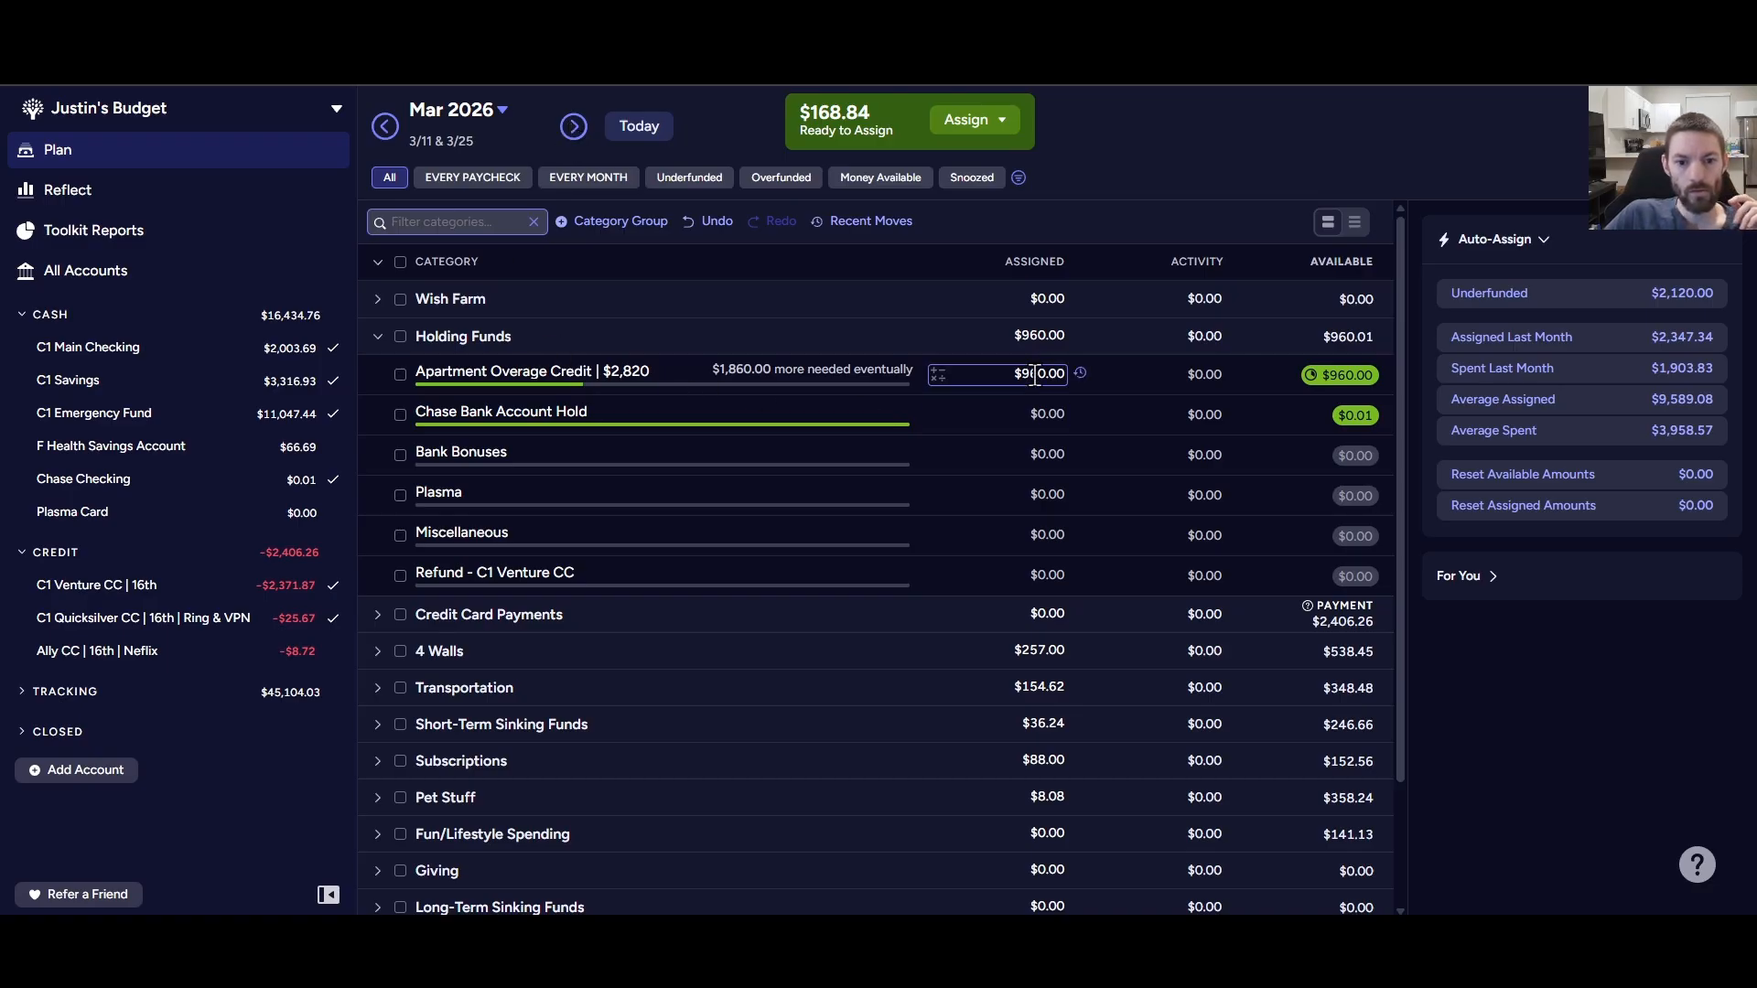
click(1035, 374)
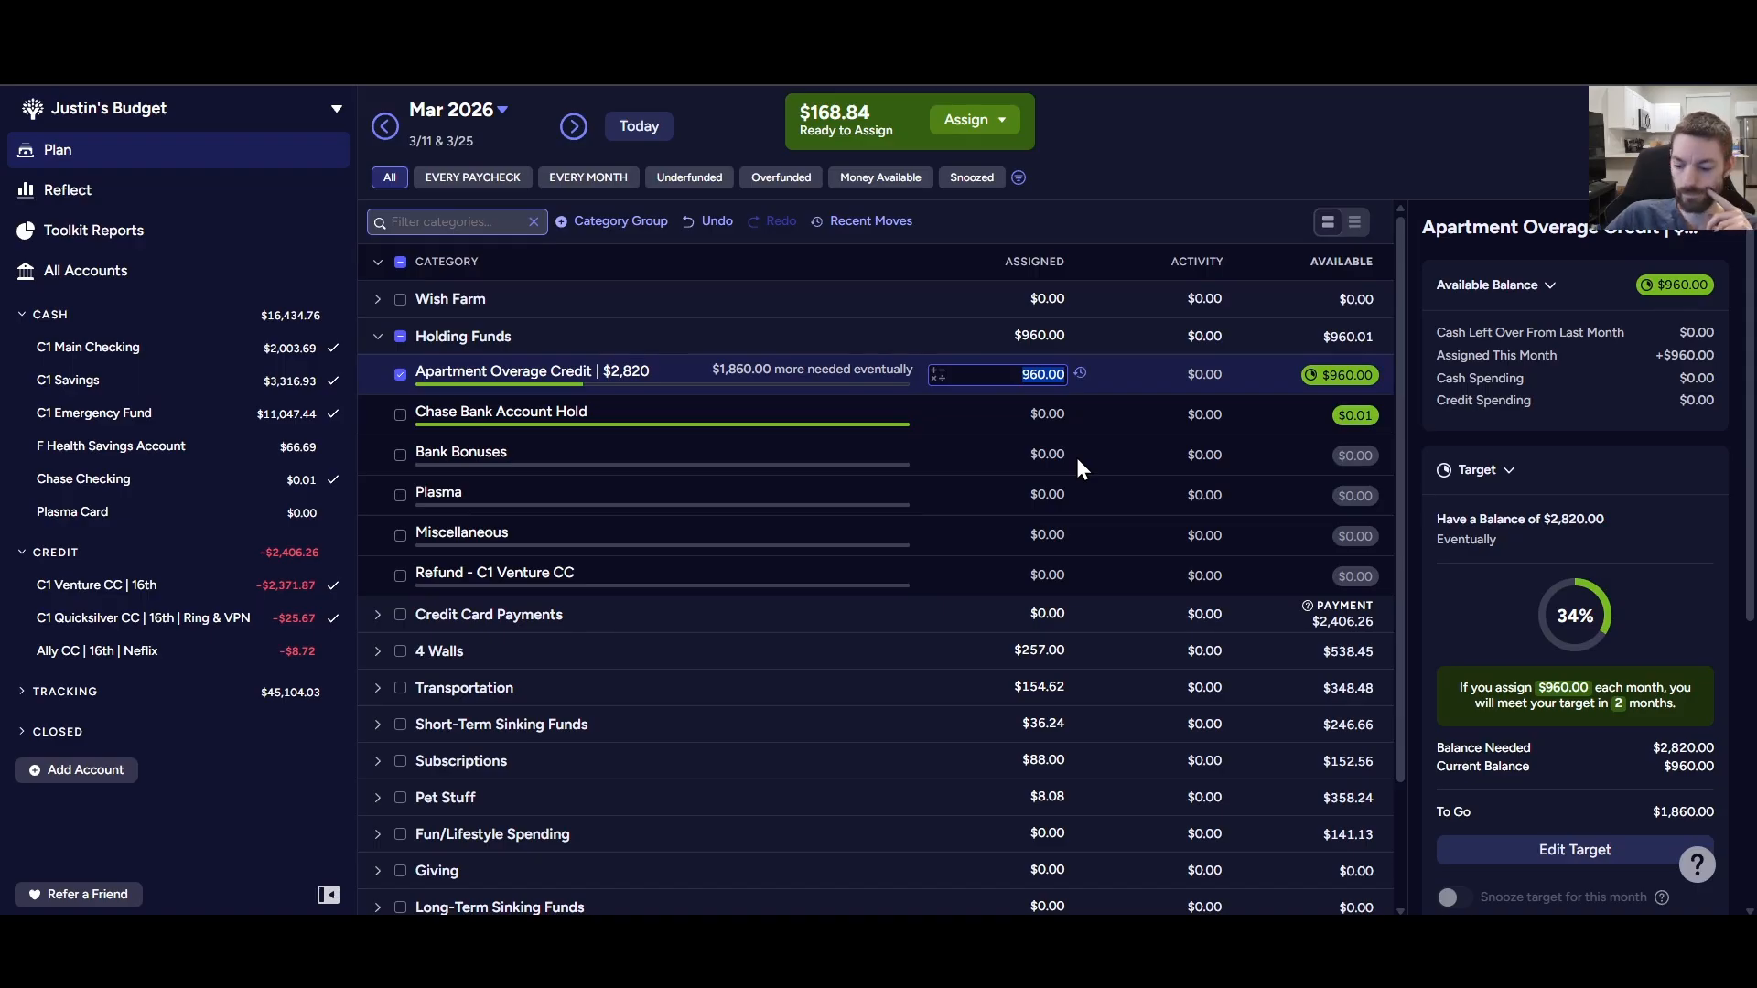
key(Right)
text(+168.84)
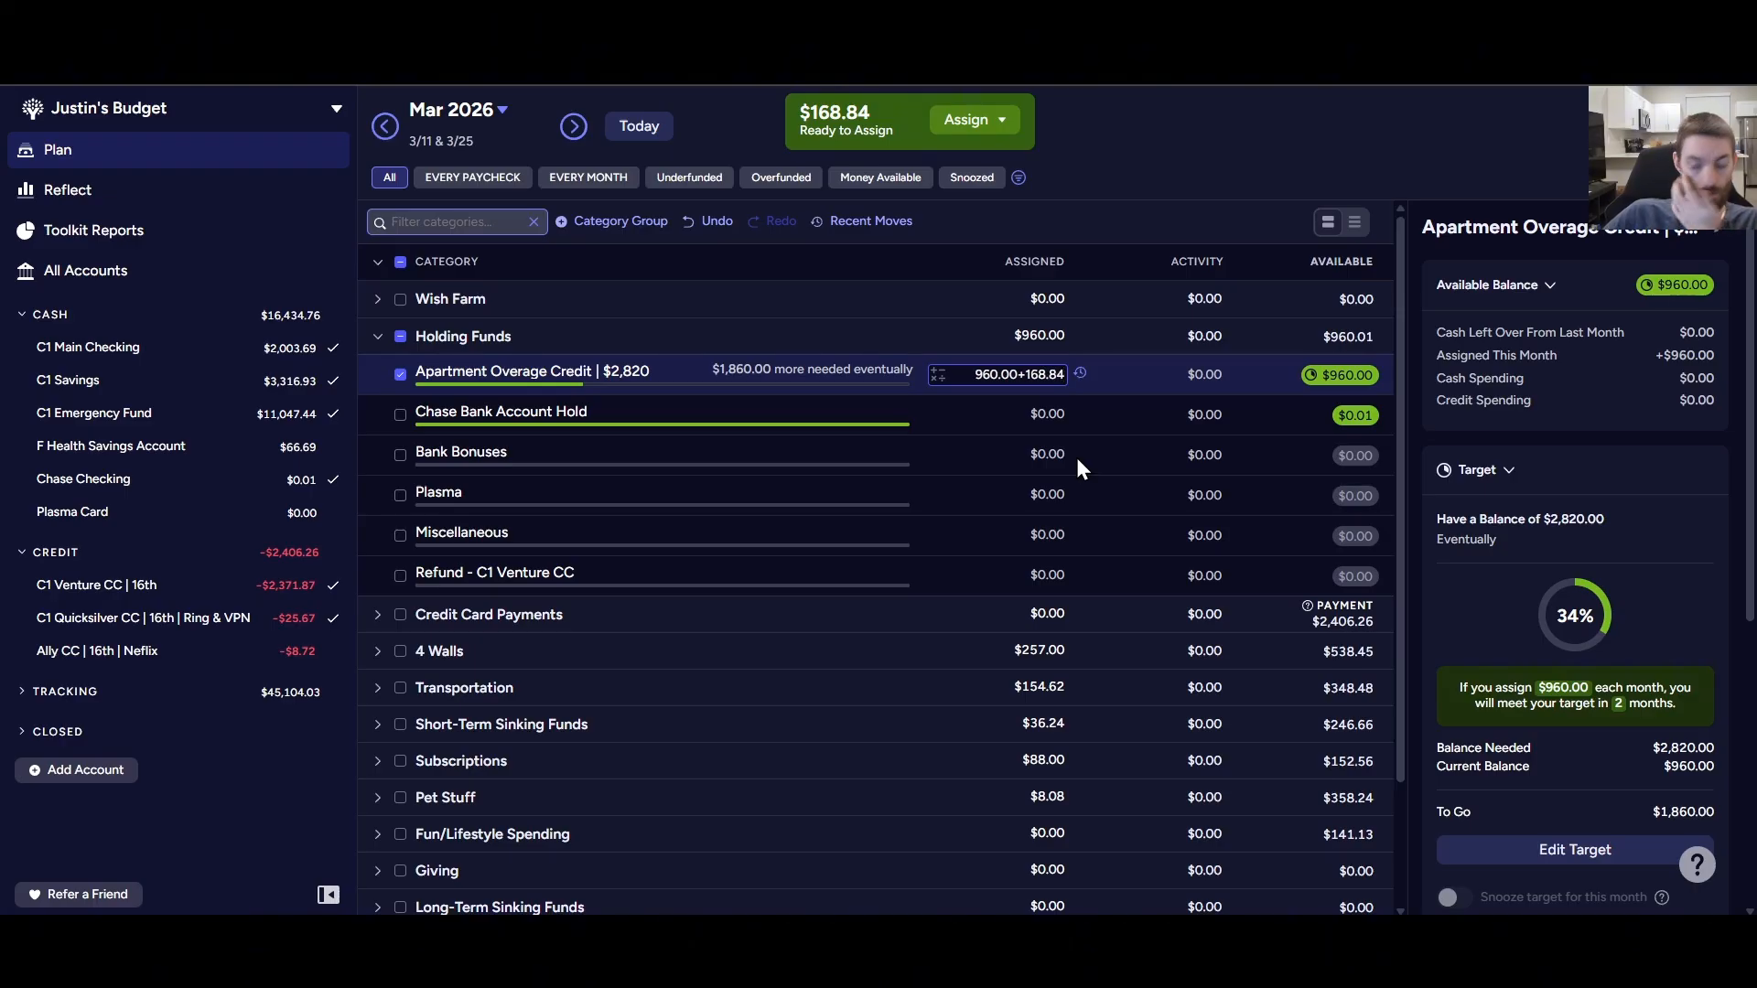
key(Return)
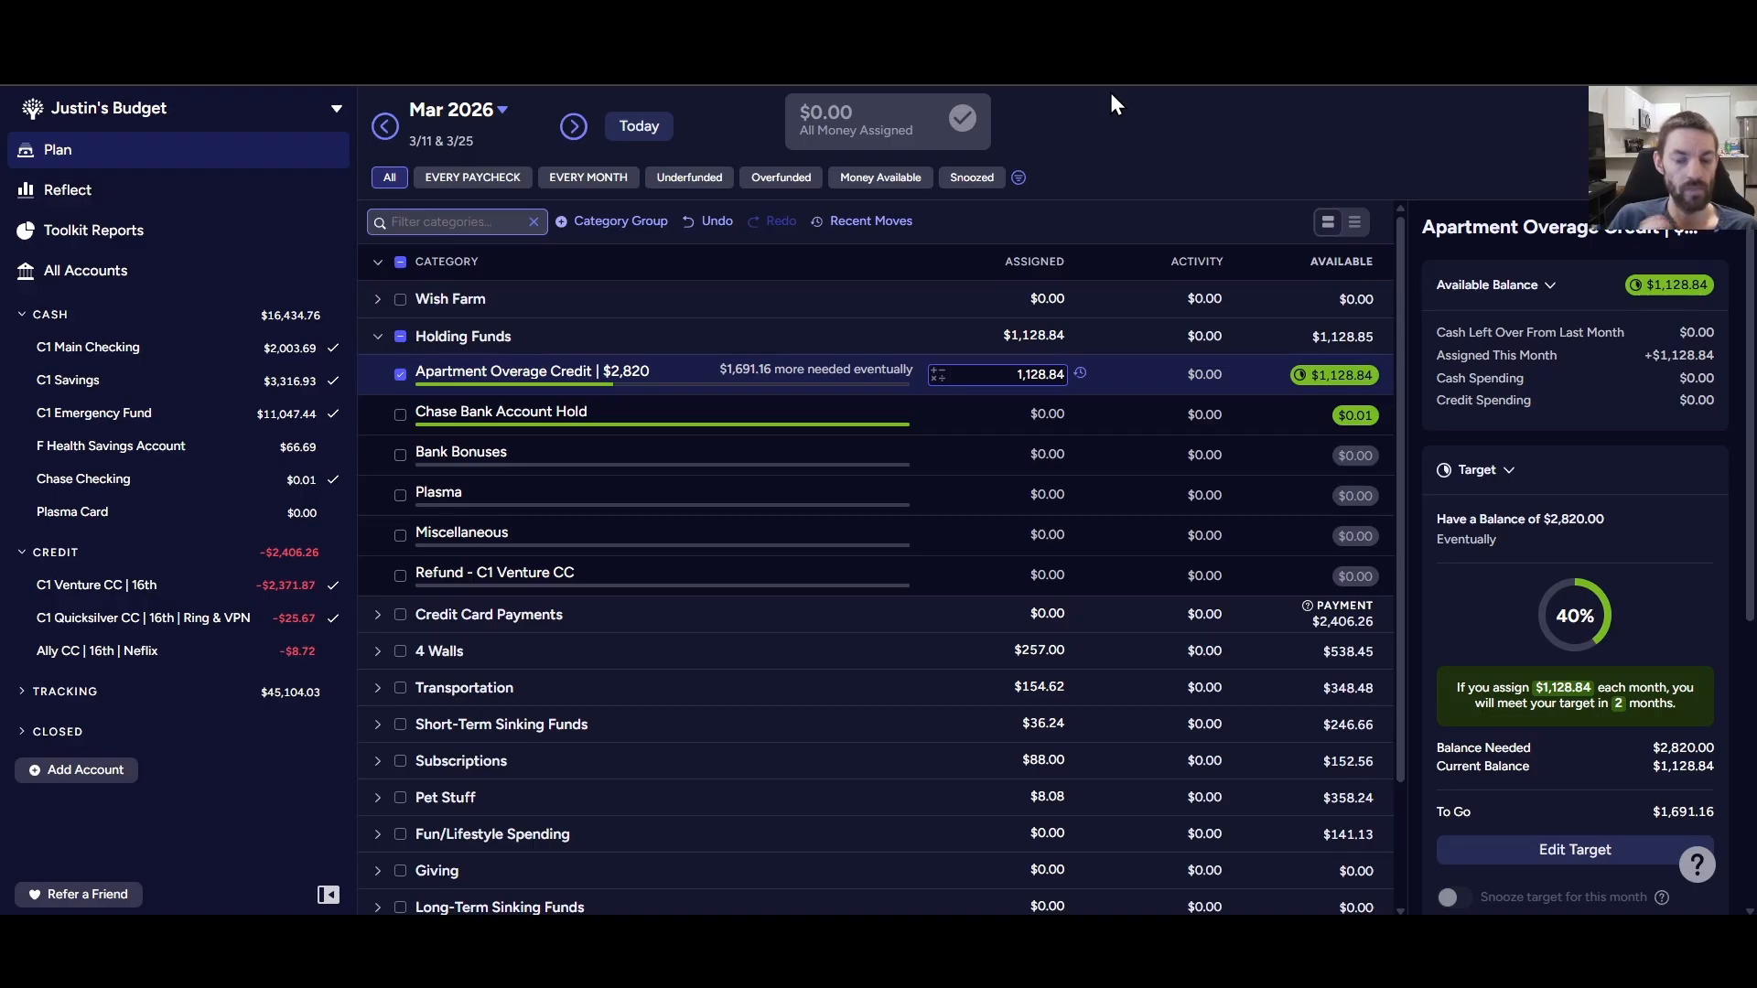
click(1093, 173)
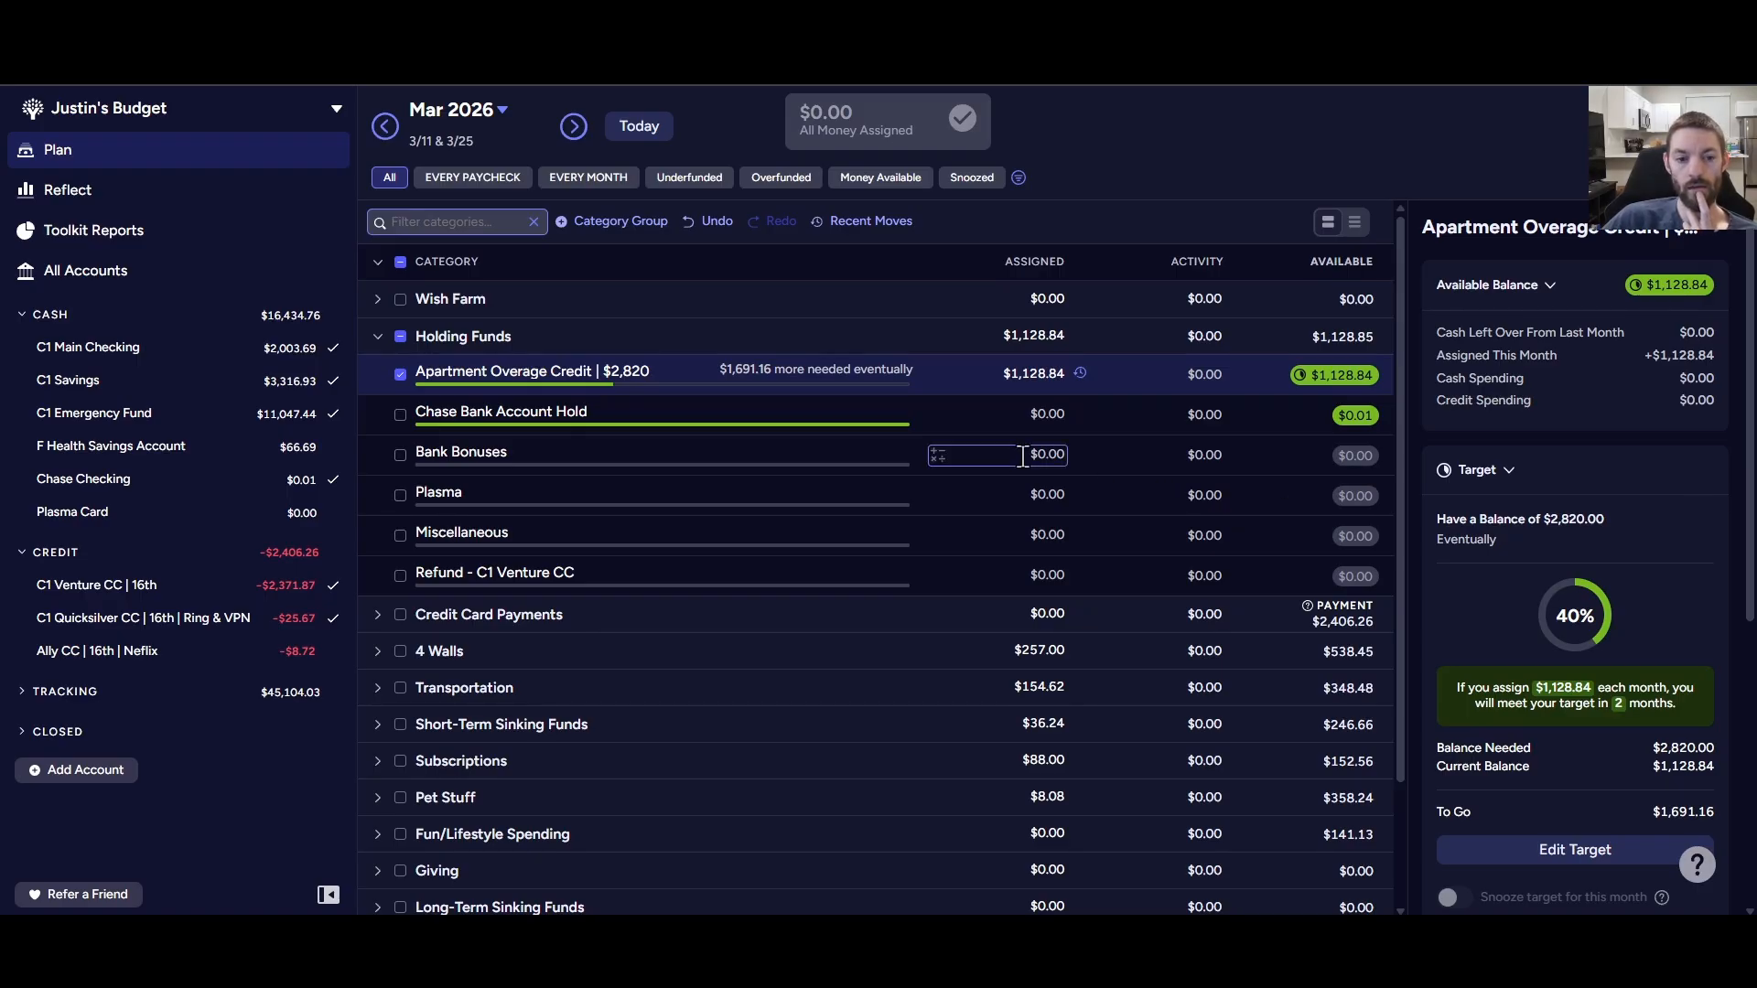
- Clear the Holding Funds selection, collapse that group and return the plan to the current month
click(399, 336)
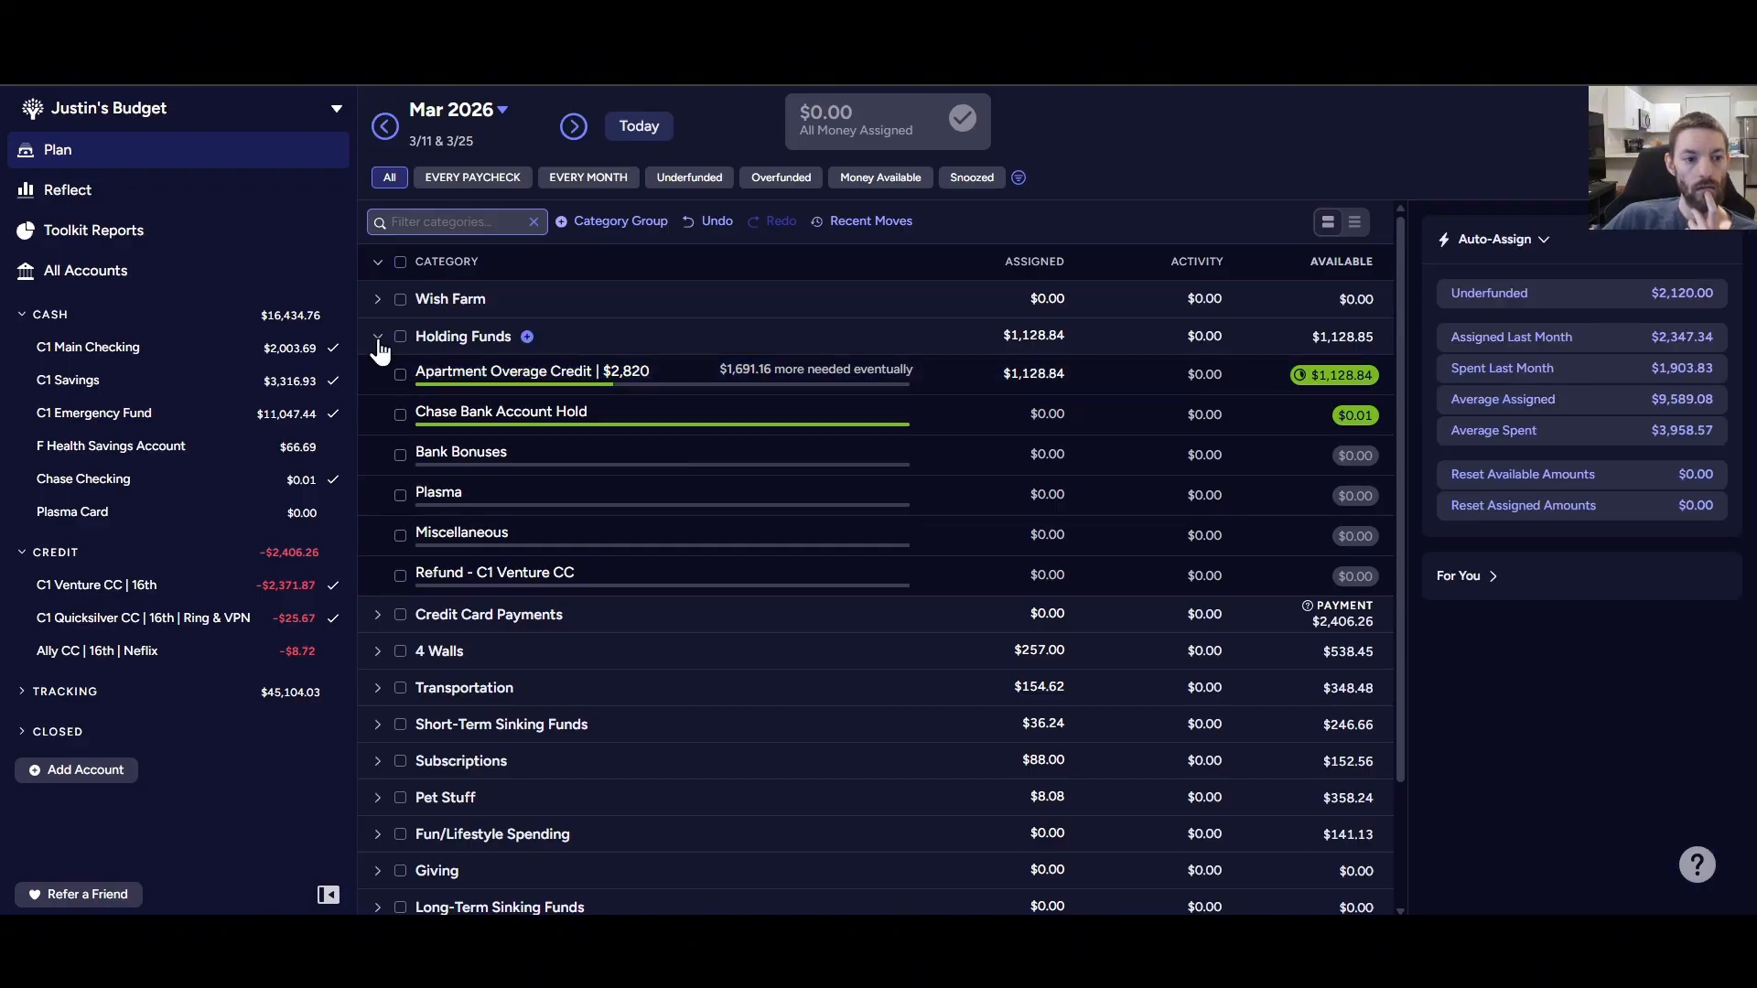
click(377, 337)
click(645, 128)
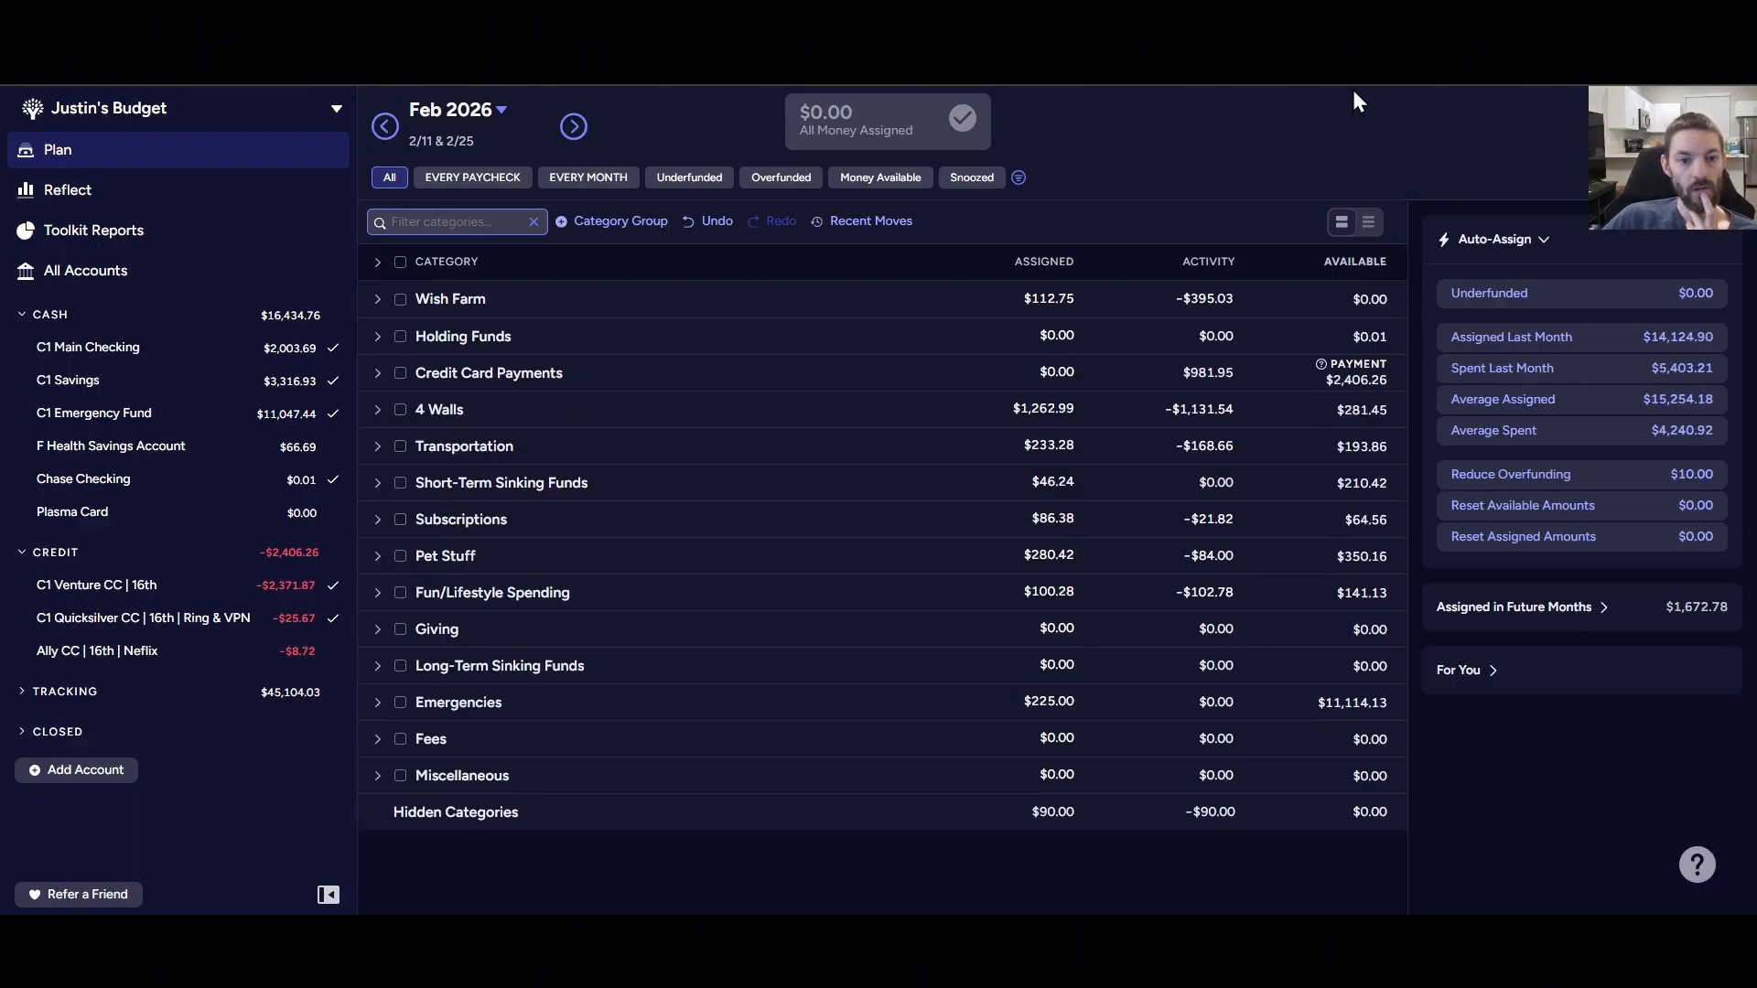